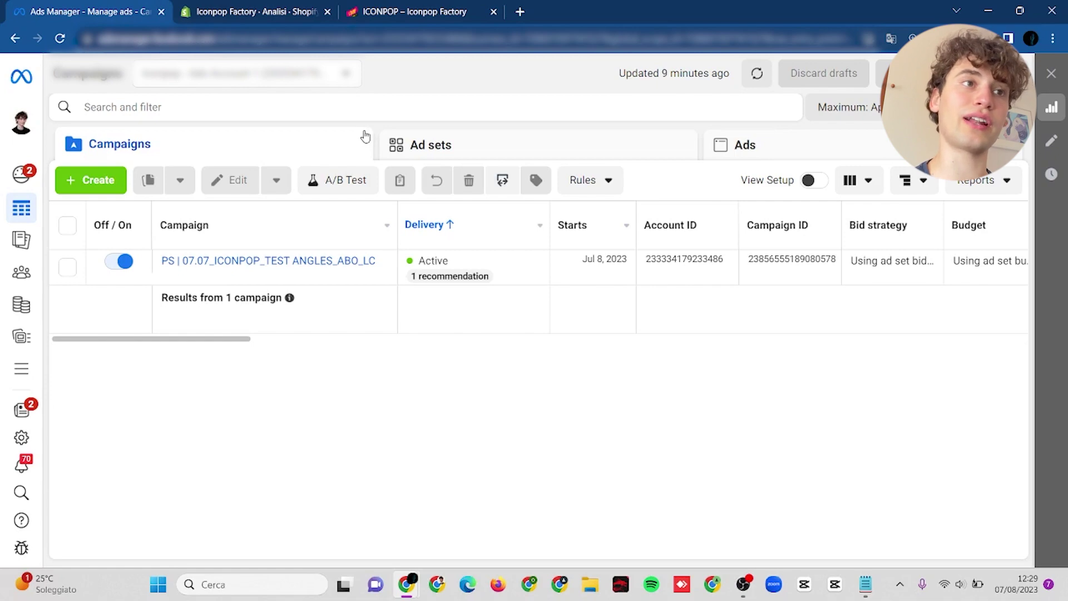
Step: Check the Shopify sales analytics and open the ad sets of the PS | 07.07_ICONPOP_TEST ANGLES_ABO_LC campaign in Ads Manager
left_click(309, 6)
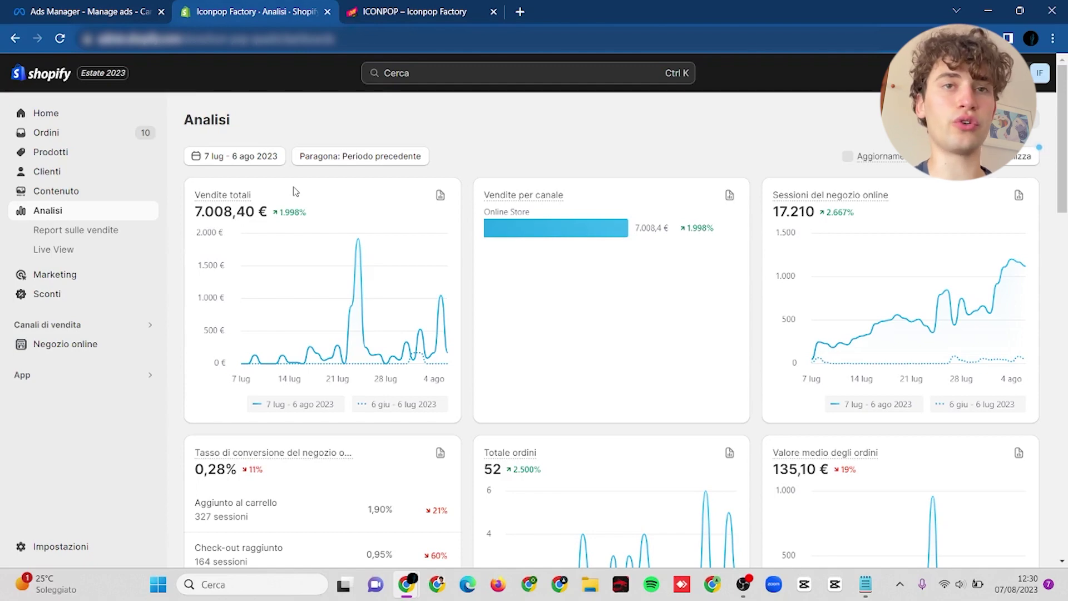
left_click(2, 5)
left_click(568, 270)
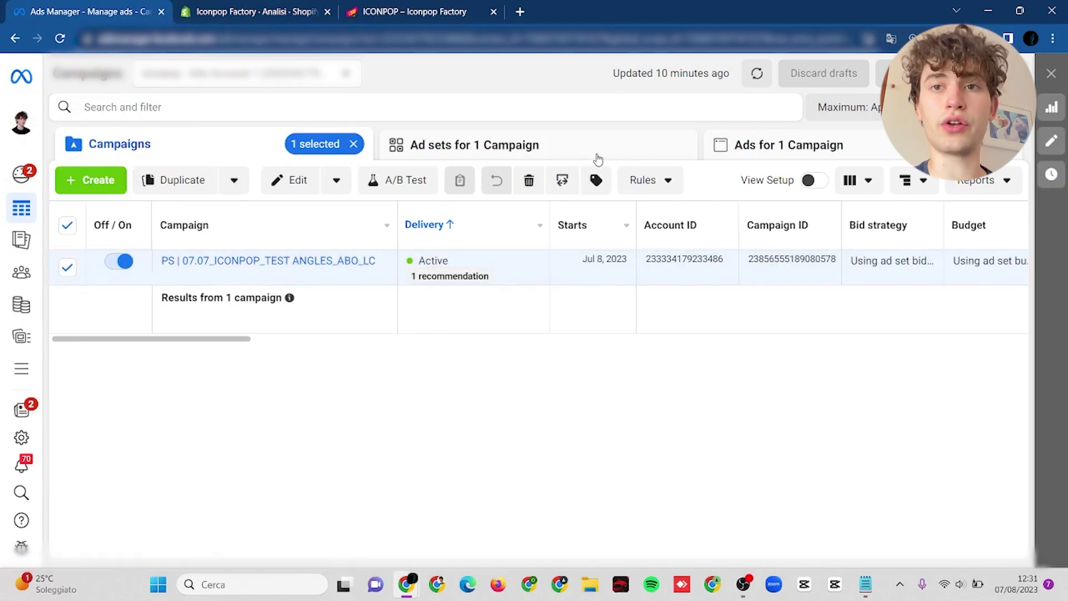
left_click(598, 158)
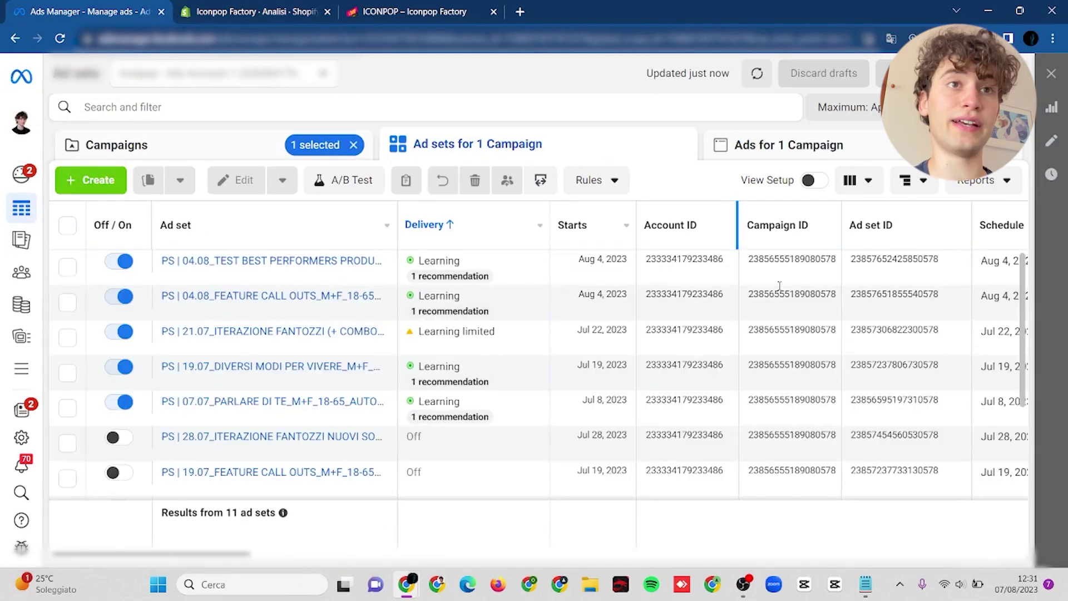
Step: Select the three ad sets dated 07.07: PARLARE DI TE, BETTER POP THAN SNOB and FRASI ICONICHE
scroll(741, 311, "down", 3)
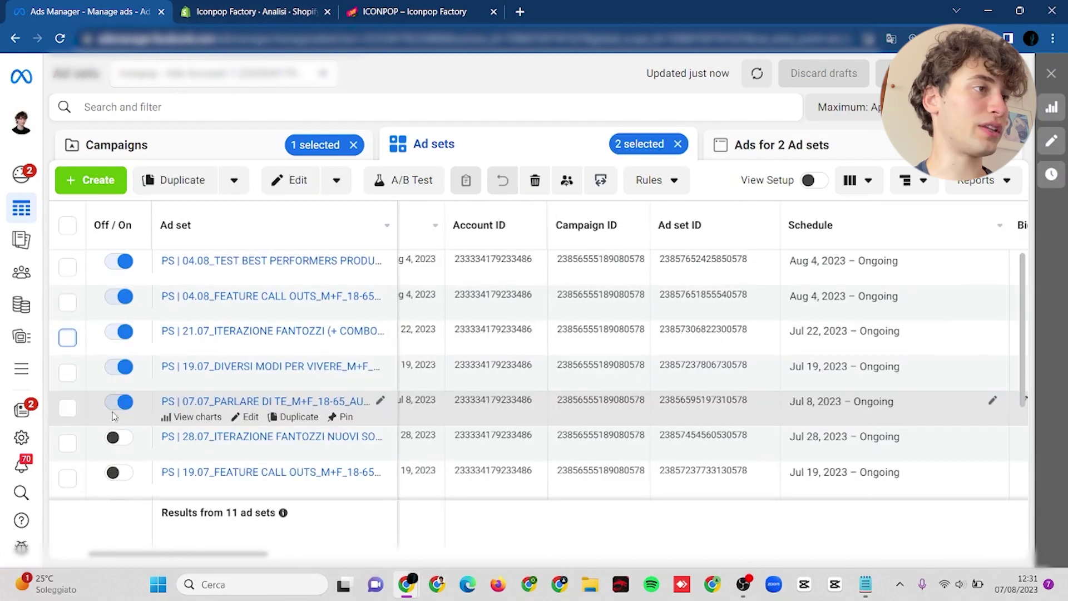
left_click(68, 408)
scroll(68, 409, "down", 2)
scroll(419, 417, "up", 2)
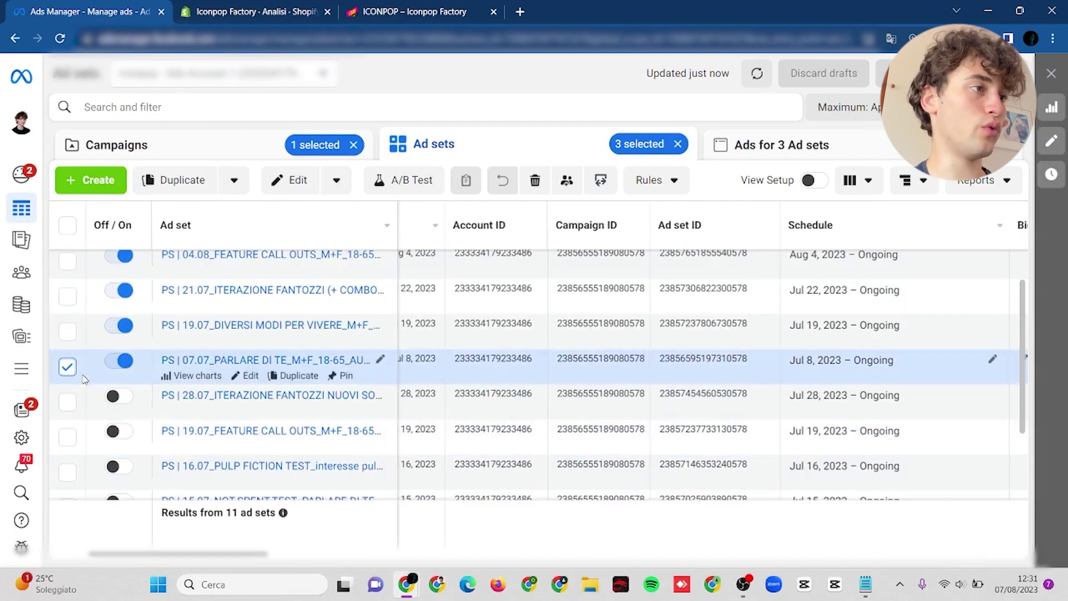
scroll(579, 365, "down", 2)
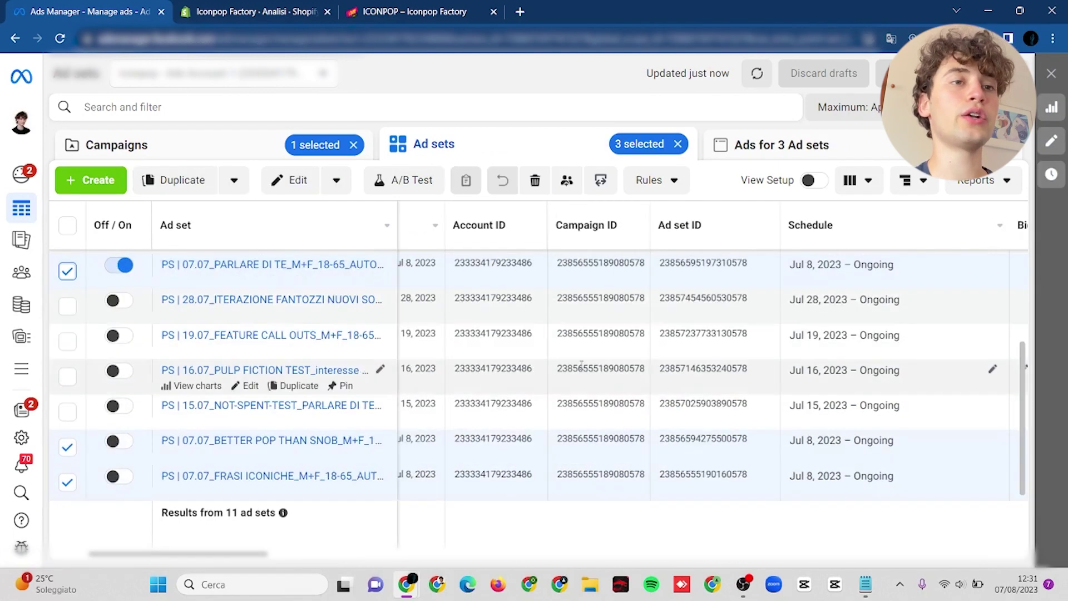
Step: Keep only the 07.07_FRASI ICONICHE ad set selected and review its ads' cost per result, results, amount spent and reach
left_click(67, 271)
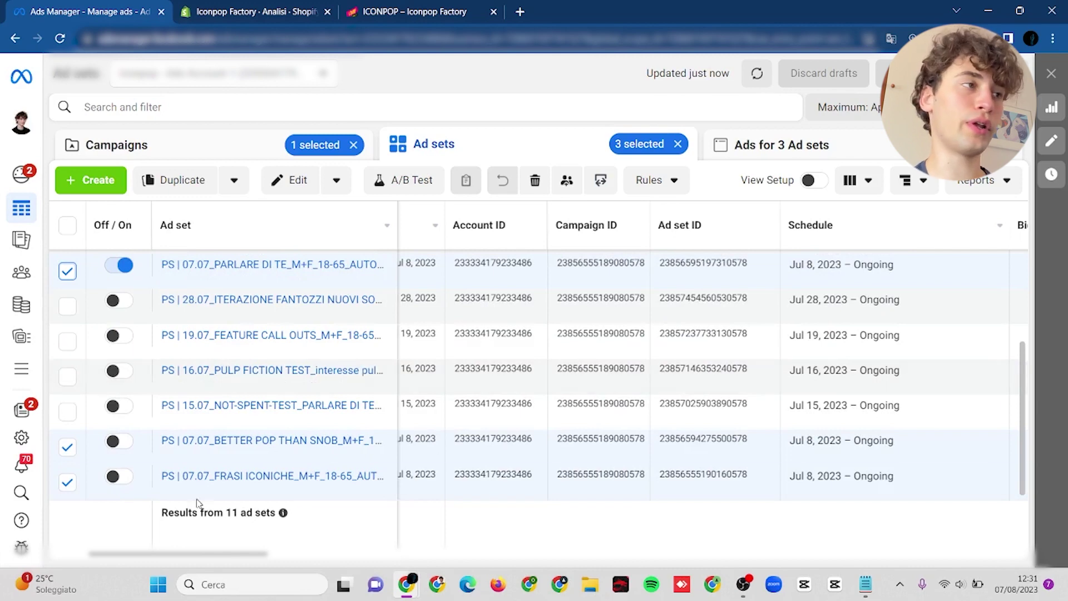
left_click(67, 448)
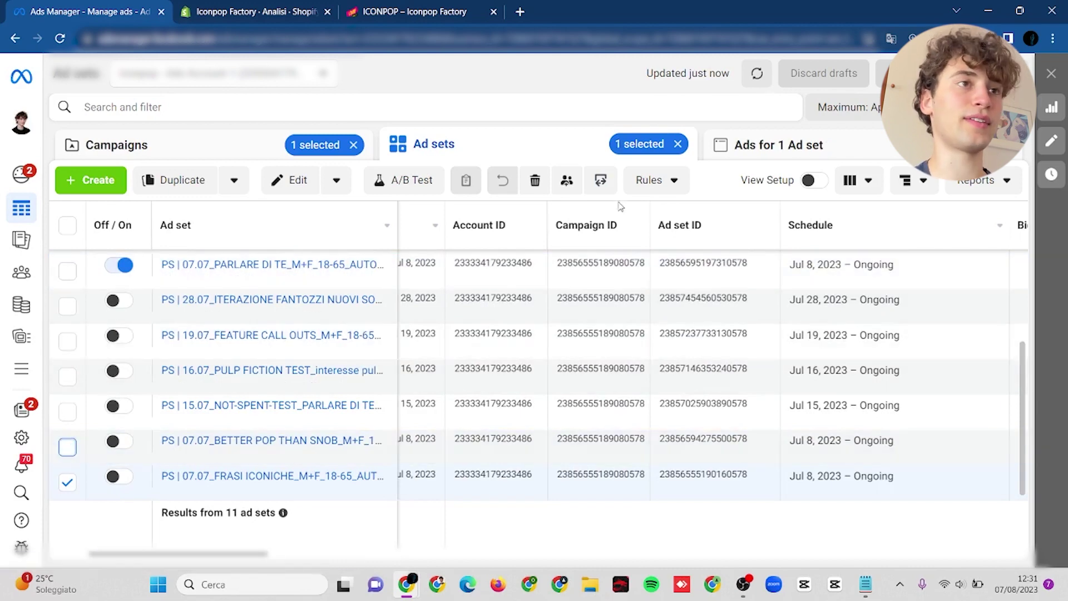
left_click(757, 144)
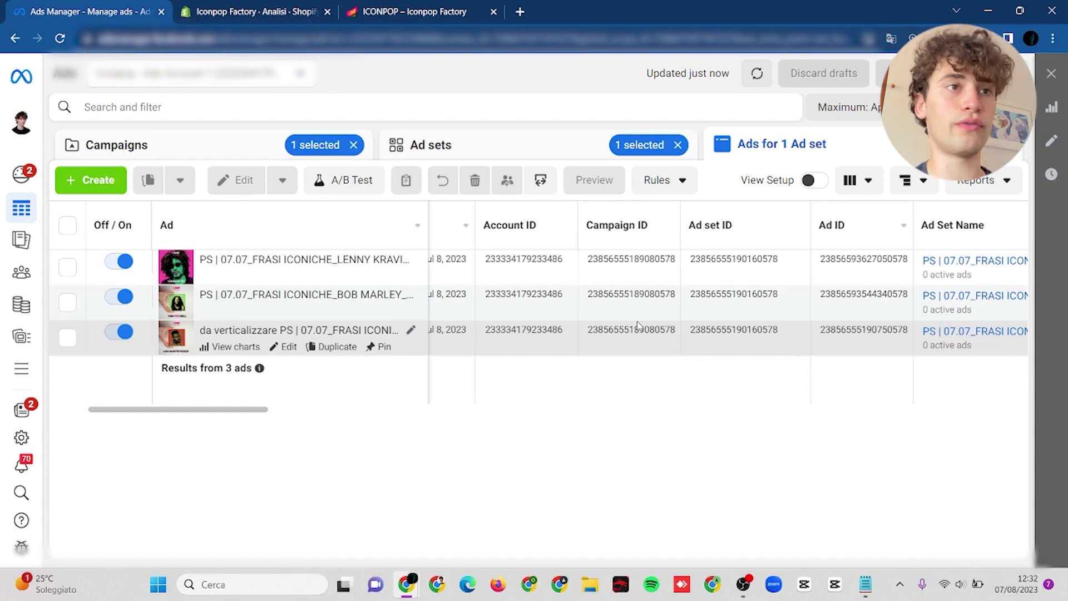
scroll(638, 325, "right", 10)
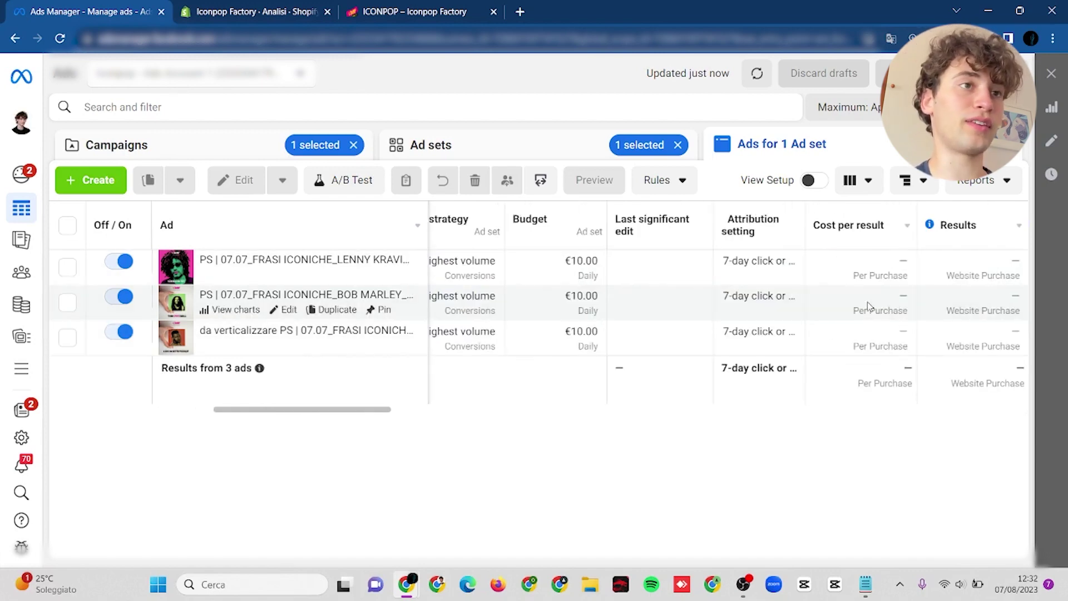
scroll(564, 299, "right", 5)
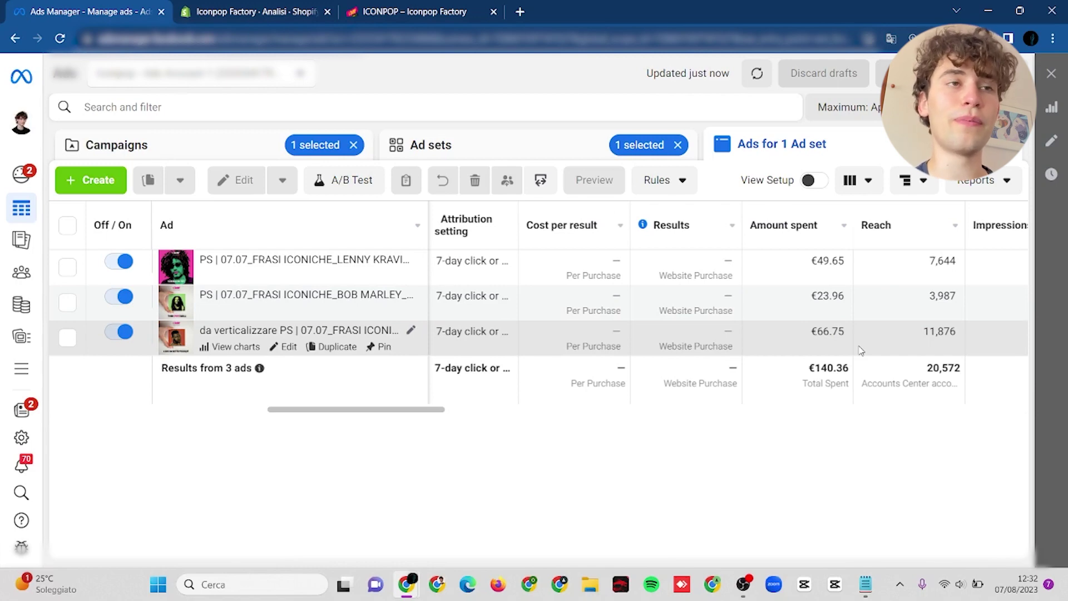
Step: Select only the 07.07_BETTER POP THAN SNOB ad set and review its ads' results, amount spent, reach, impressions and frequency
left_click(506, 146)
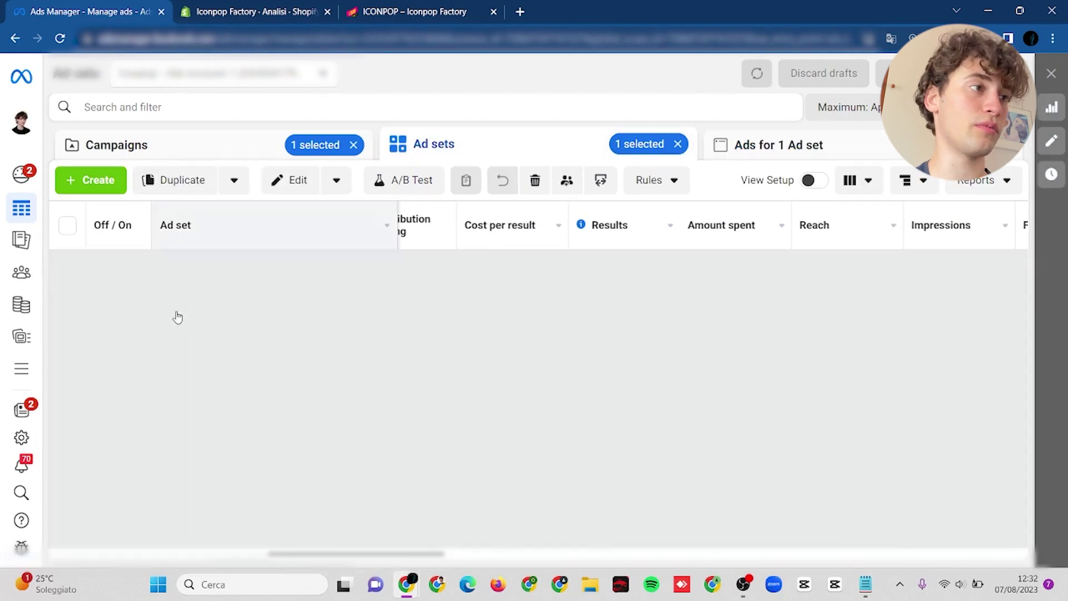
scroll(72, 449, "down", 3)
left_click(68, 447)
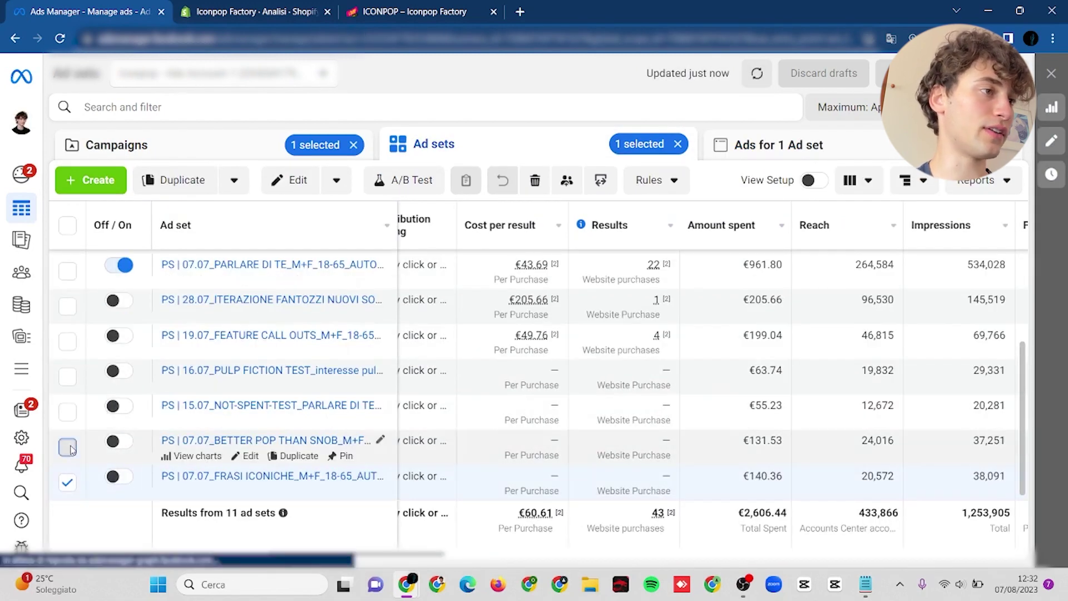
left_click(68, 482)
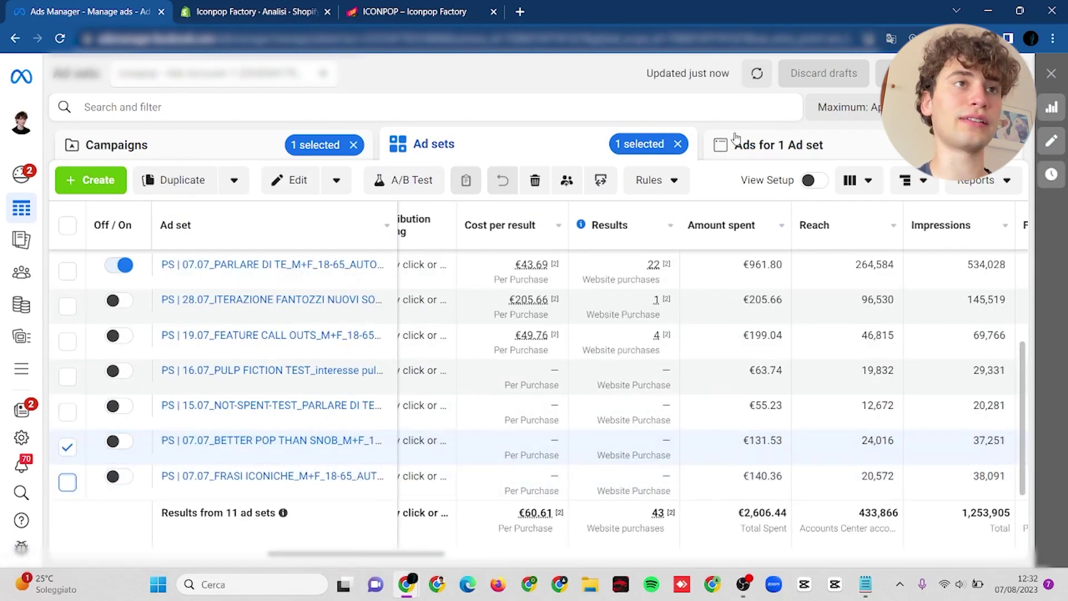
left_click(768, 145)
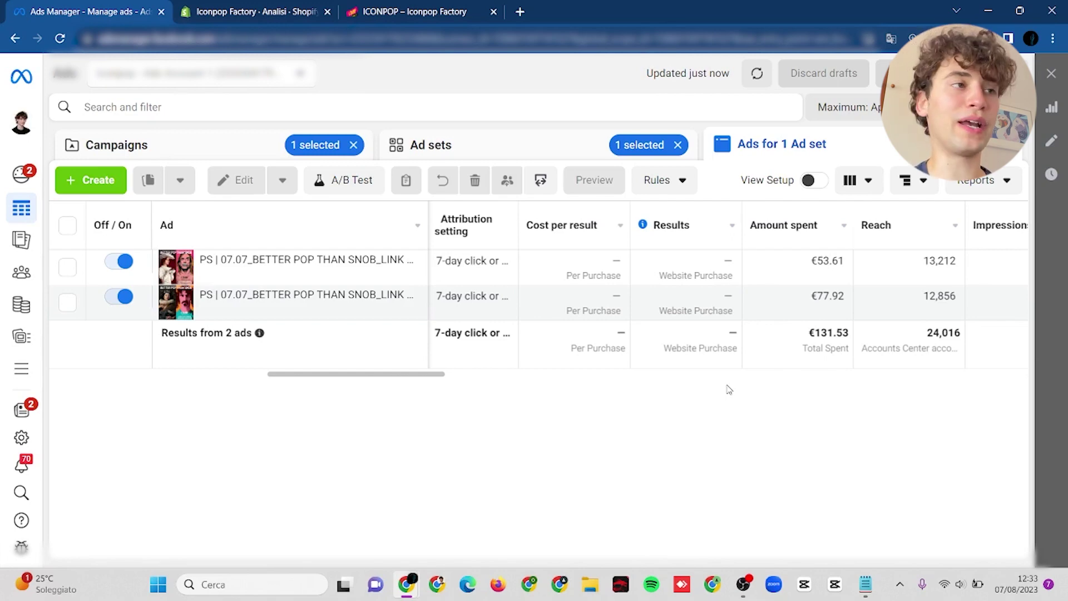
scroll(726, 384, "right", 4)
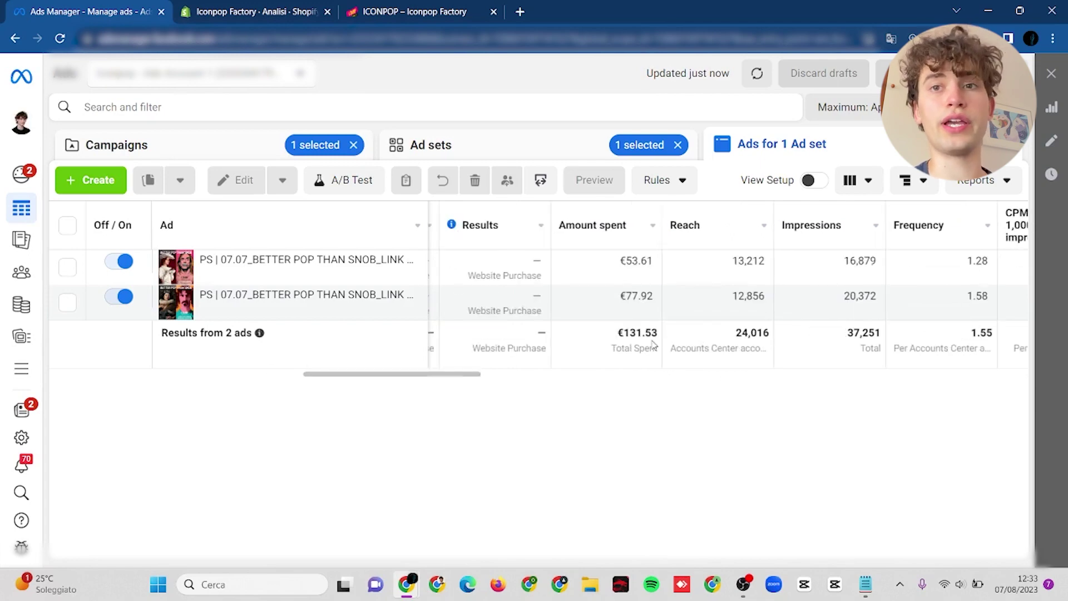
Step: Select only the 07.07_PARLARE DI TE ad set and compare the results and amount spent of all its ads
left_click(539, 145)
scroll(284, 374, "down", 3)
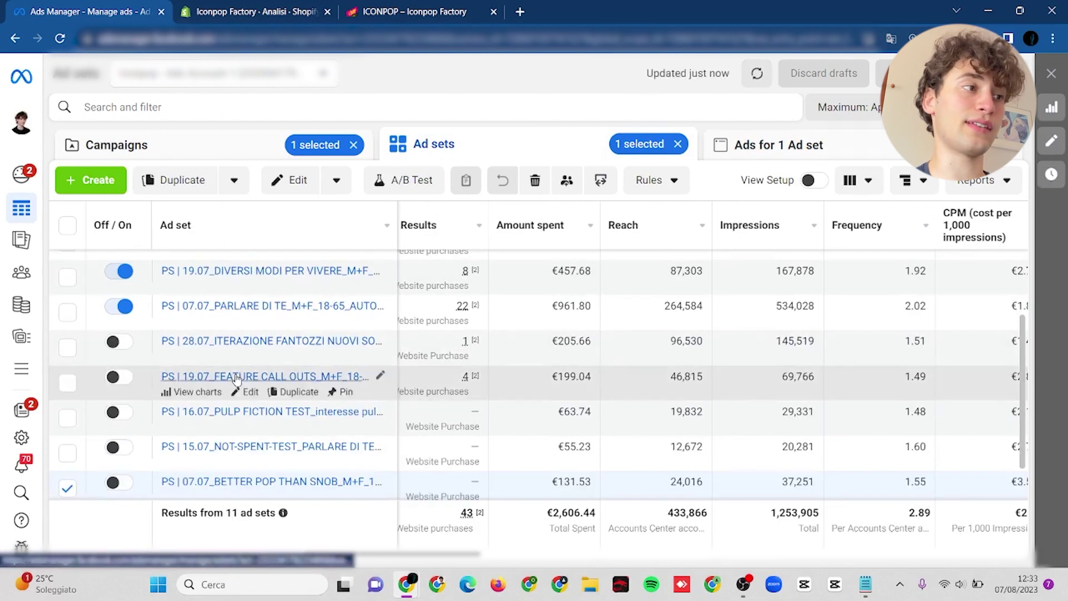
left_click(68, 312)
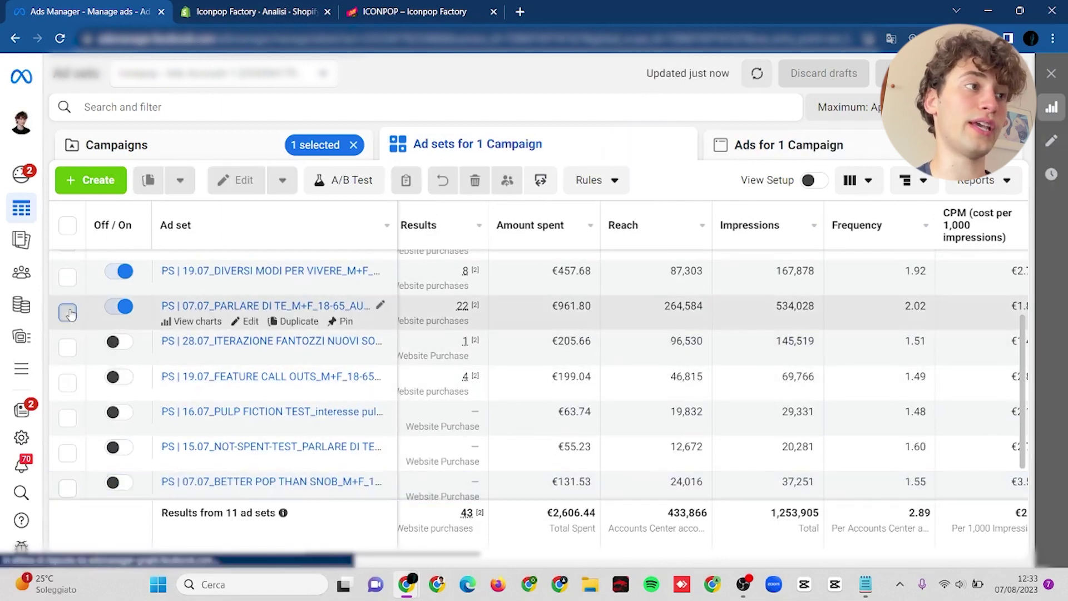
scroll(68, 312, "up", 3)
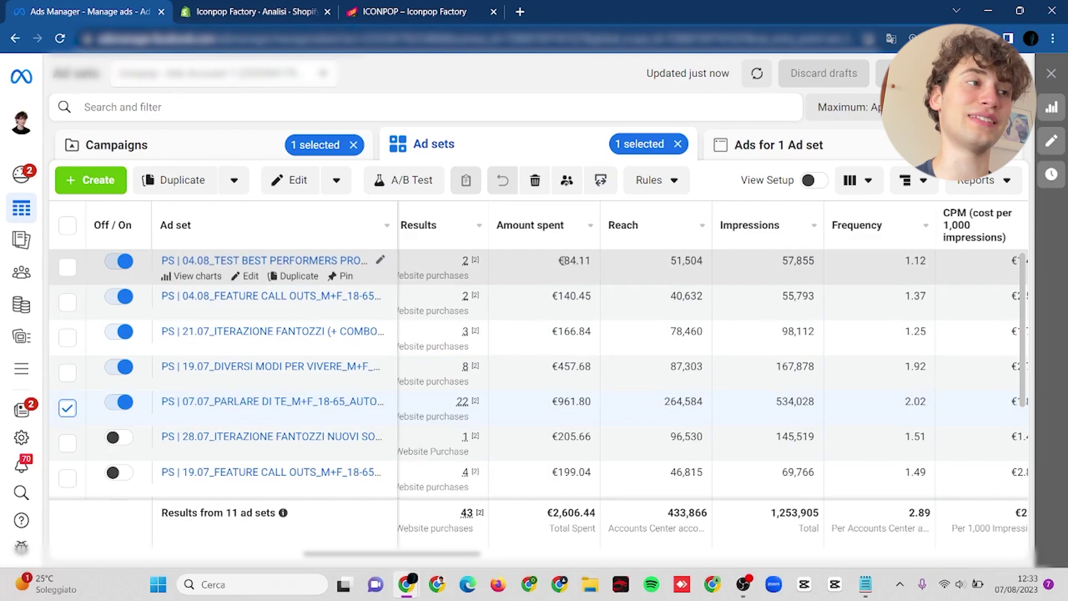
left_click(765, 147)
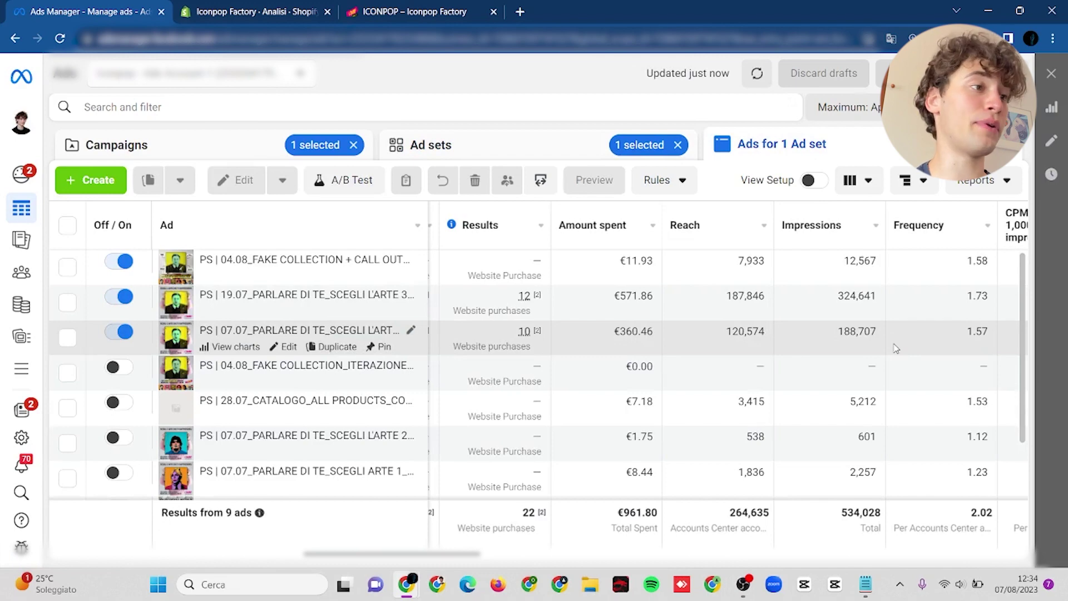
scroll(896, 347, "down", 2)
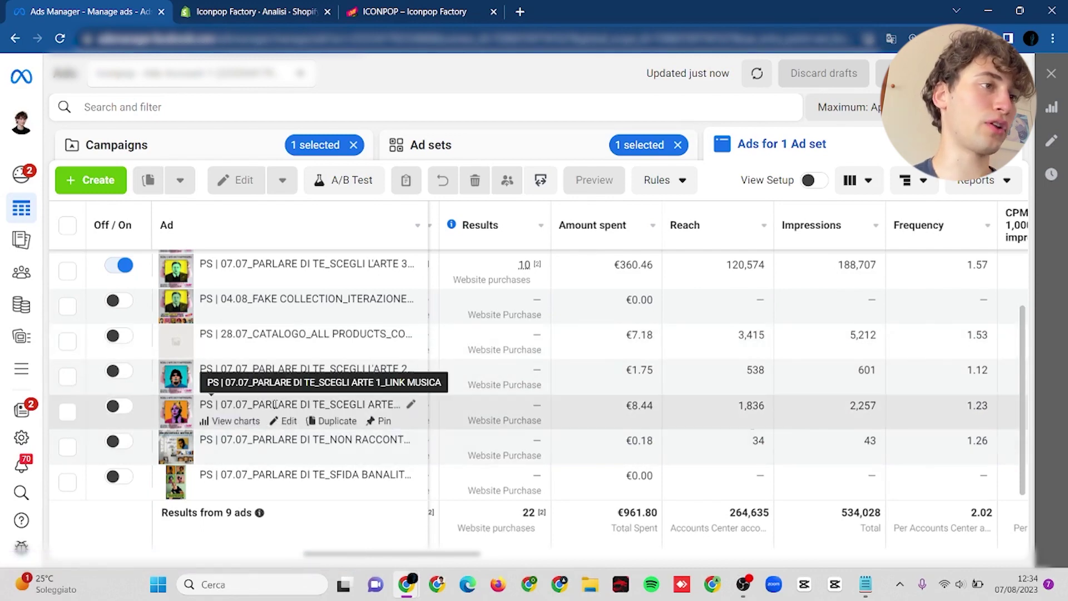
scroll(275, 404, "up", 1)
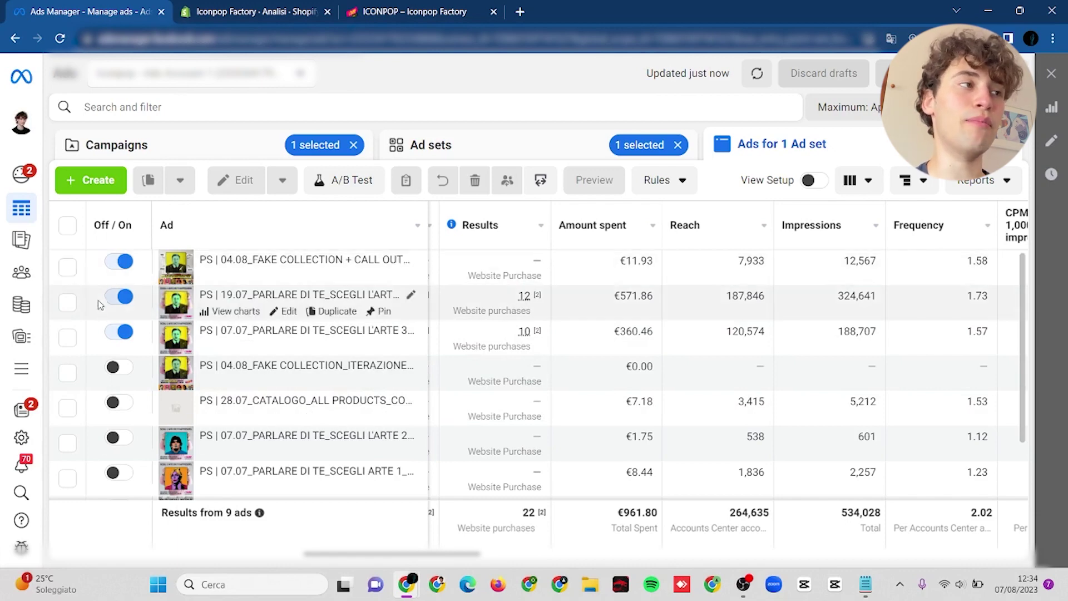
Step: Select the 19.07 and 07.07 PARLARE DI TE_SCEGLI L'ARTE 3 ads and examine the first one's Facebook Feeds preview
left_click(67, 304)
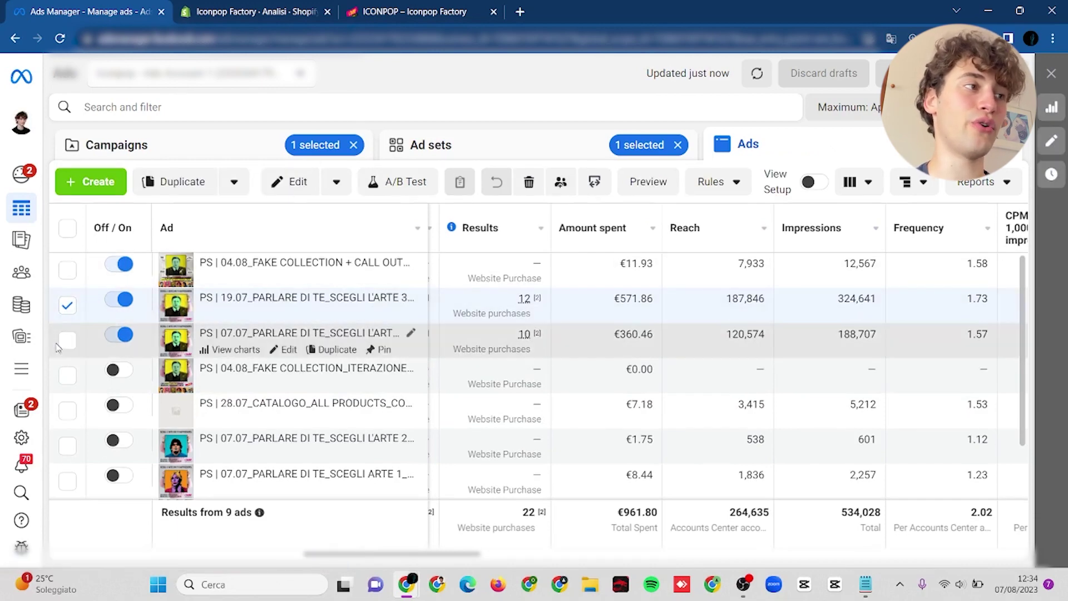
left_click(68, 340)
left_click(648, 181)
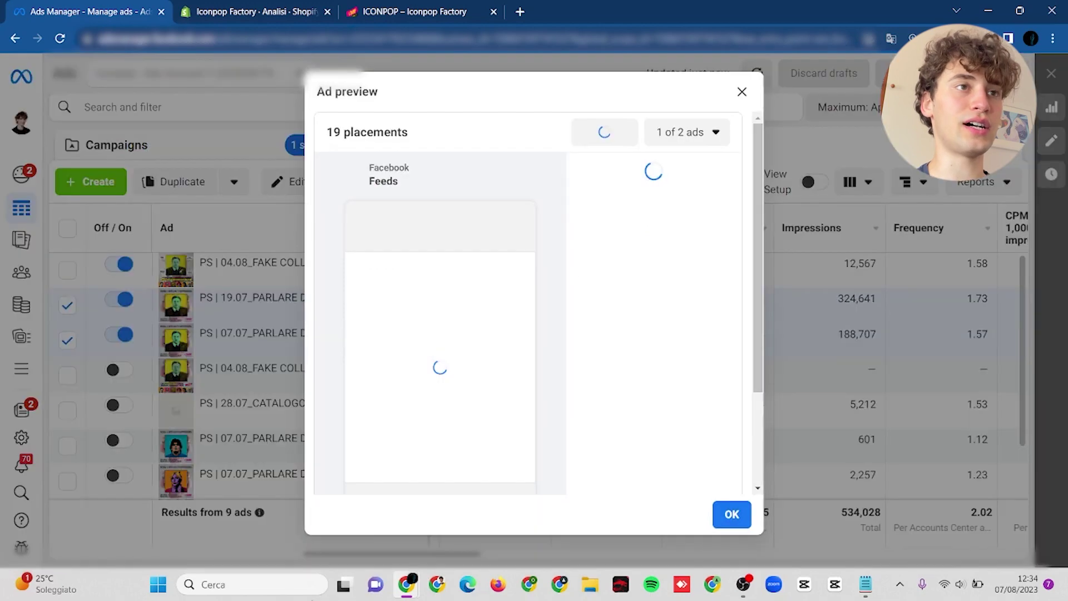
scroll(525, 292, "down", 1)
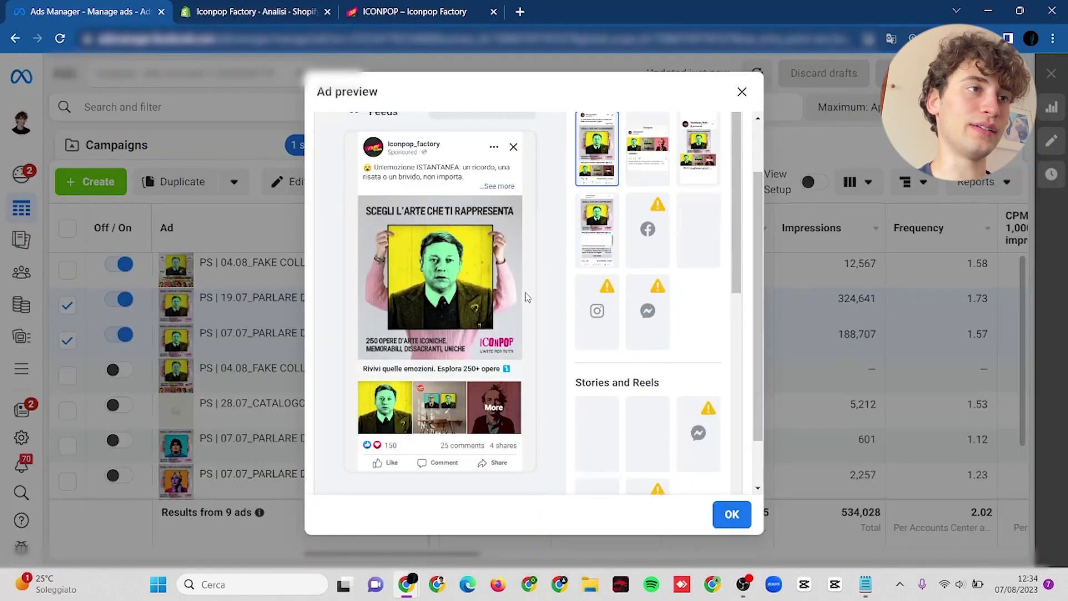
scroll(525, 292, "up", 1)
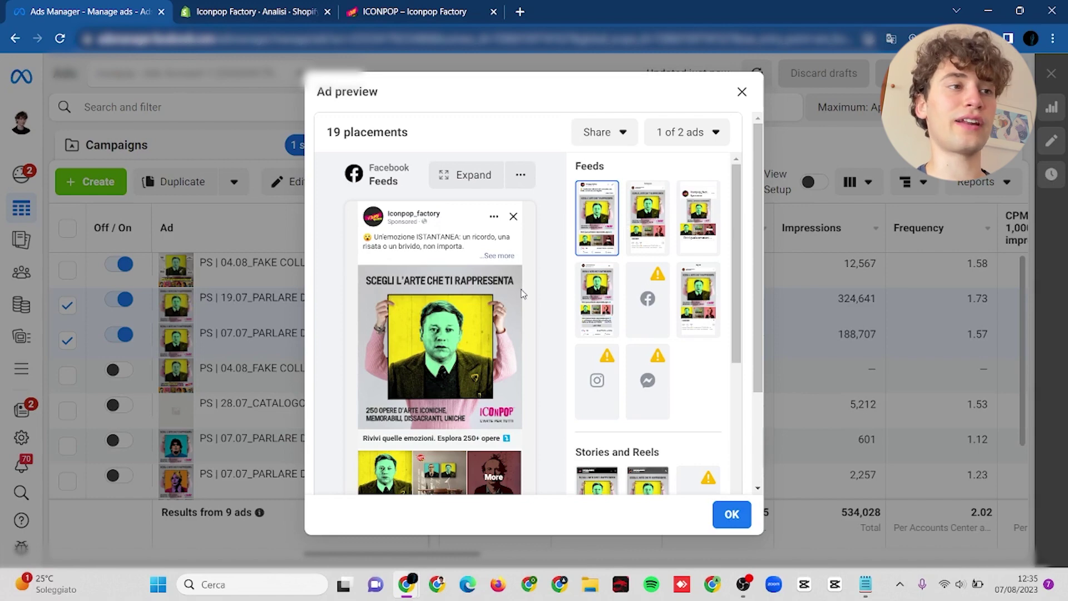
scroll(516, 339, "down", 1)
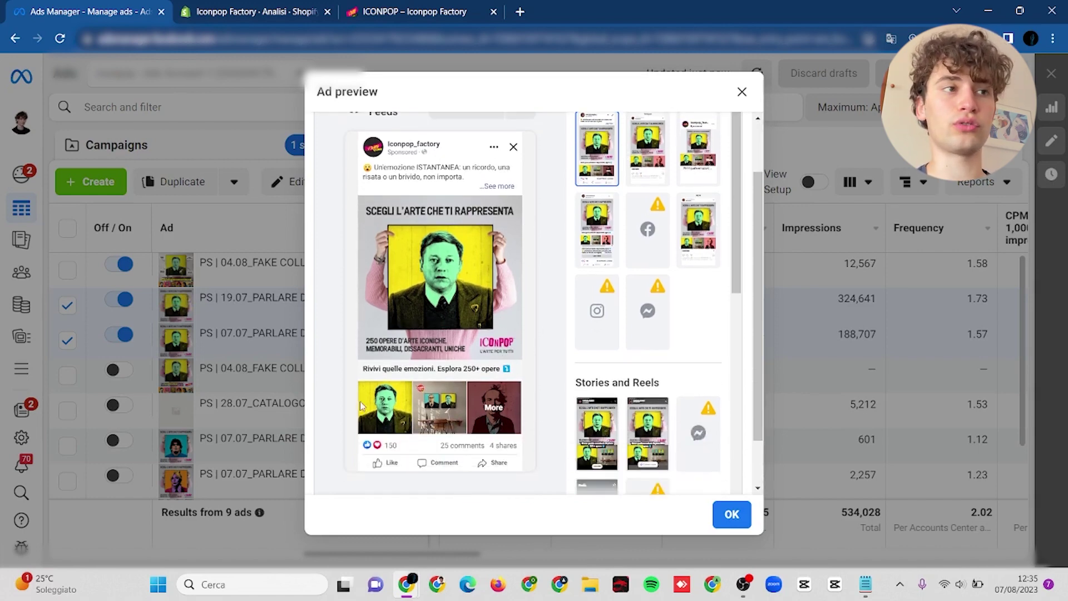
scroll(454, 322, "up", 1)
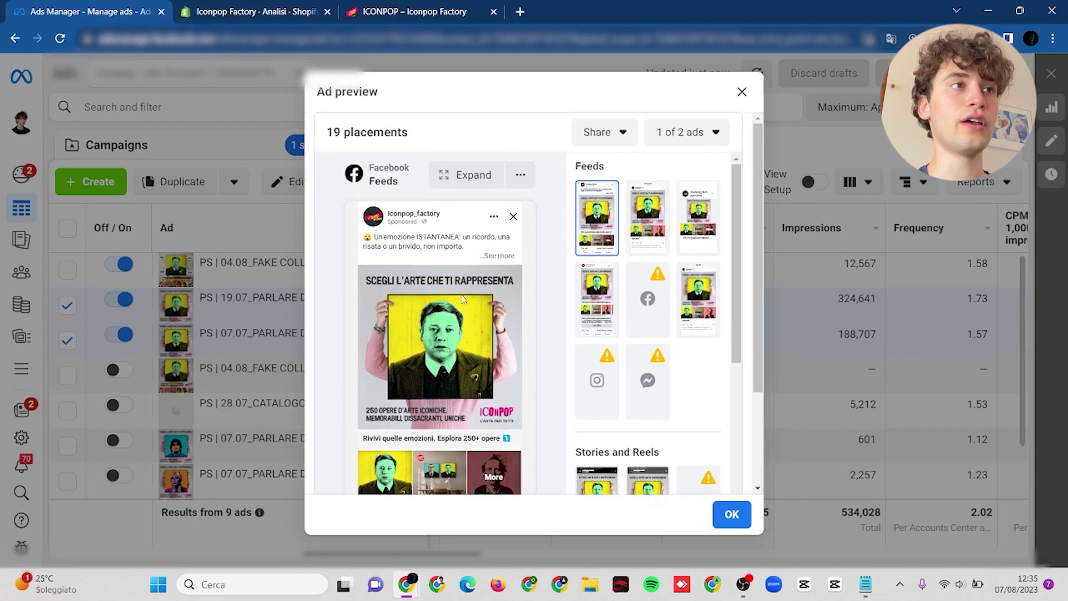
Step: Show the second of the two ads in the preview and expand its primary text to read the full copy
left_click(667, 144)
left_click(690, 189)
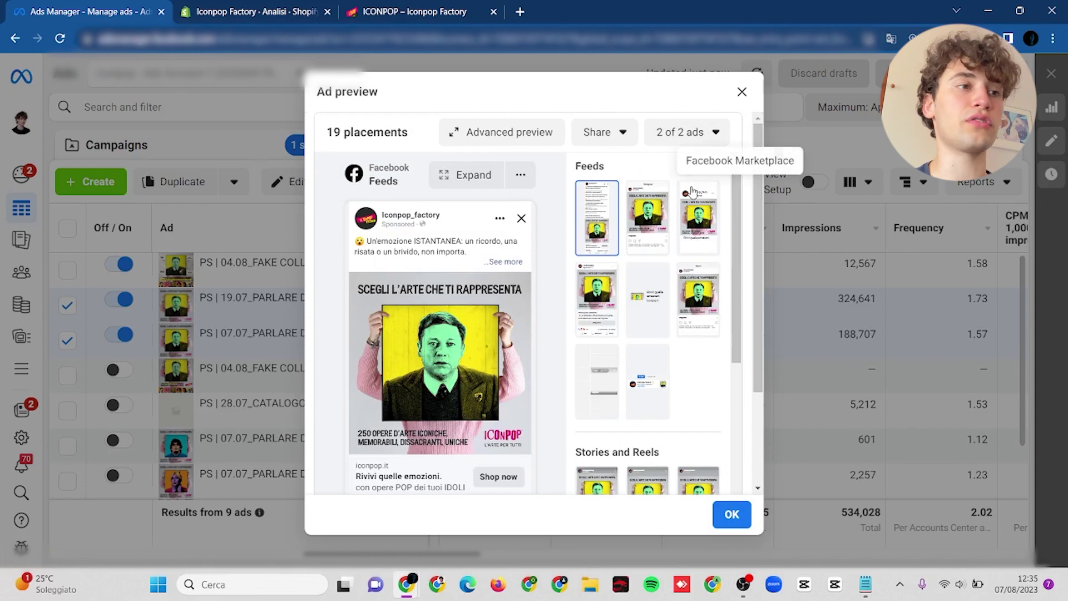
scroll(617, 365, "down", 1)
scroll(541, 372, "down", 1)
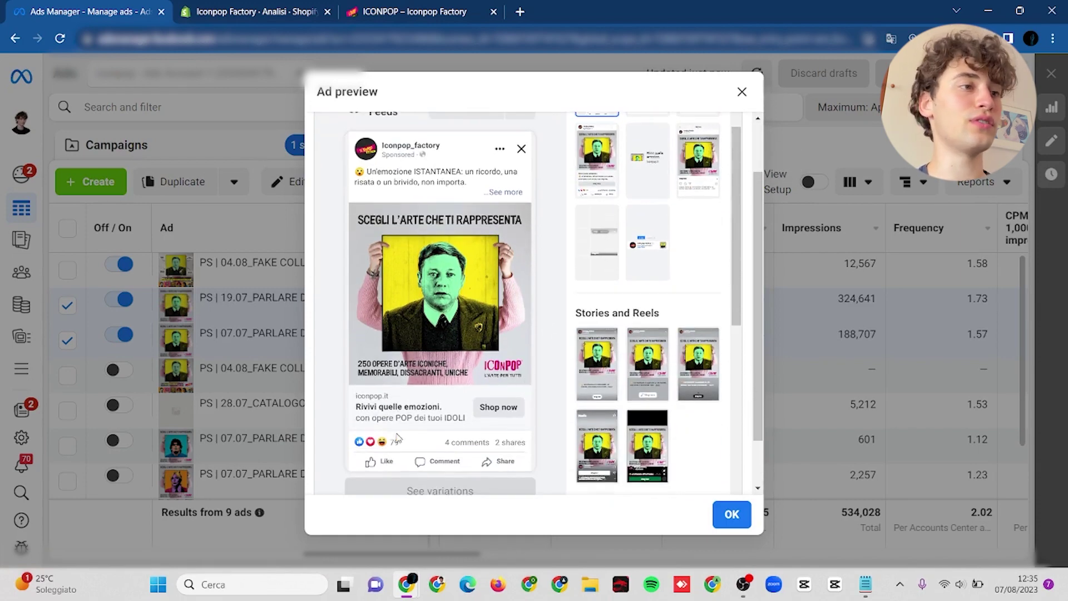
scroll(539, 377, "up", 1)
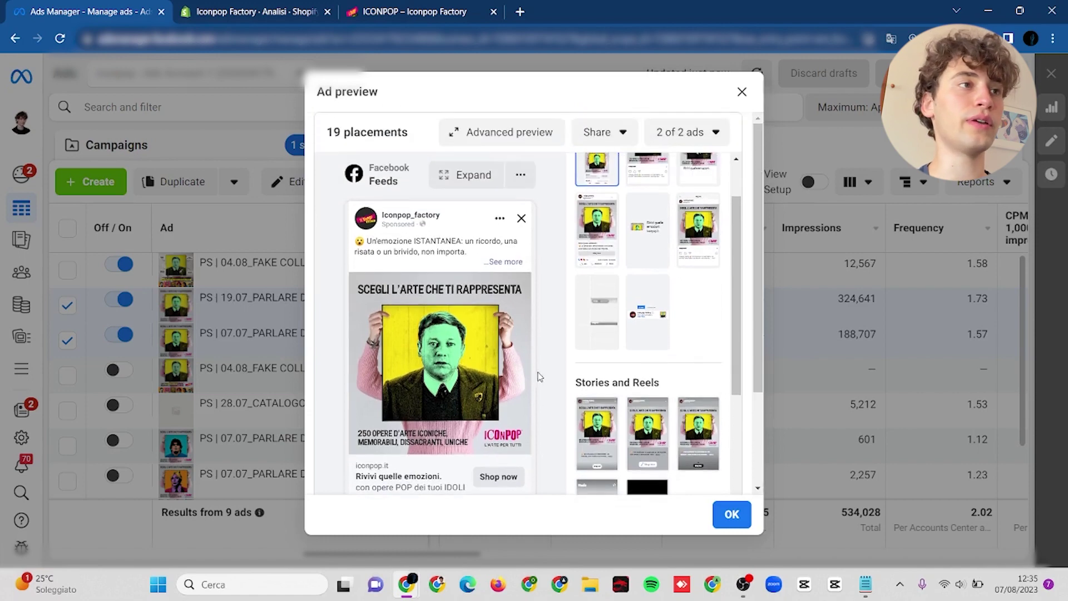
left_click(493, 266)
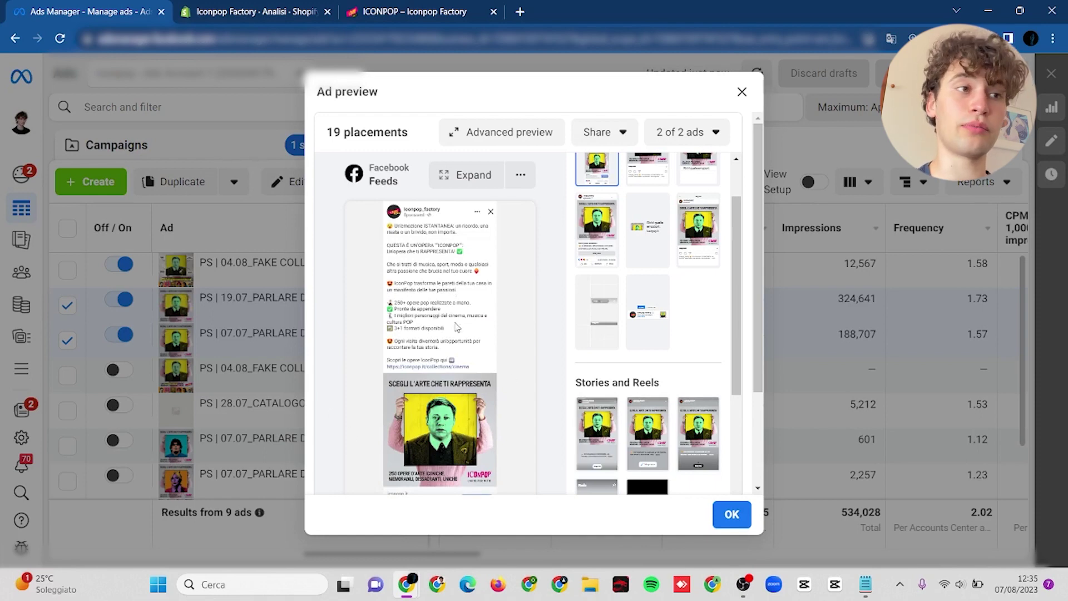
scroll(461, 410, "down", 1)
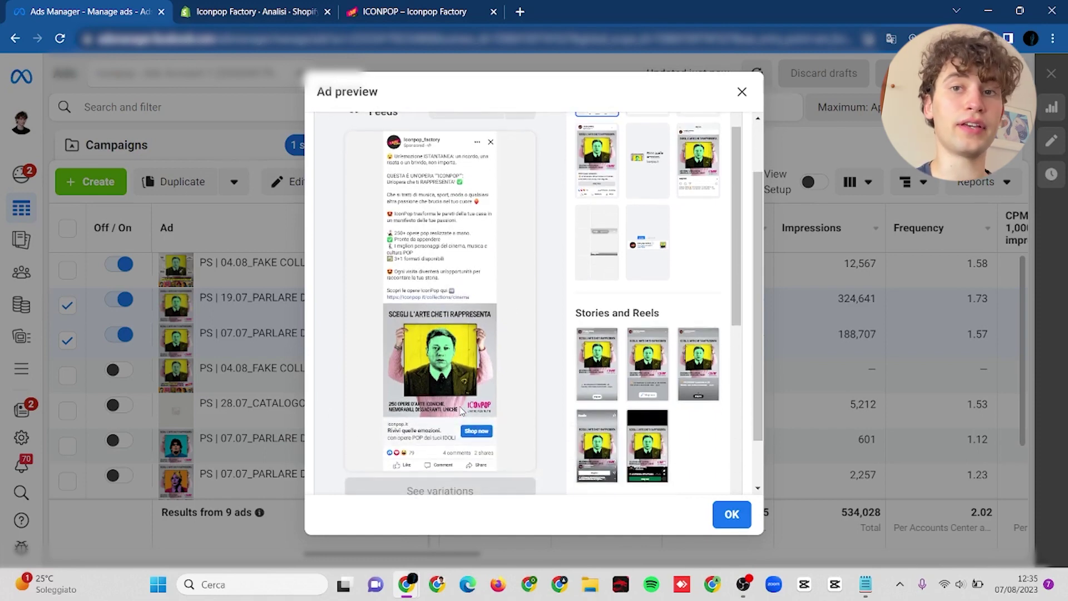
scroll(503, 347, "up", 1)
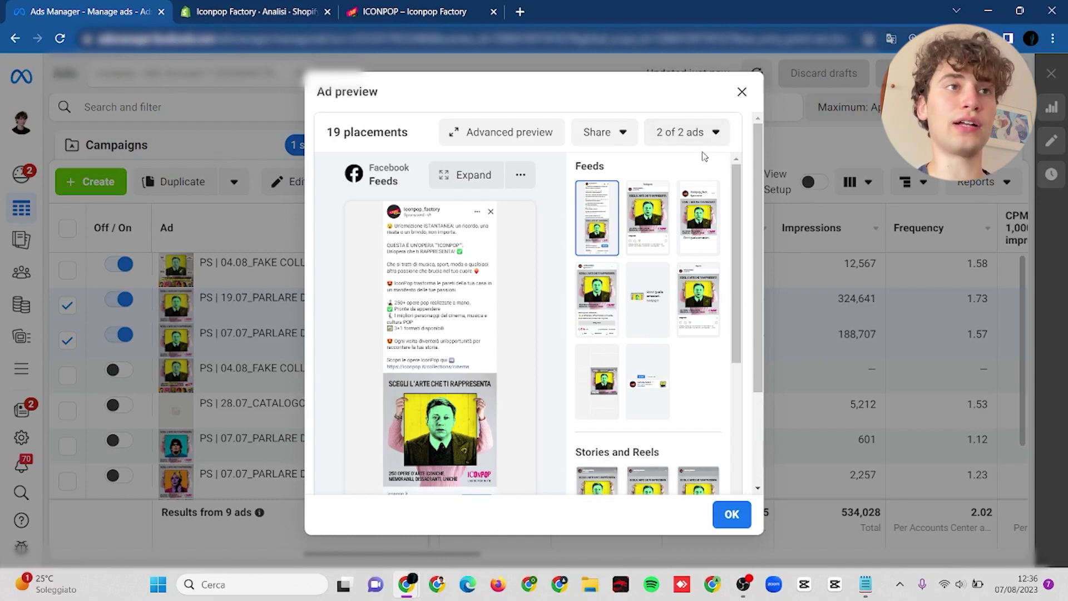
Step: Show the first of the two ads in the preview, examine its full Facebook Feeds collection layout, and close the preview
left_click(710, 136)
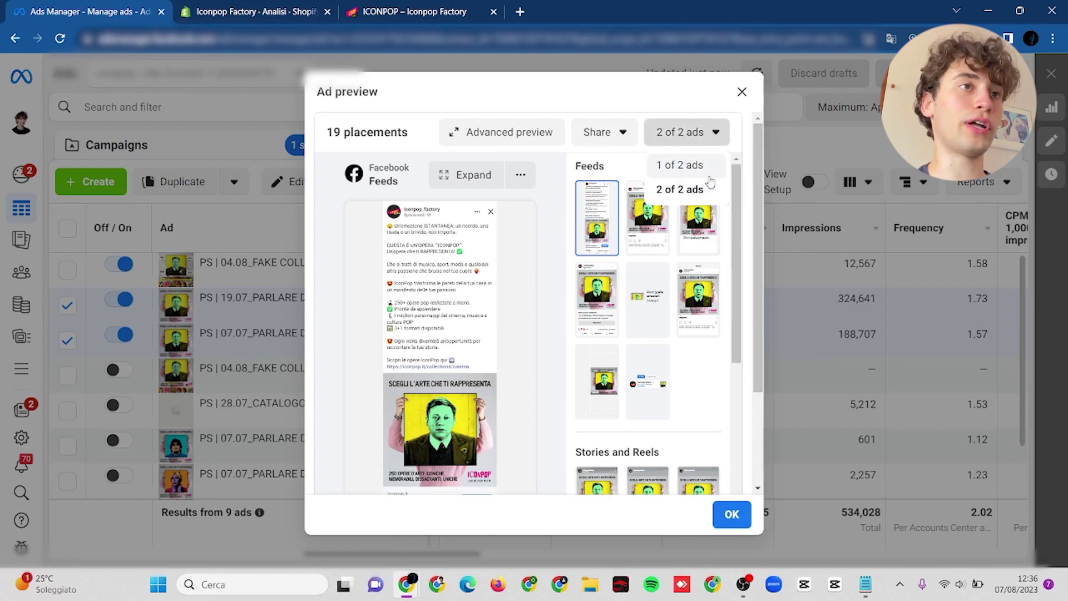
left_click(680, 165)
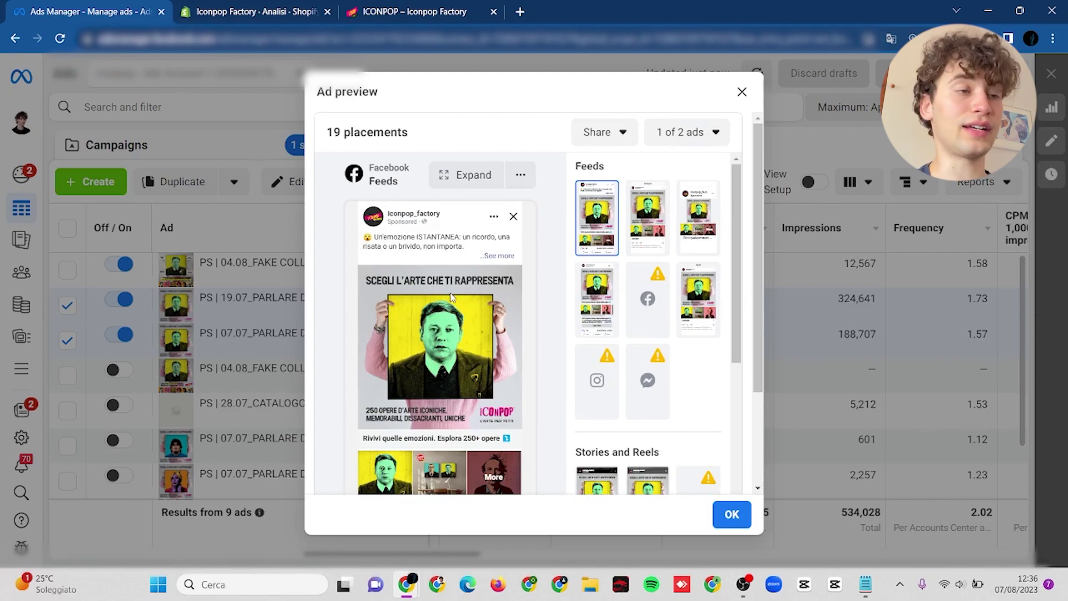
scroll(466, 320, "down", 1)
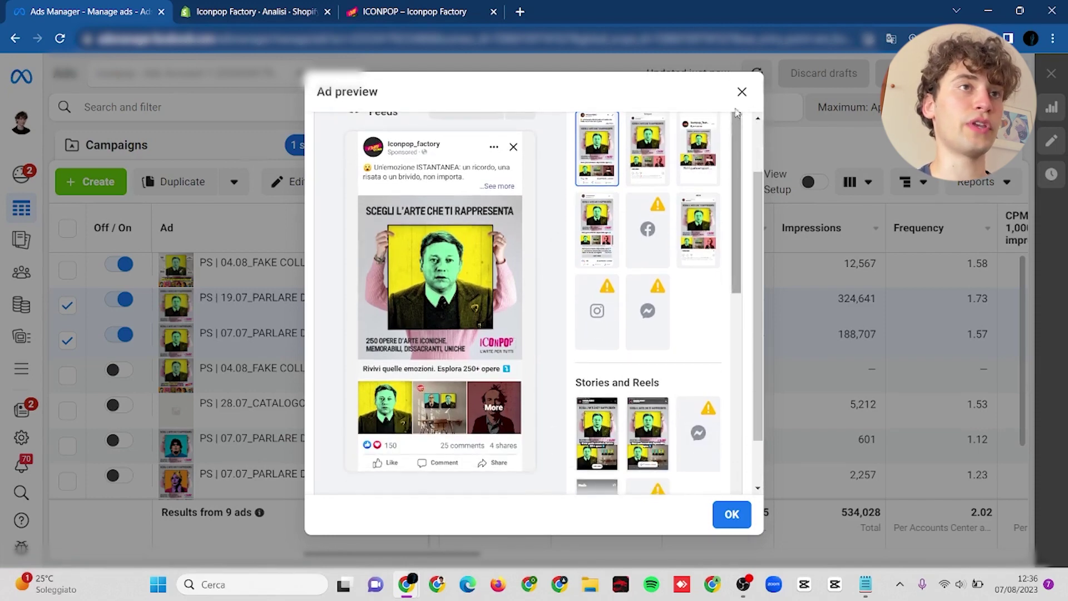
left_click(741, 92)
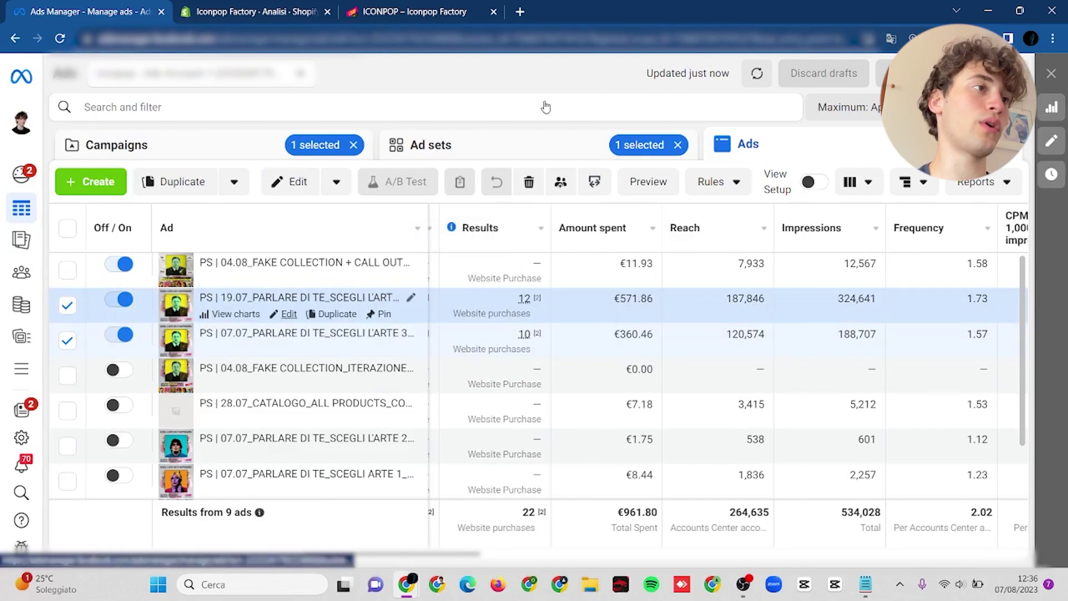
Step: Open the 19.07_PARLARE DI TE_SCEGLI L'ARTE 3 ad's settings, review its format, creative, featured products, primary text and URL parameters, and close them
left_click(289, 314)
scroll(494, 378, "down", 5)
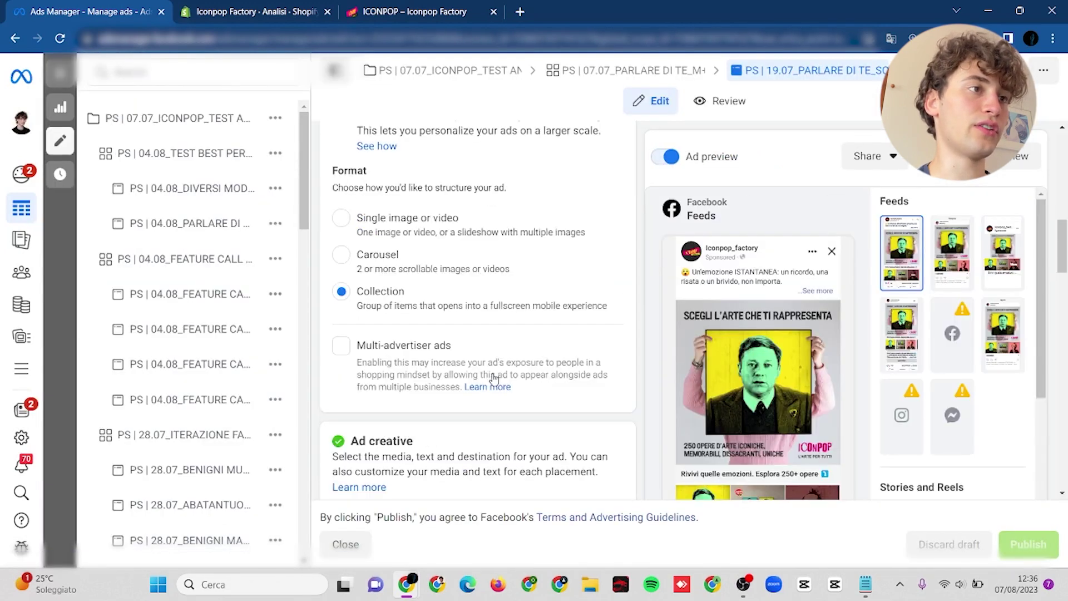
scroll(336, 295, "down", 5)
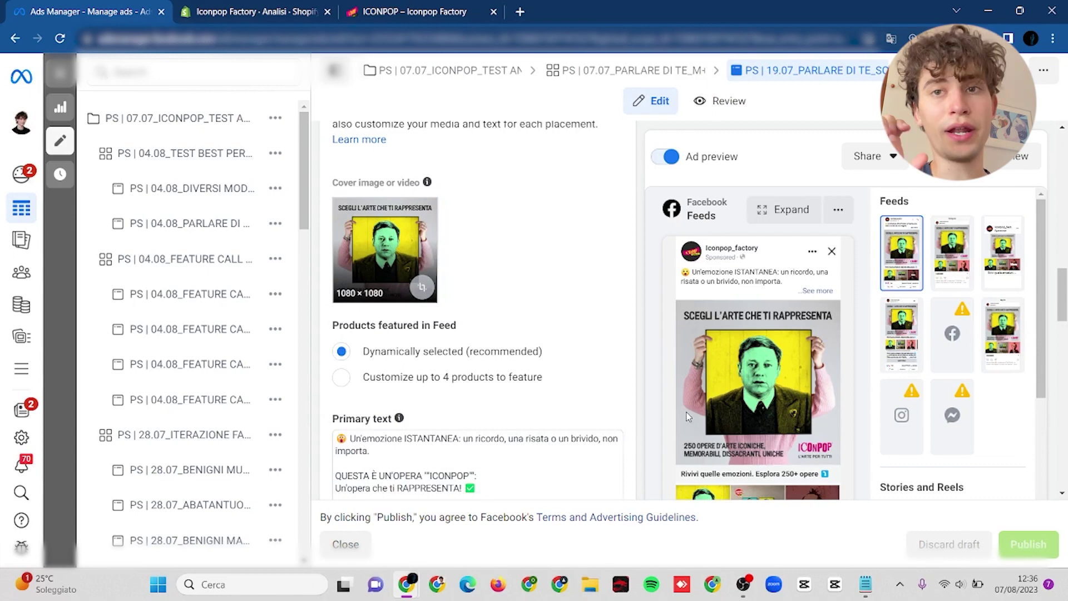
scroll(464, 324, "down", 1)
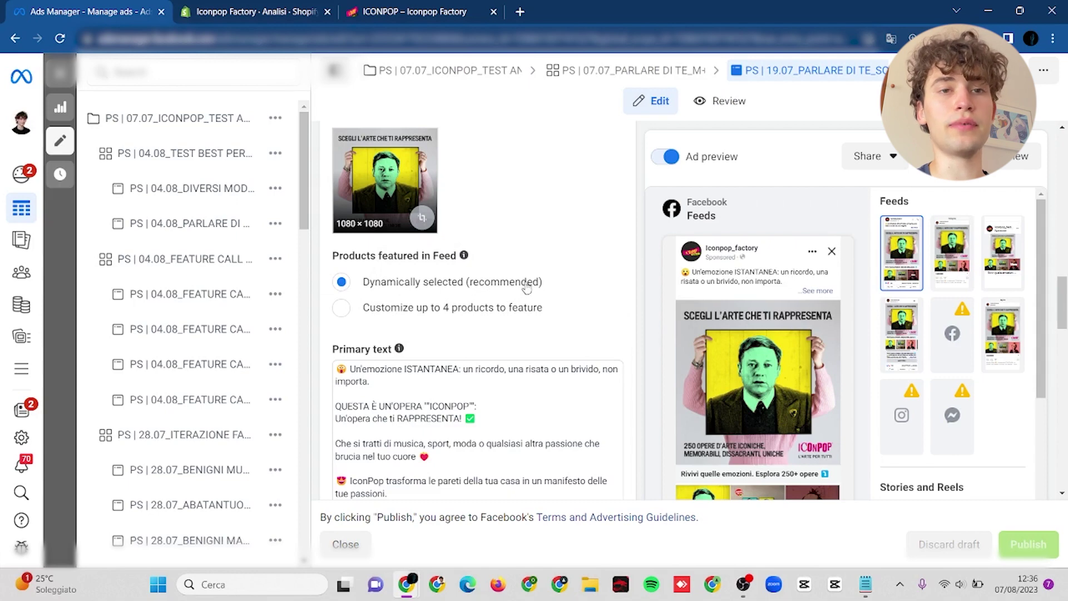
scroll(770, 384, "down", 5)
scroll(769, 384, "down", 5)
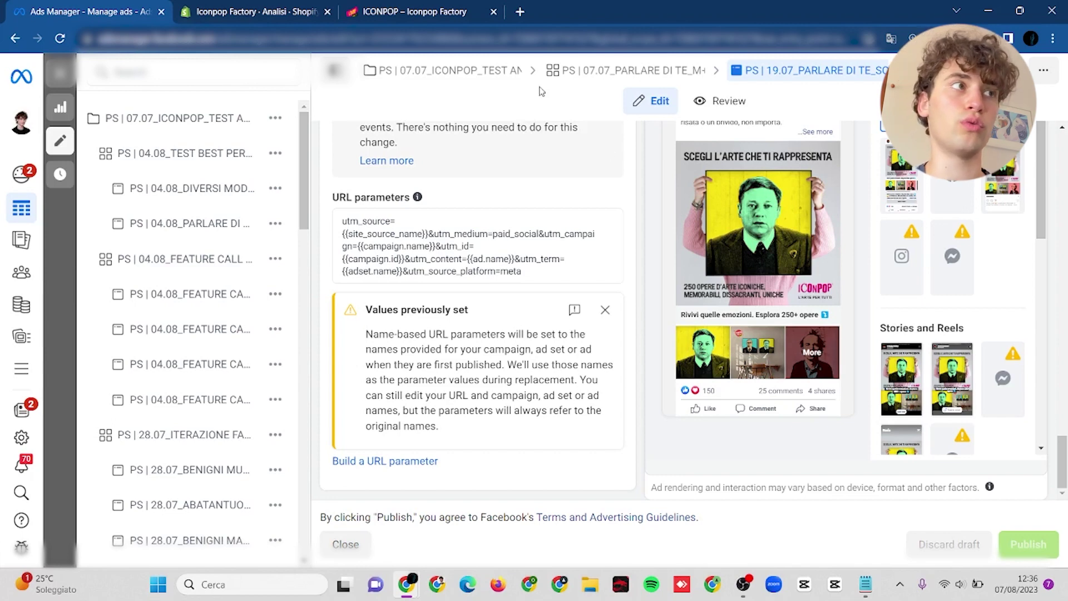
left_click(60, 72)
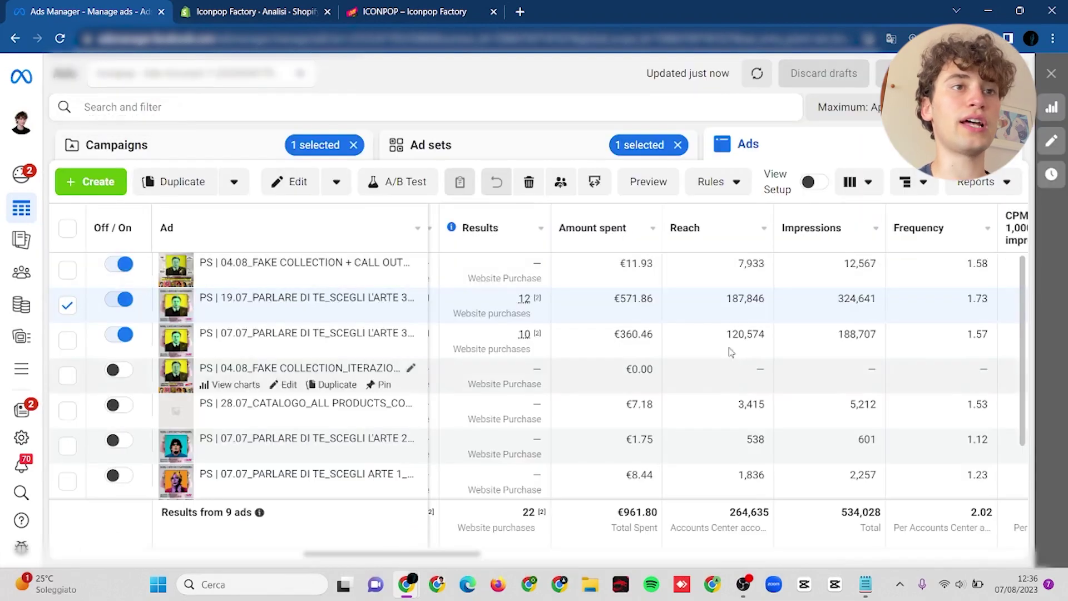
Step: Compare the PARLARE DI TE ads' frequency, CPM, outbound clicks, budget and cost per result
scroll(726, 346, "right", 2)
scroll(727, 346, "right", 1)
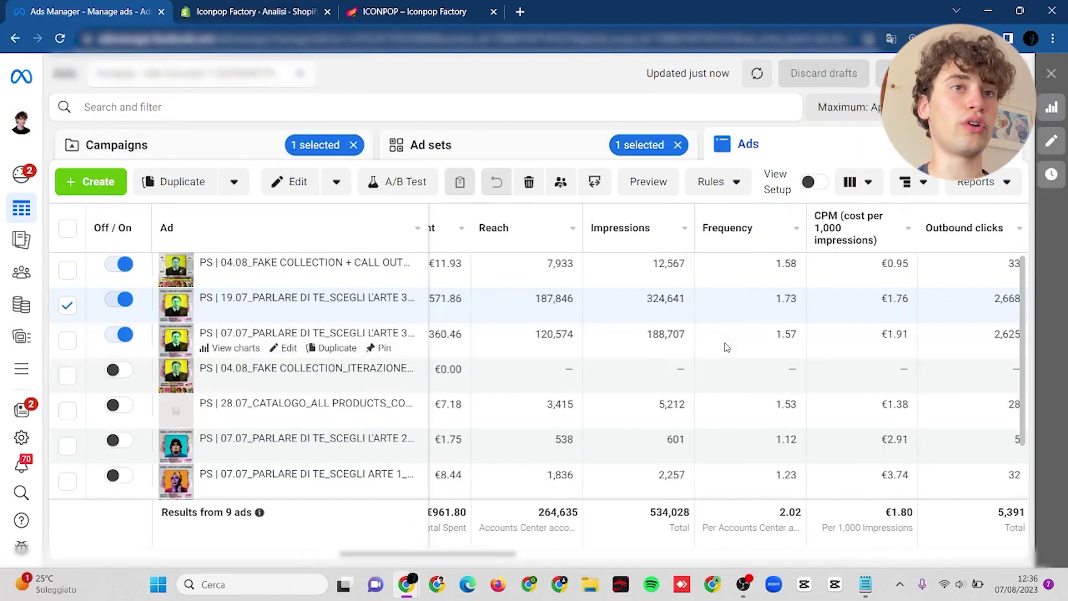
scroll(726, 346, "left", 5)
scroll(726, 346, "left", 3)
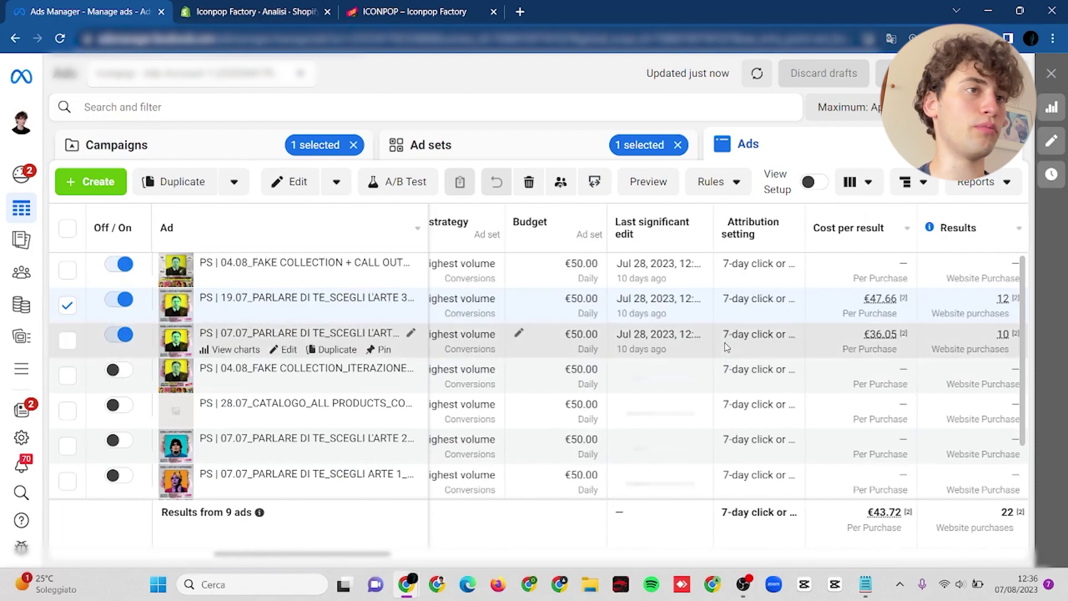
Step: Select only the 15.07_NOT-SPENT-TEST_PARLARE DI TE ad set and review its ads' cost per result, results and amount spent
key("alt+Left")
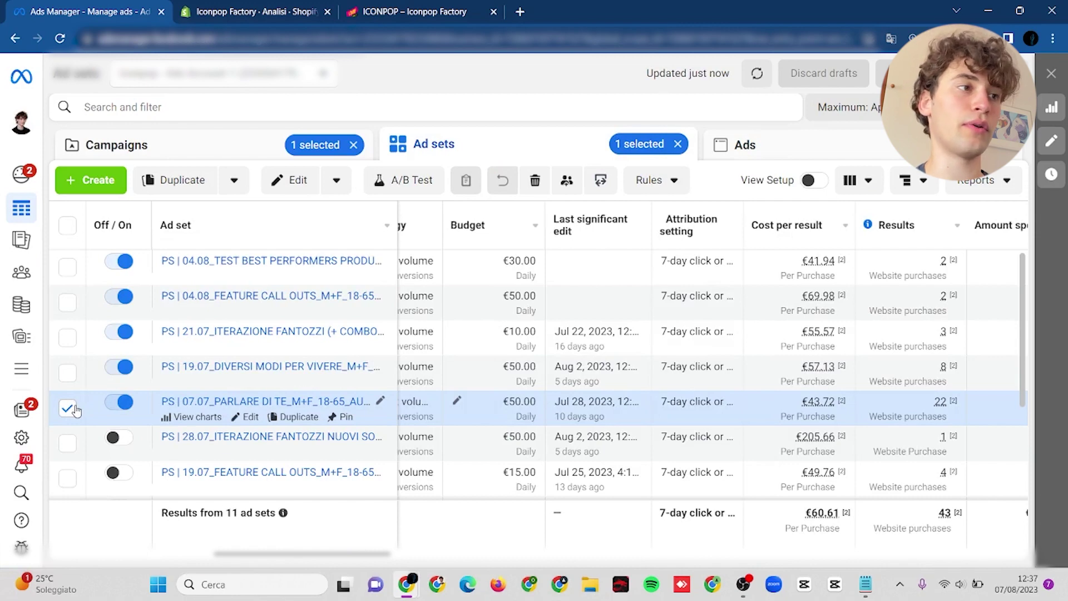
scroll(76, 389, "down", 2)
left_click(67, 308)
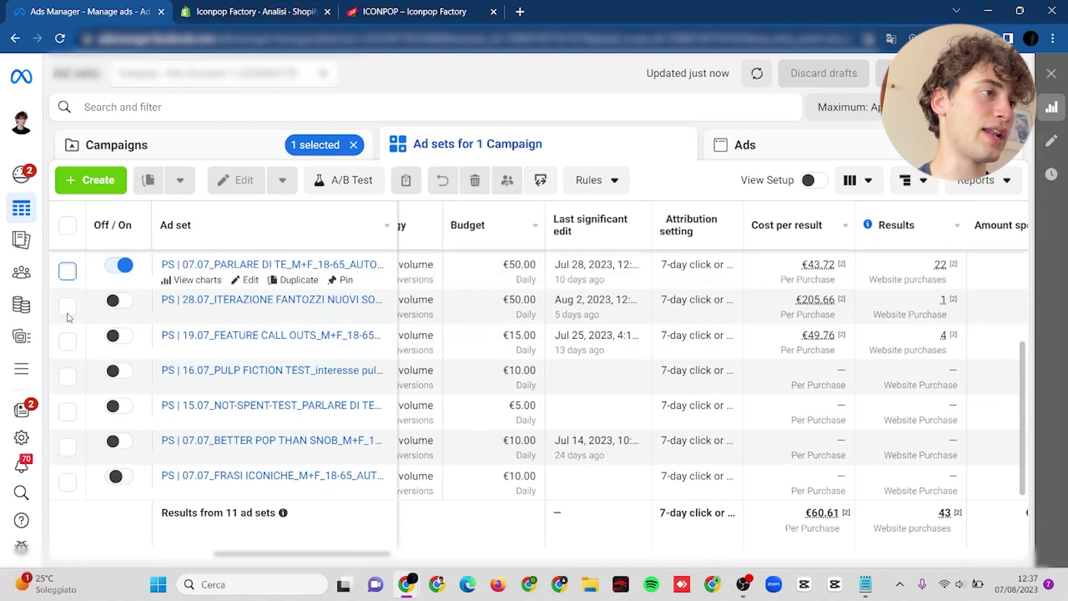
left_click(68, 412)
left_click(744, 139)
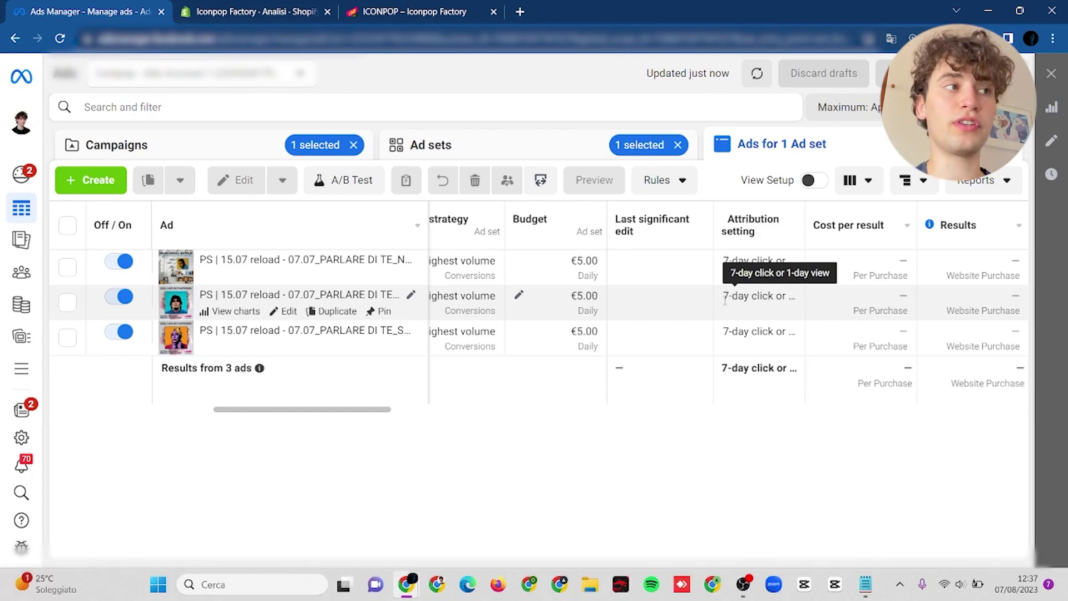
scroll(708, 303, "right", 4)
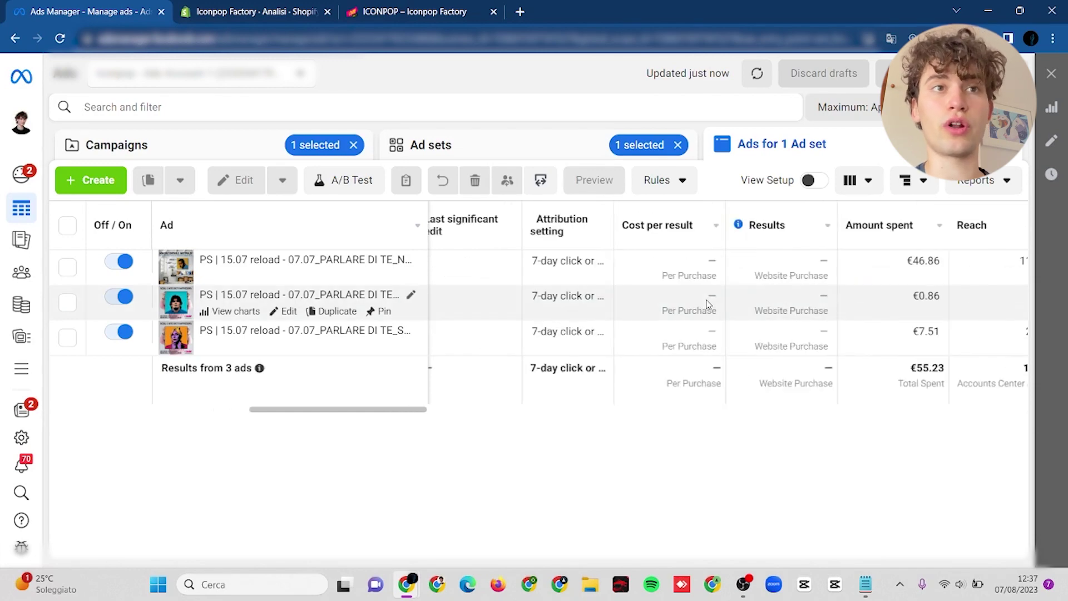
mouse_move(763, 278)
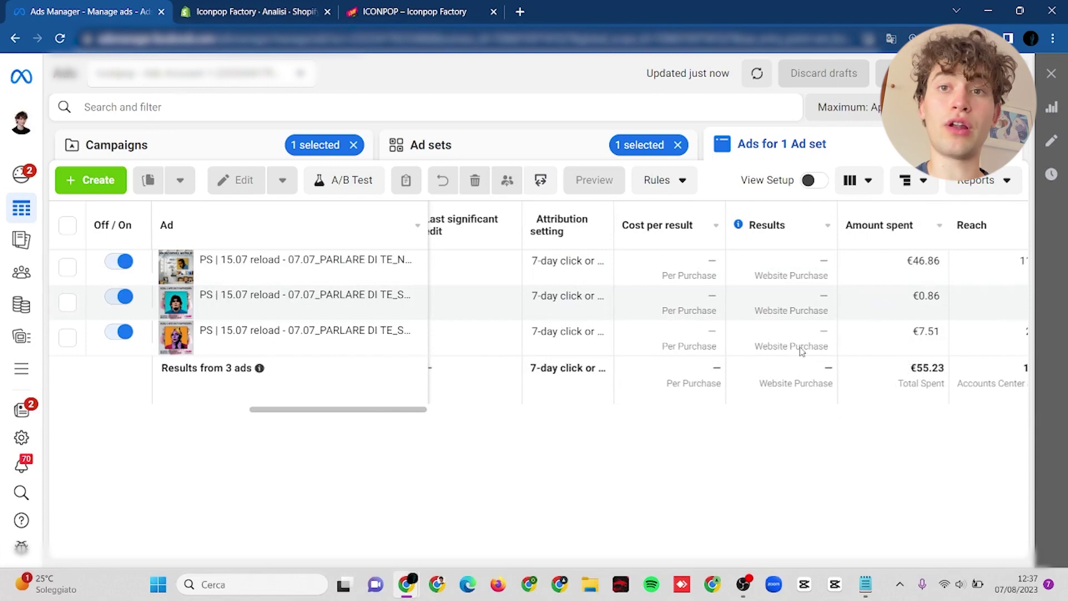
mouse_move(835, 344)
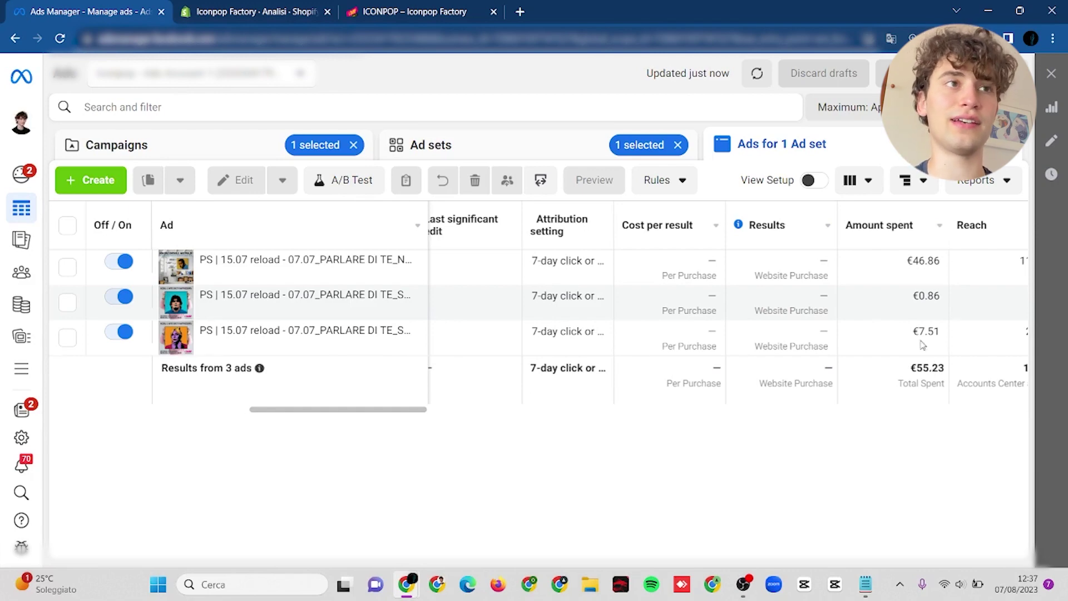
Step: Select only the 16.07_PULP FICTION TEST ad set and review its ad's results and amount spent
left_click(553, 143)
scroll(83, 389, "down", 3)
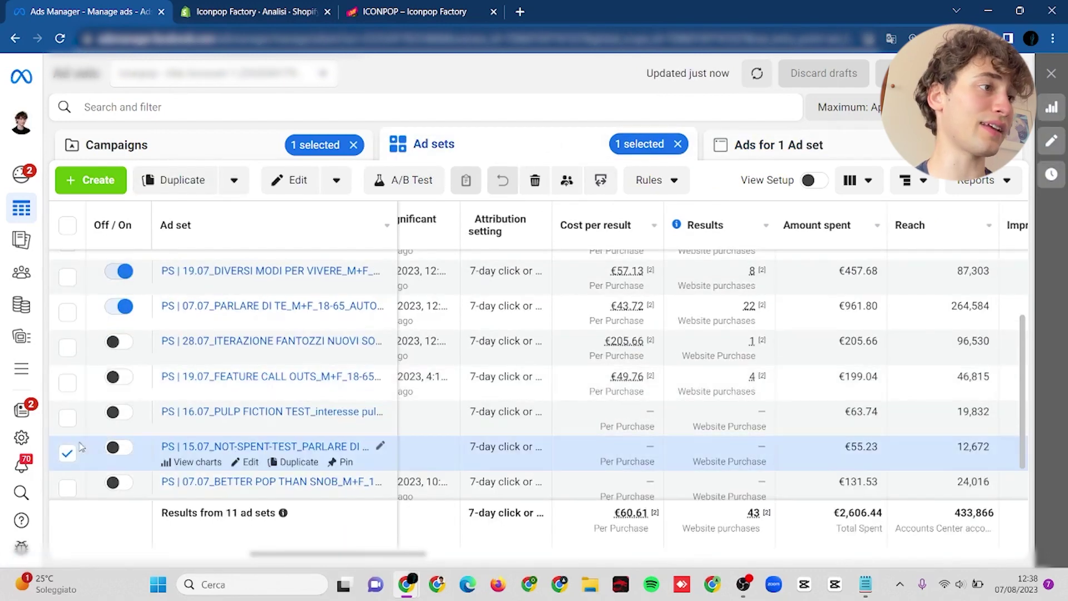
left_click(65, 456)
left_click(67, 418)
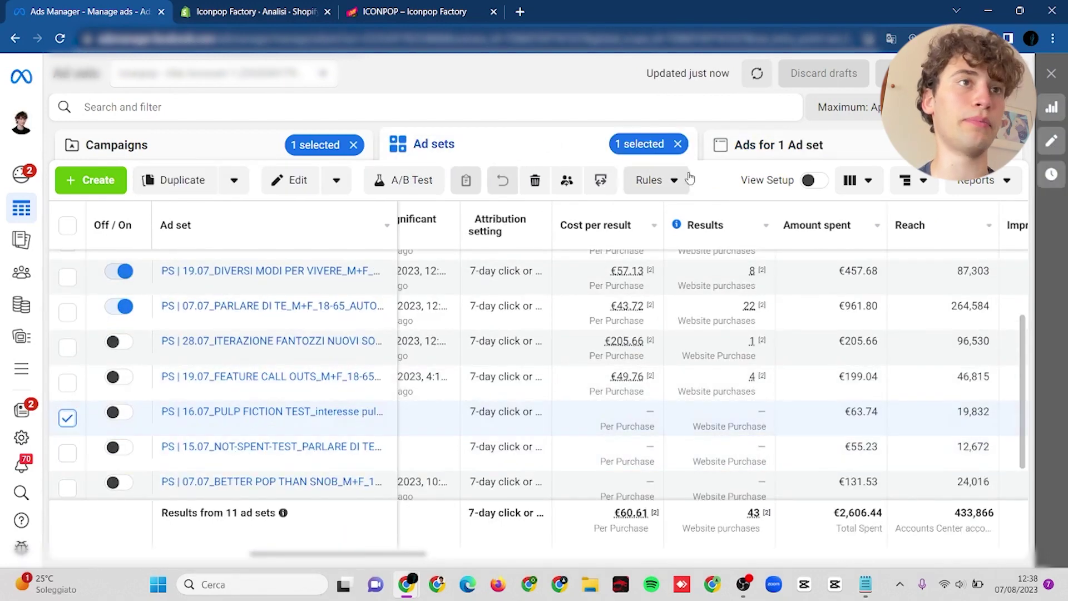
left_click(771, 154)
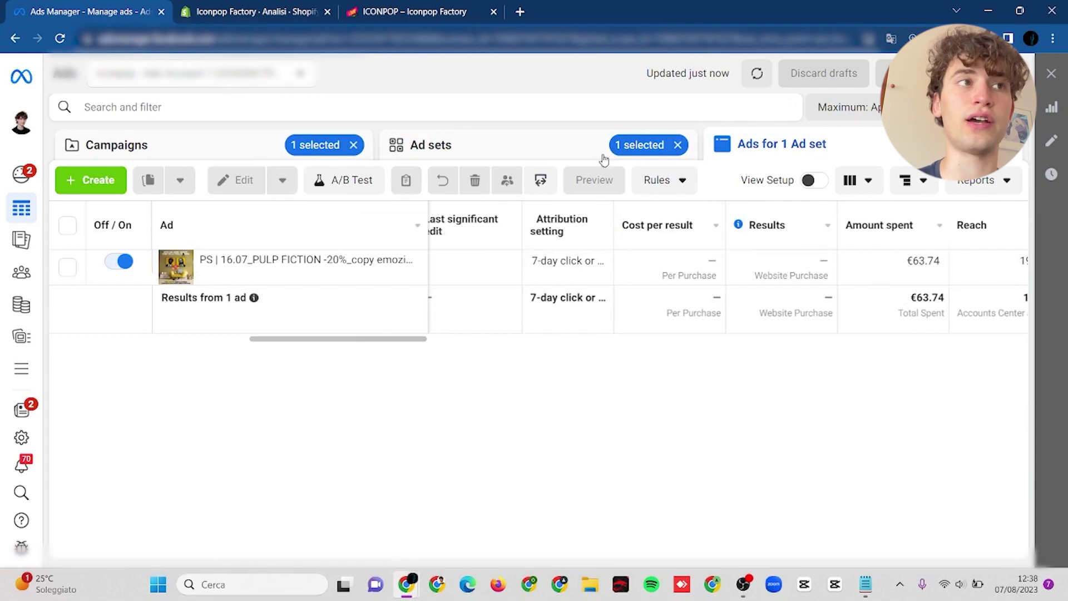
Step: Select only the 19.07_FEATURE CALL OUTS ad set and review its ads' cost per result and results
left_click(429, 145)
scroll(84, 406, "down", 3)
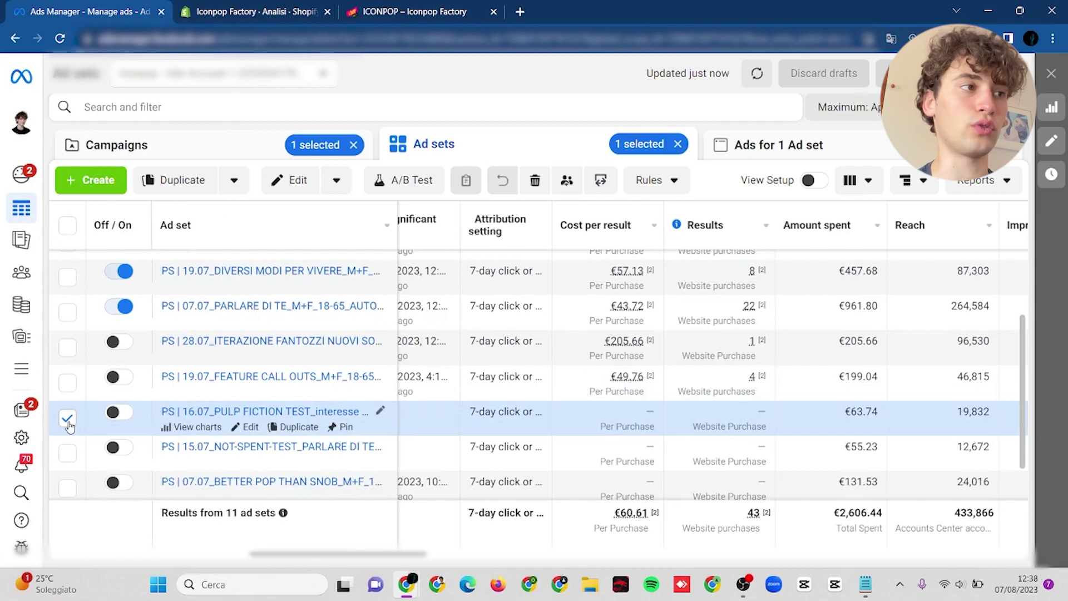
left_click(67, 420)
left_click(67, 383)
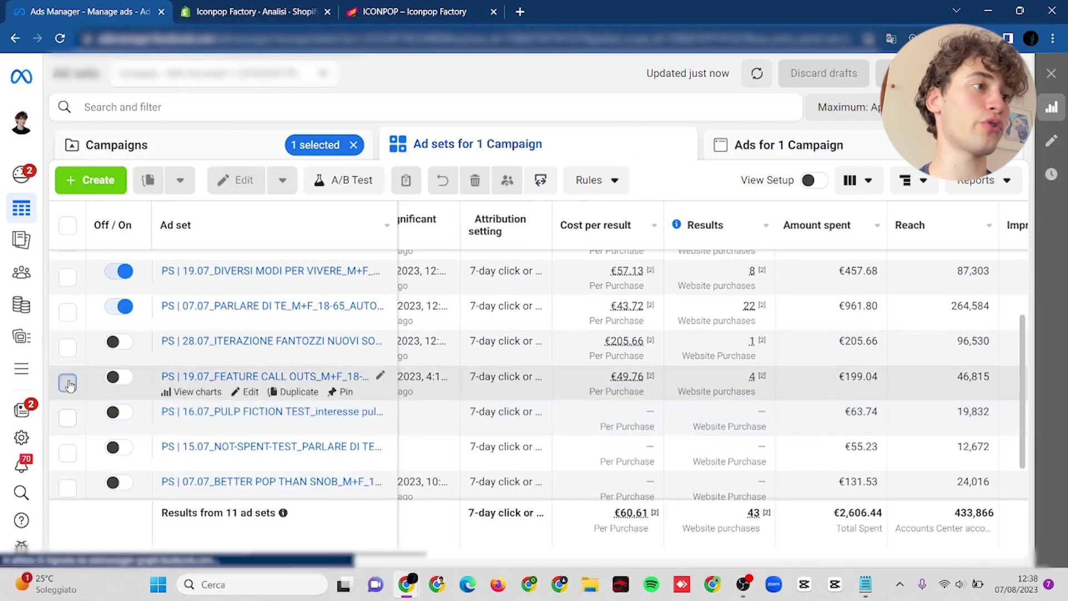
left_click(810, 145)
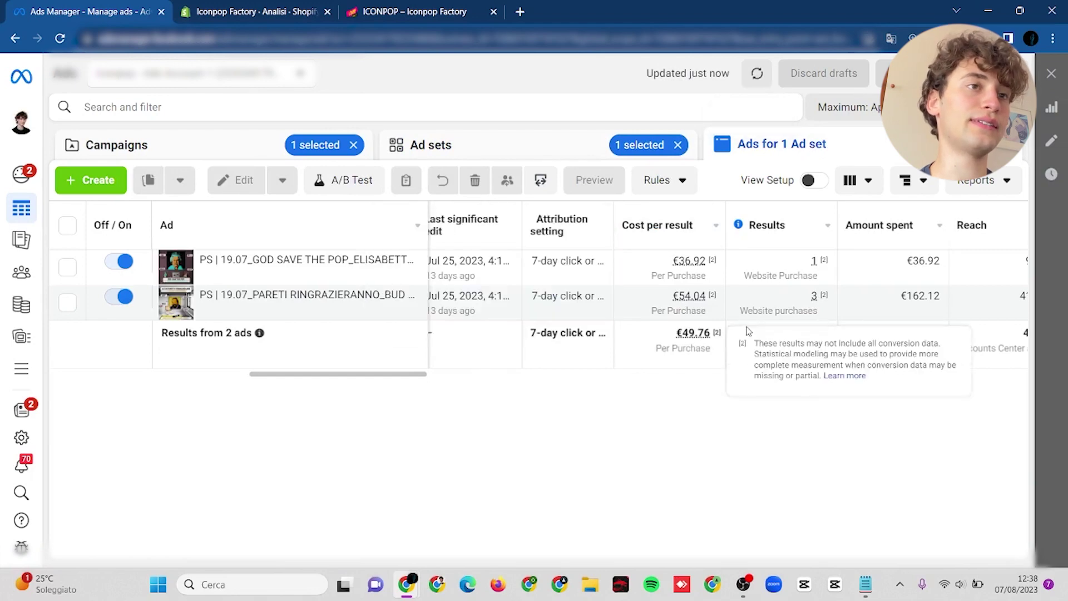
Step: Preview both 19.07_FEATURE CALL OUTS ads, GOD SAVE THE POP and PARETI RINGRAZIERANNO, close the preview and check the conversion breakdown
left_click(67, 225)
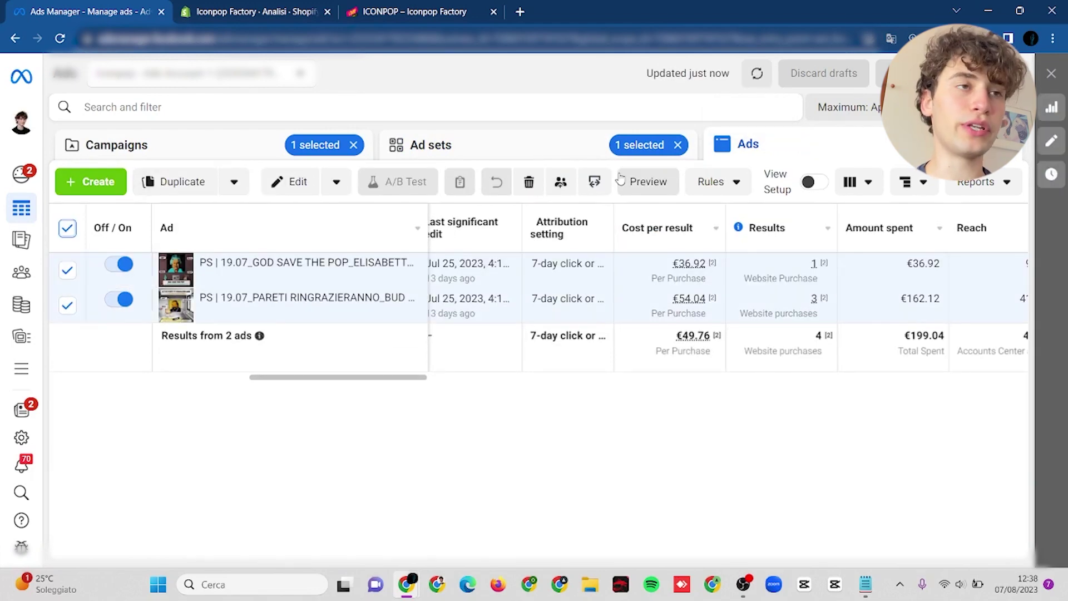
left_click(621, 178)
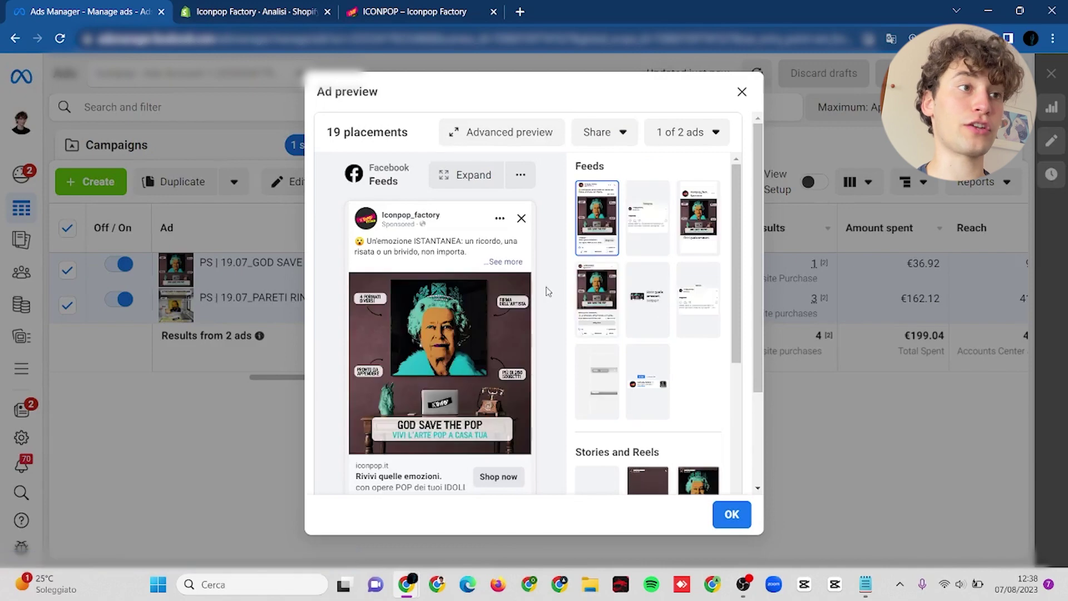
scroll(543, 295, "down", 1)
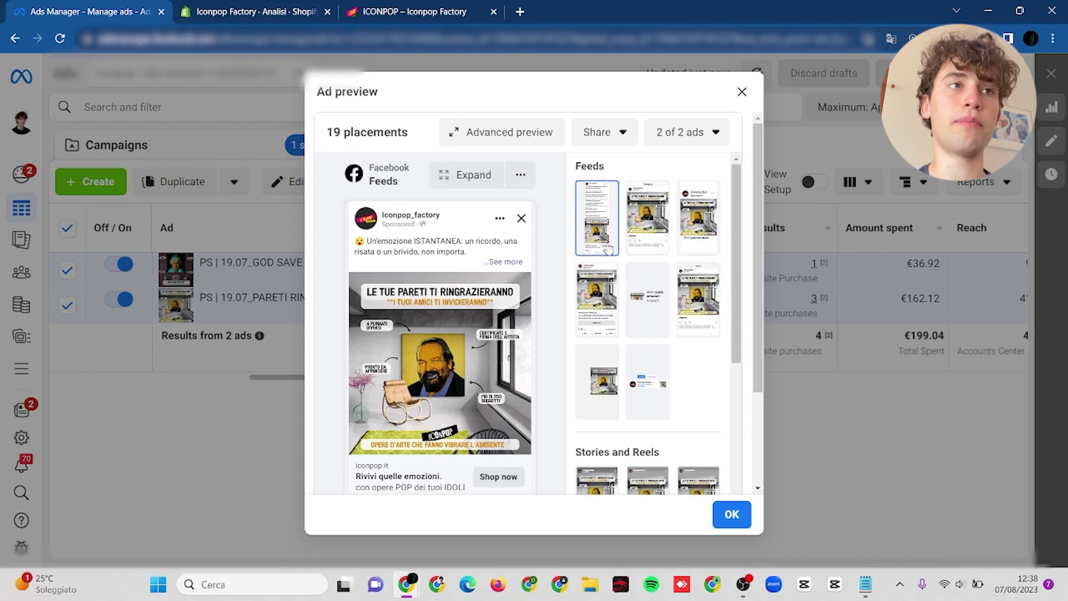
left_click(741, 92)
mouse_move(766, 266)
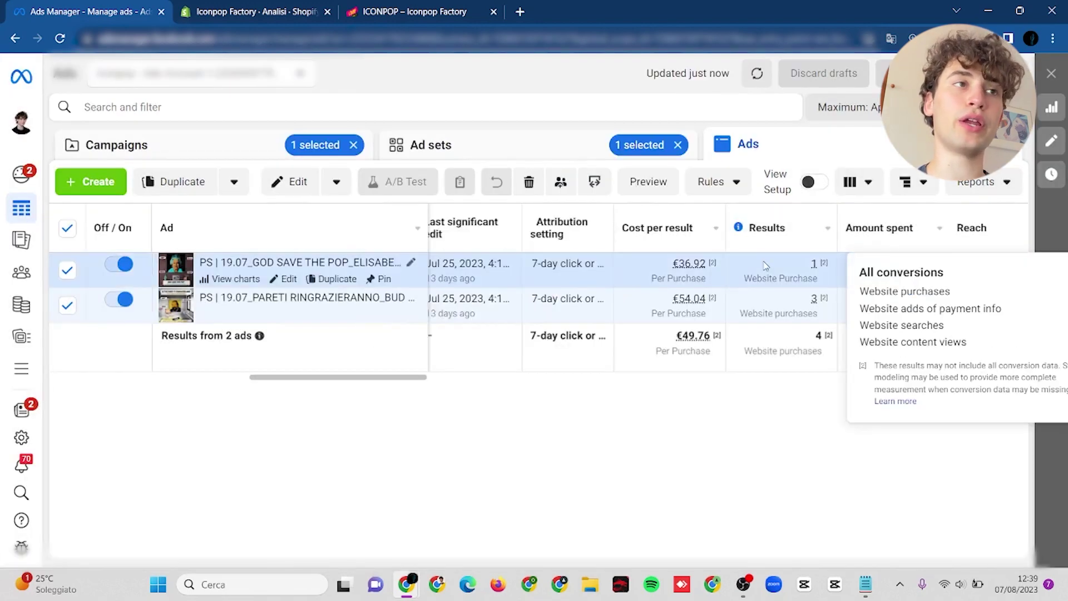
Step: Return to the campaign's ad sets and compare their cost per result, results and amount spent
left_click(596, 161)
scroll(282, 389, "down", 3)
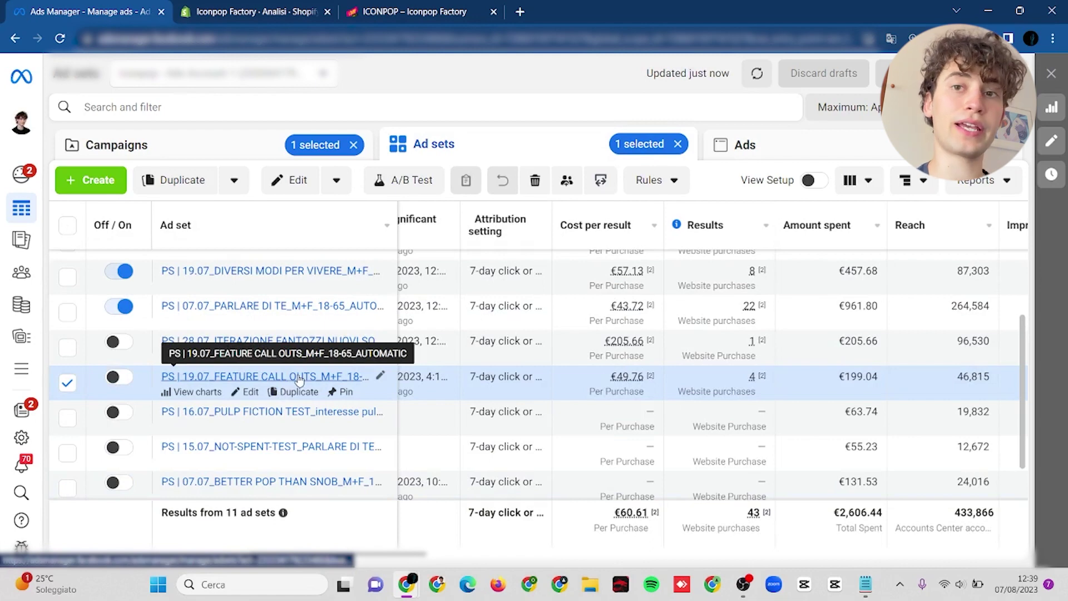
scroll(298, 367, "up", 2)
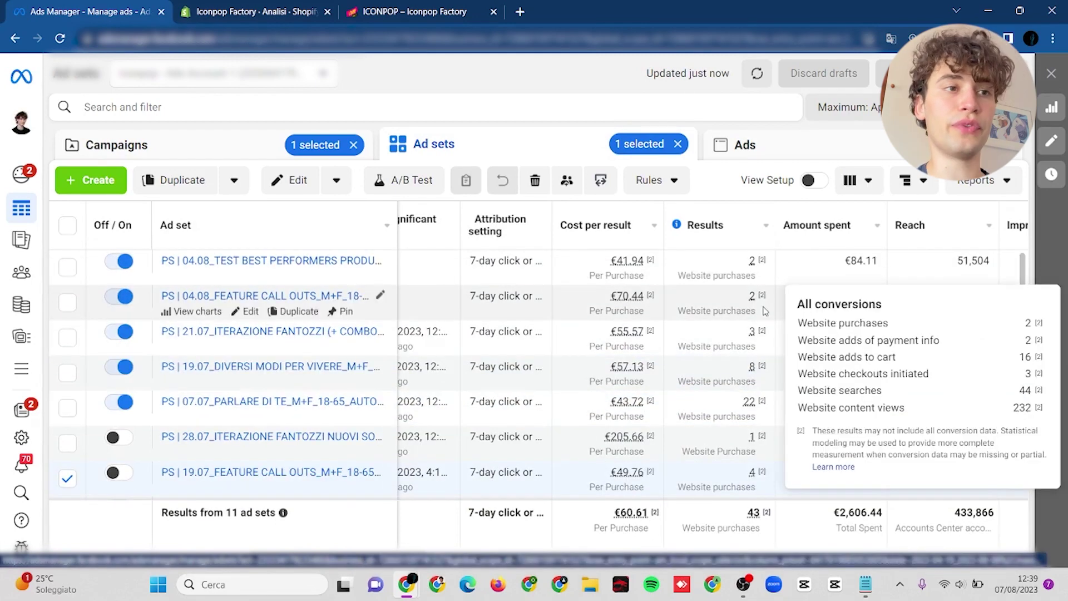
scroll(295, 341, "down", 3)
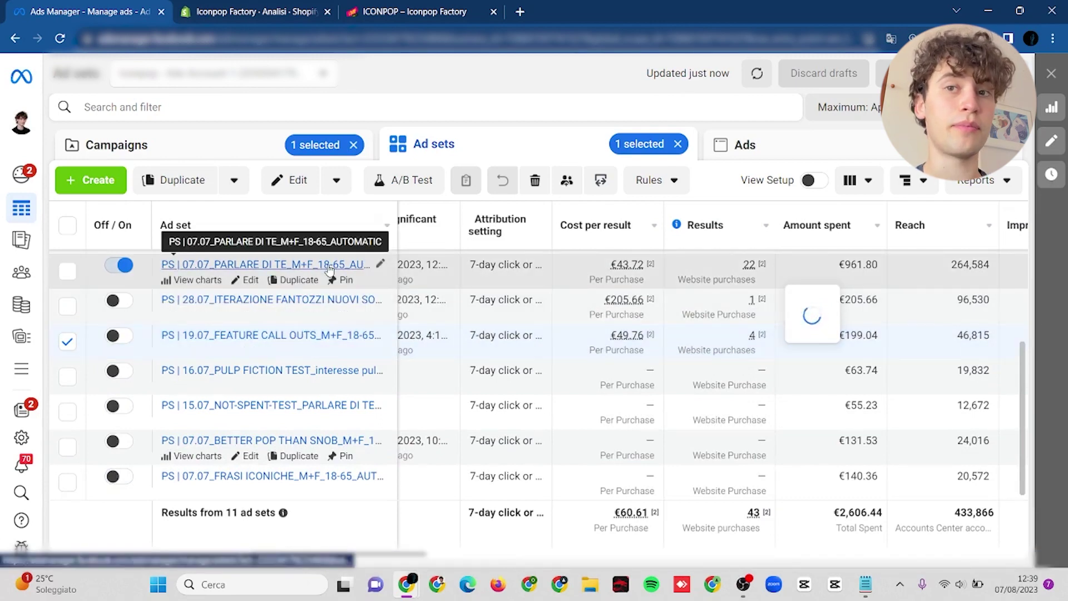
mouse_move(644, 340)
scroll(644, 340, "up", 2)
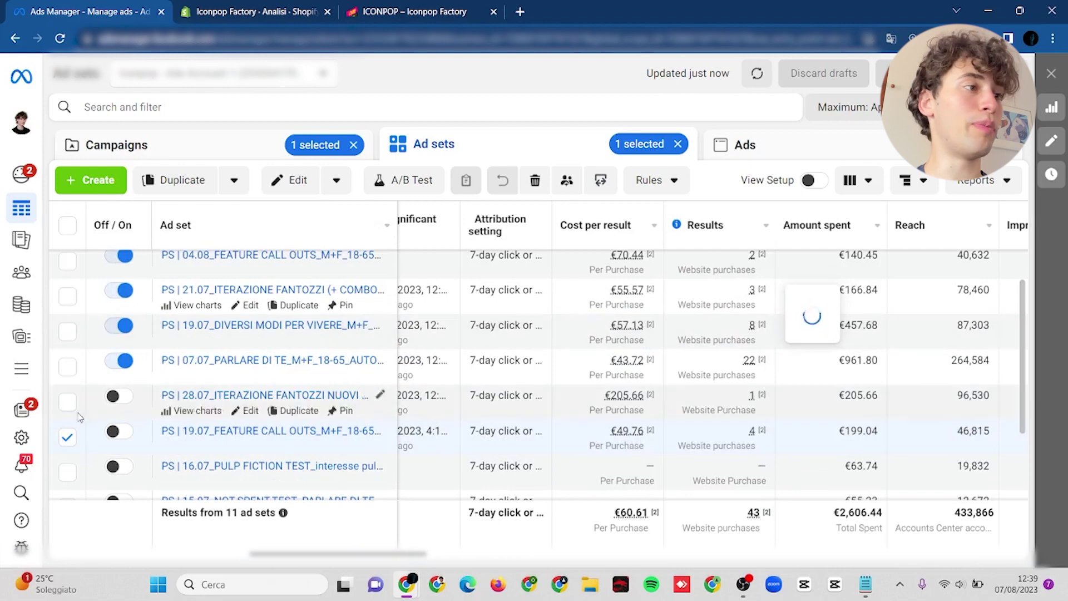
Step: Select only the 21.07_ITERAZIONE FANTOZZI and 28.07_ITERAZIONE FANTOZZI NUOVI ad sets and list the ads of both
left_click(67, 437)
scroll(61, 356, "up", 1)
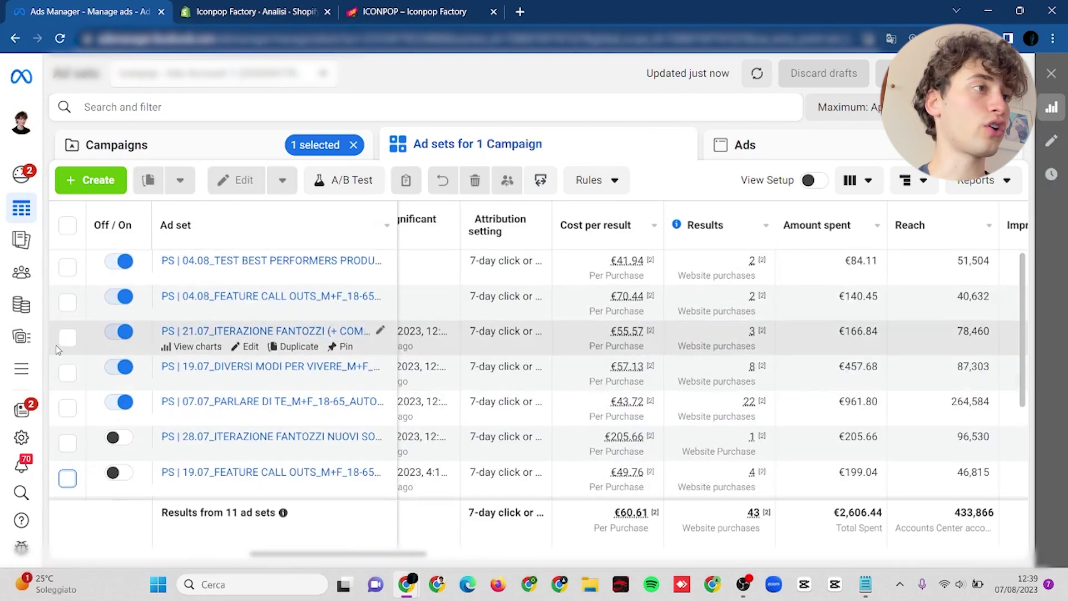
left_click(62, 344)
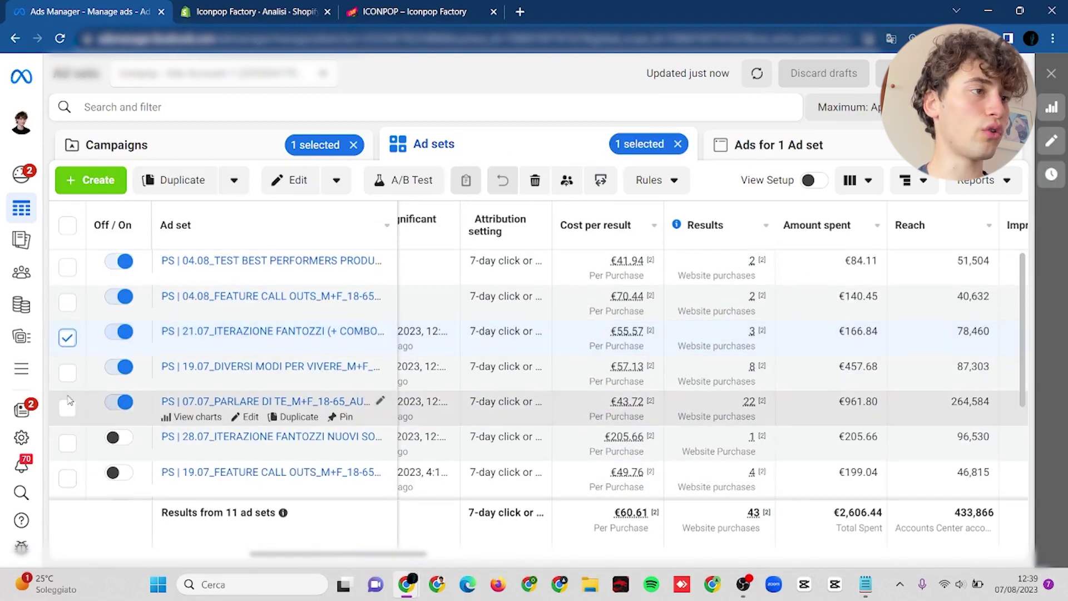
left_click(68, 445)
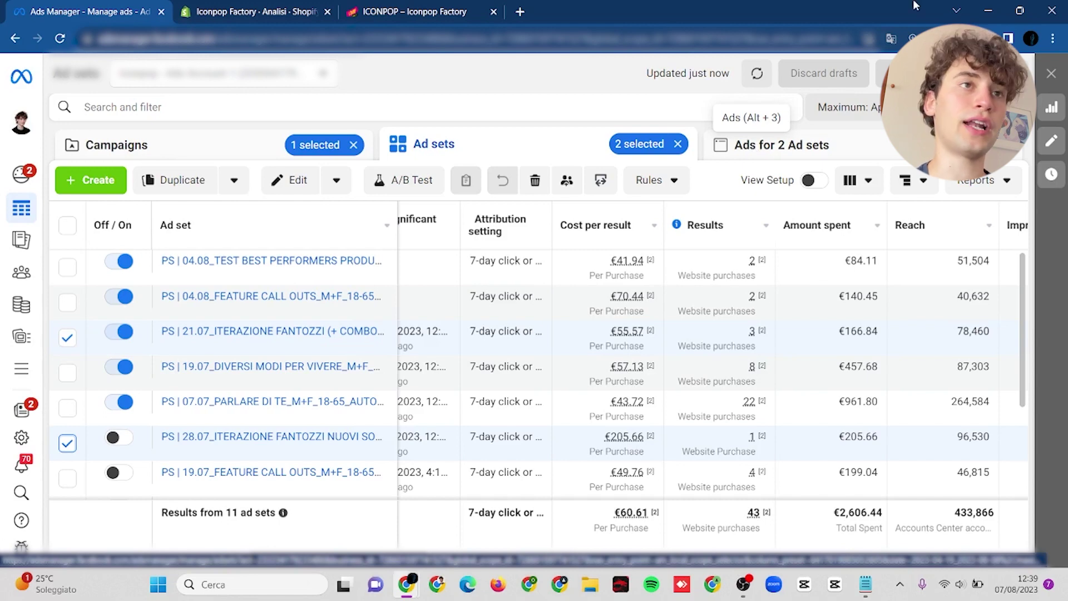
left_click(811, 149)
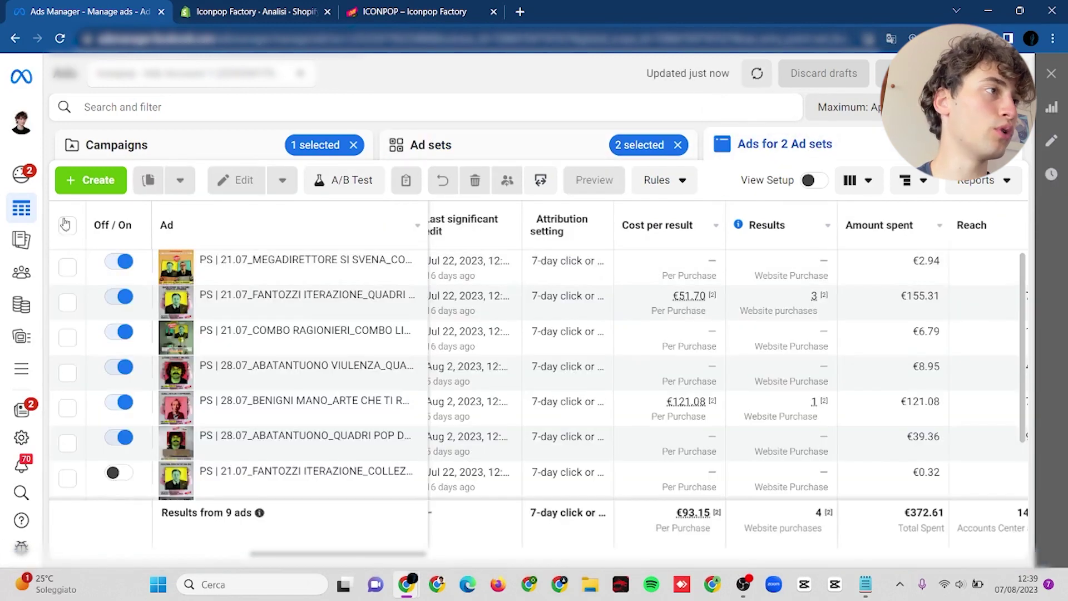
Step: Select all ads of both iteration ad sets, preview the 21.07_FANTOZZI ITERAZIONE_QUADRI ad, close the preview and check its conversion breakdown
left_click(65, 225)
left_click(647, 180)
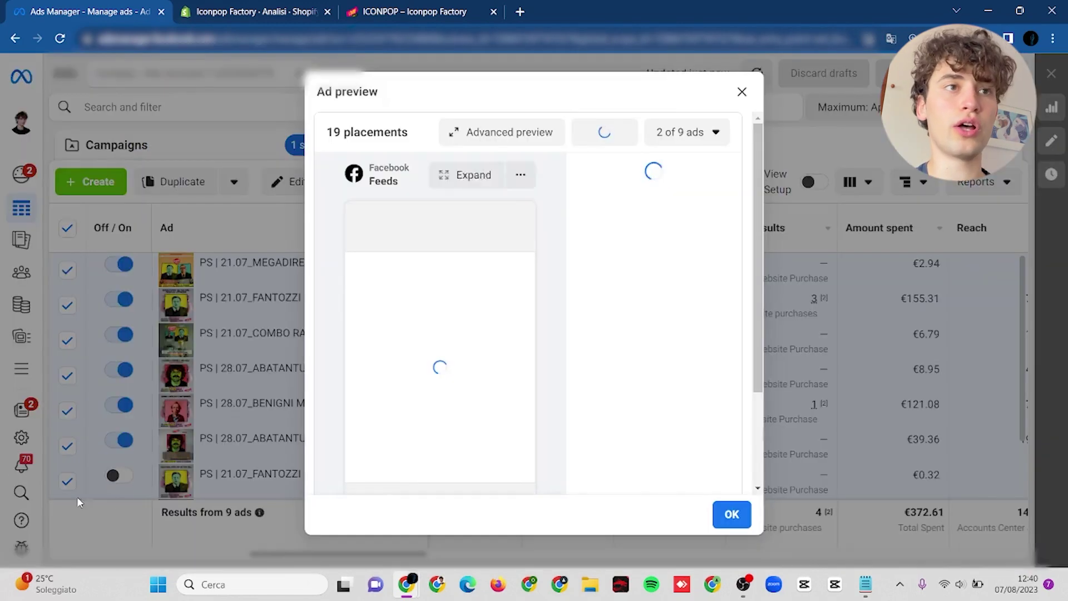
scroll(459, 278, "down", 1)
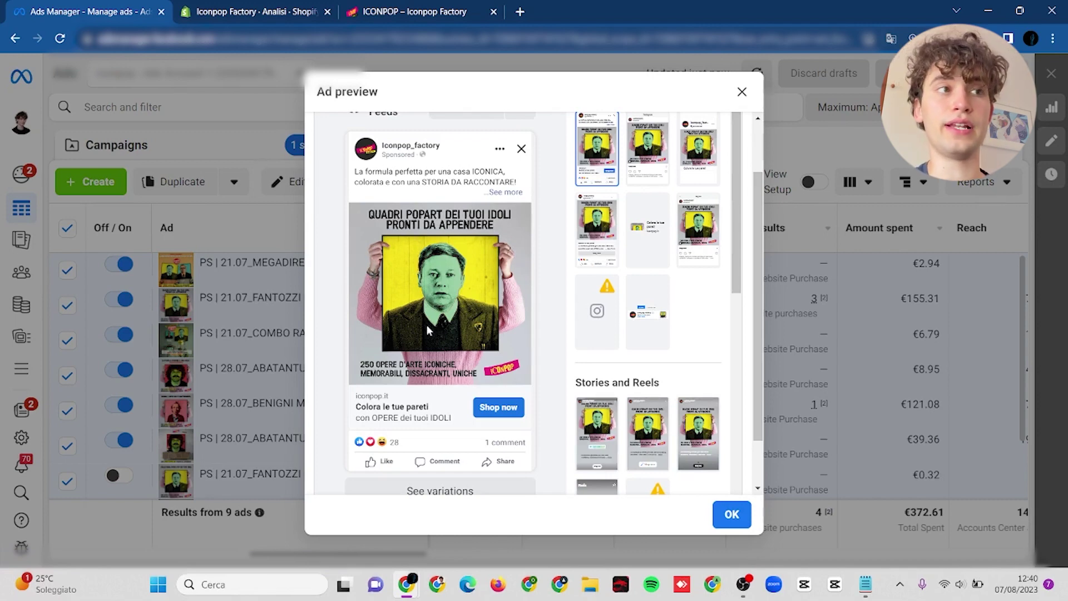
left_click(741, 91)
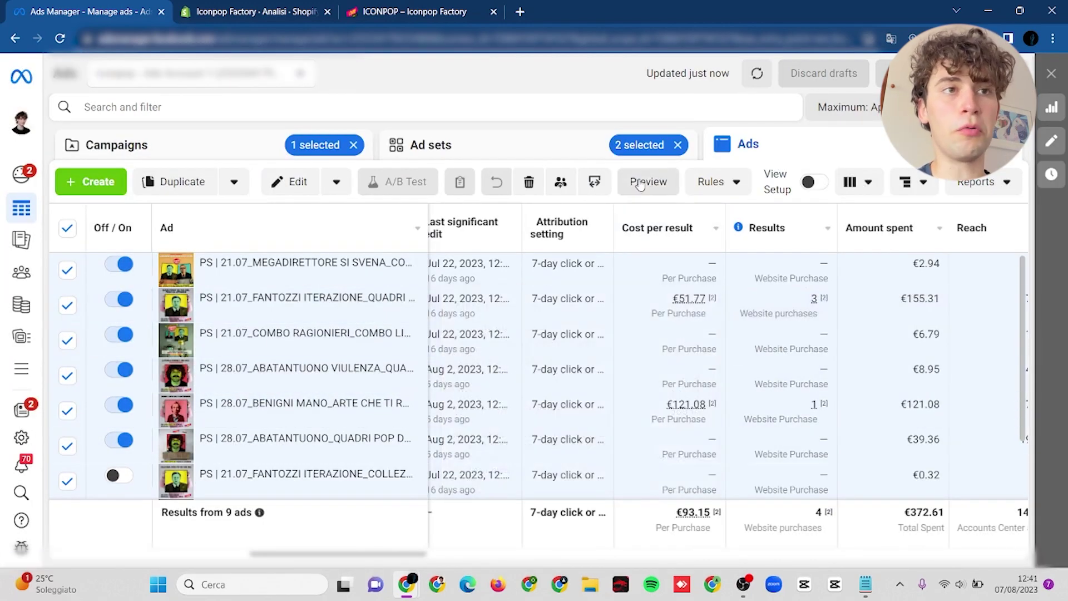
mouse_move(810, 301)
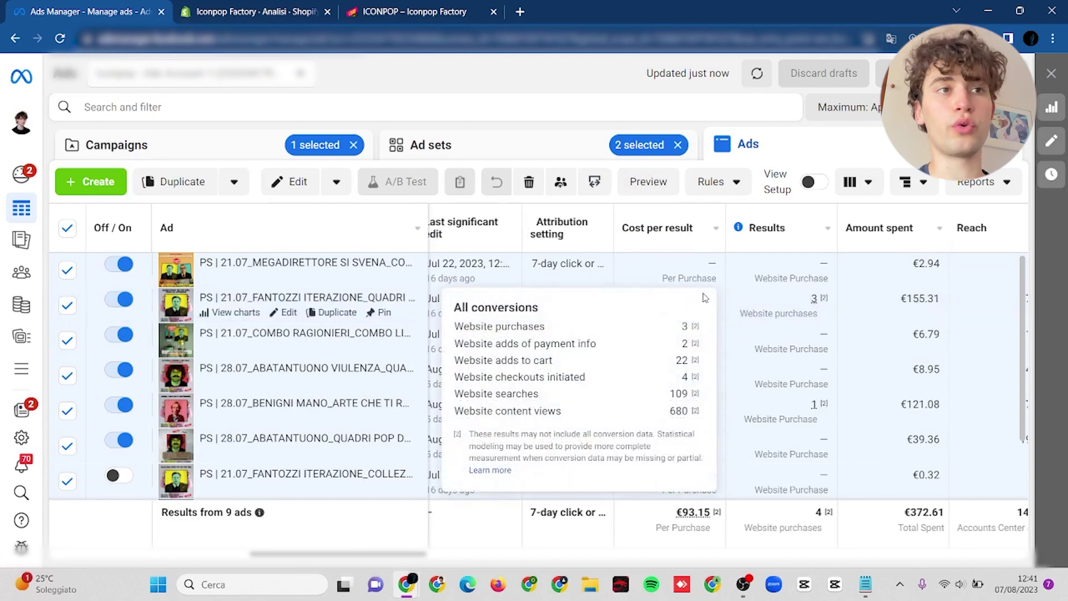
Step: Preview the first, third and fourth of the nine ads: MEGADIRETTORE SI SVENA, COMBO RAGIONIERI and ABATANTUONO VIULENZA
left_click(648, 182)
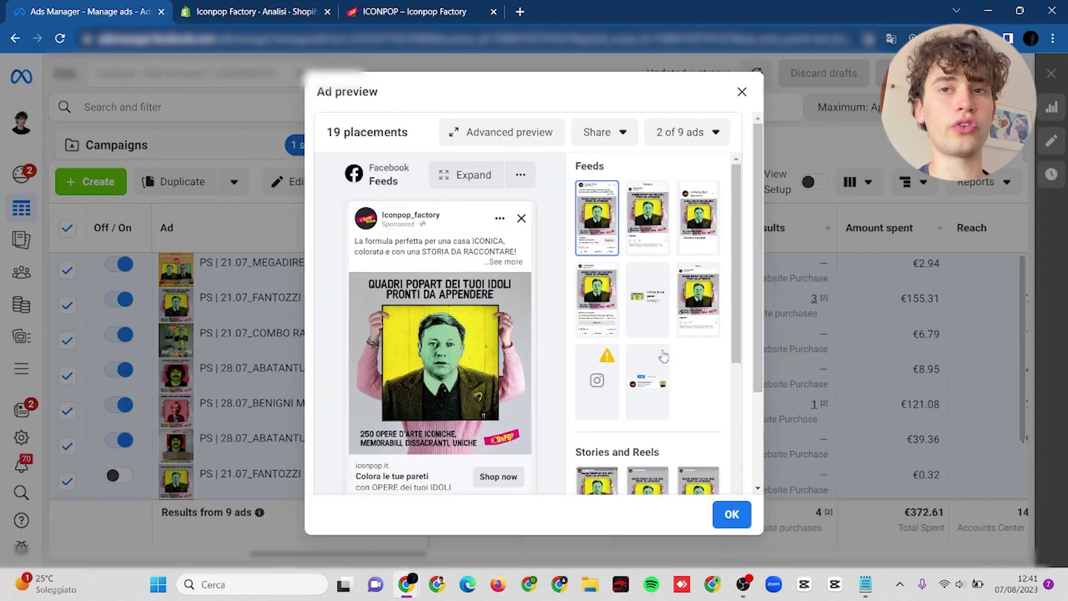
left_click(706, 135)
left_click(695, 173)
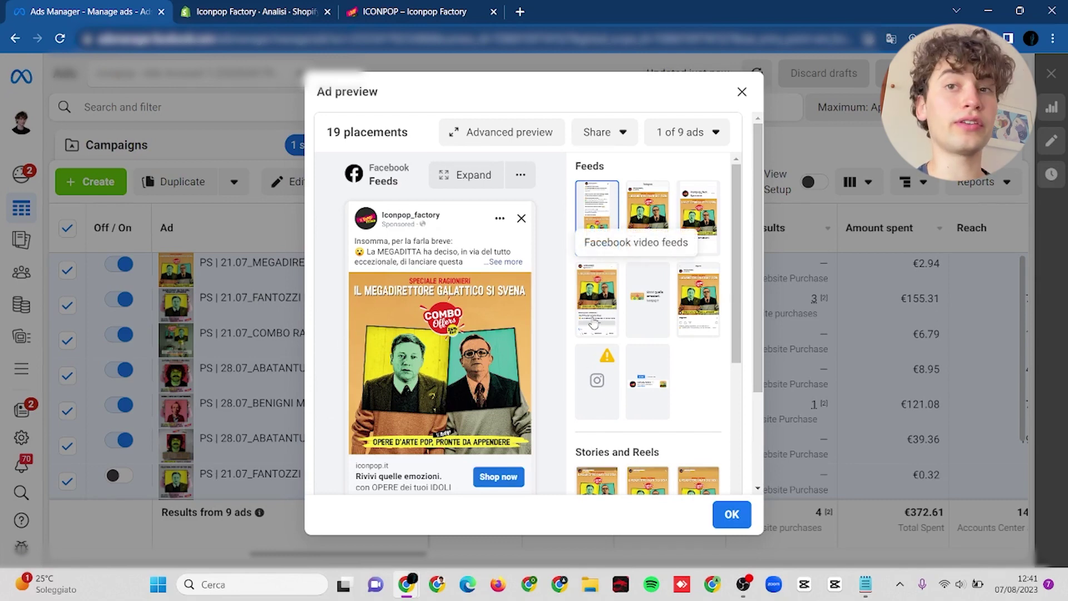
left_click(702, 139)
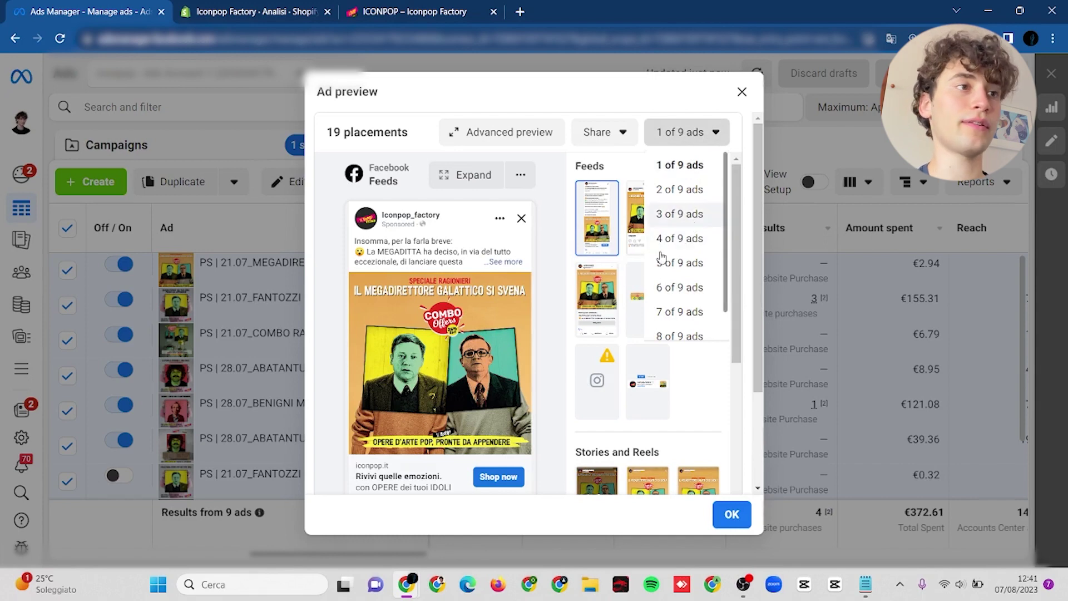
left_click(689, 215)
left_click(688, 132)
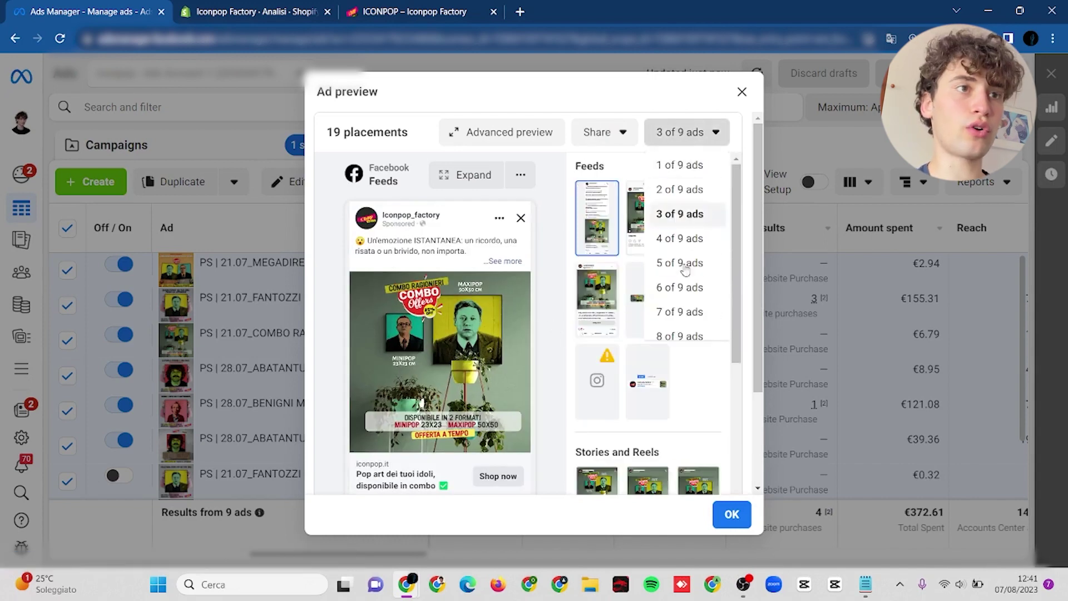
left_click(682, 239)
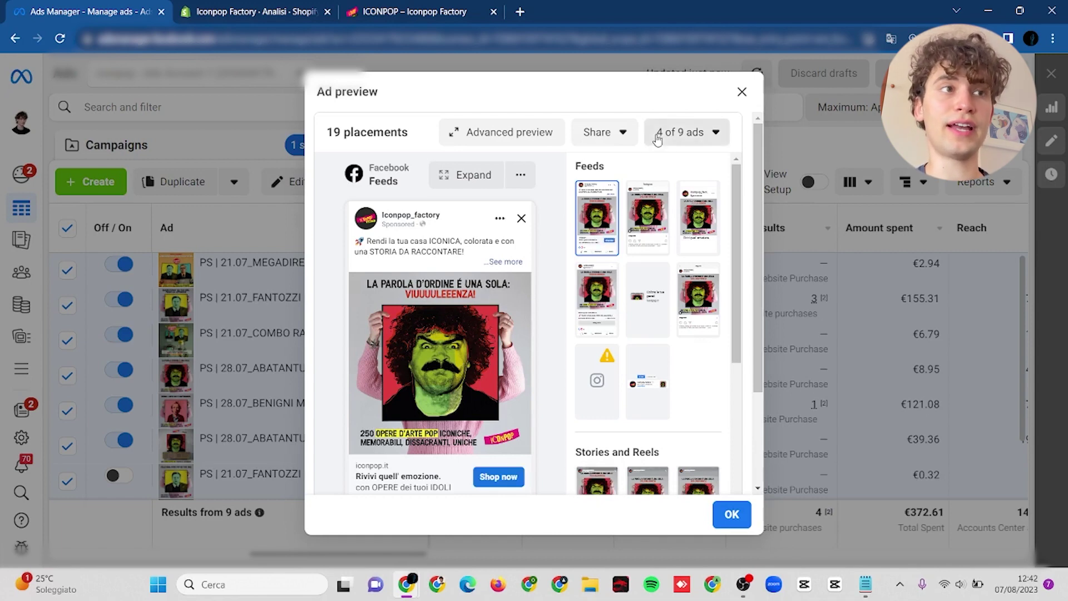
Step: Preview the fifth to eighth ads, from BENIGNI MANO through BENIGNI MURO, and close the preview
left_click(688, 131)
left_click(682, 262)
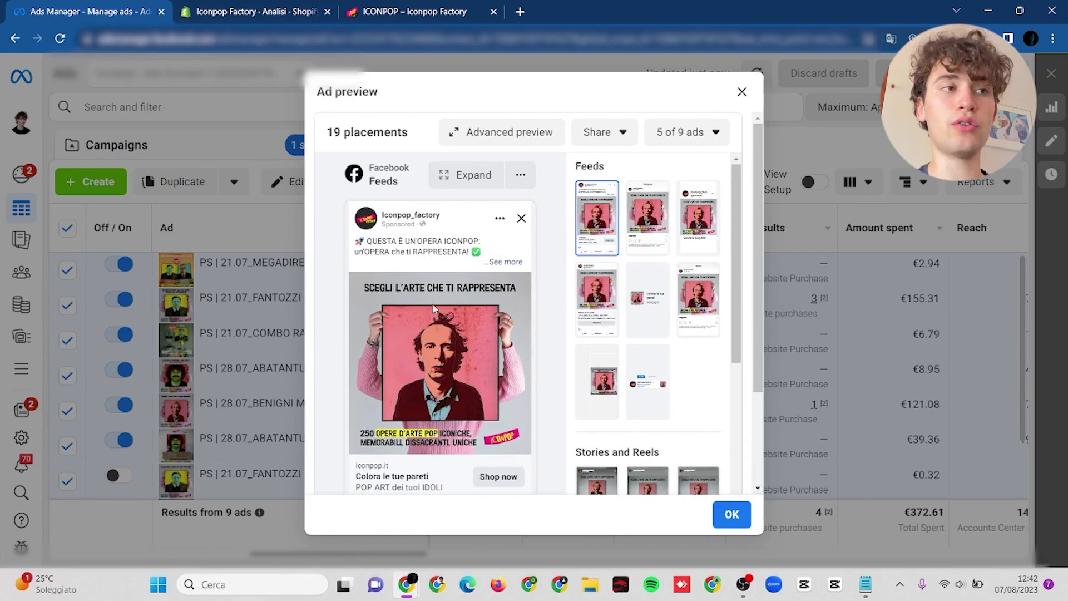
left_click(685, 132)
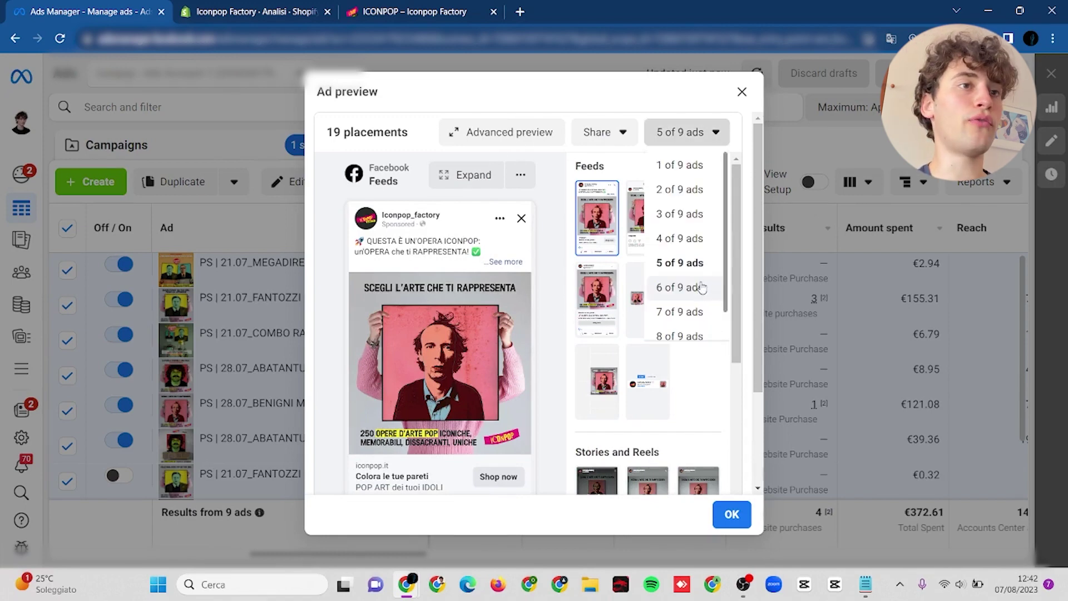
left_click(702, 288)
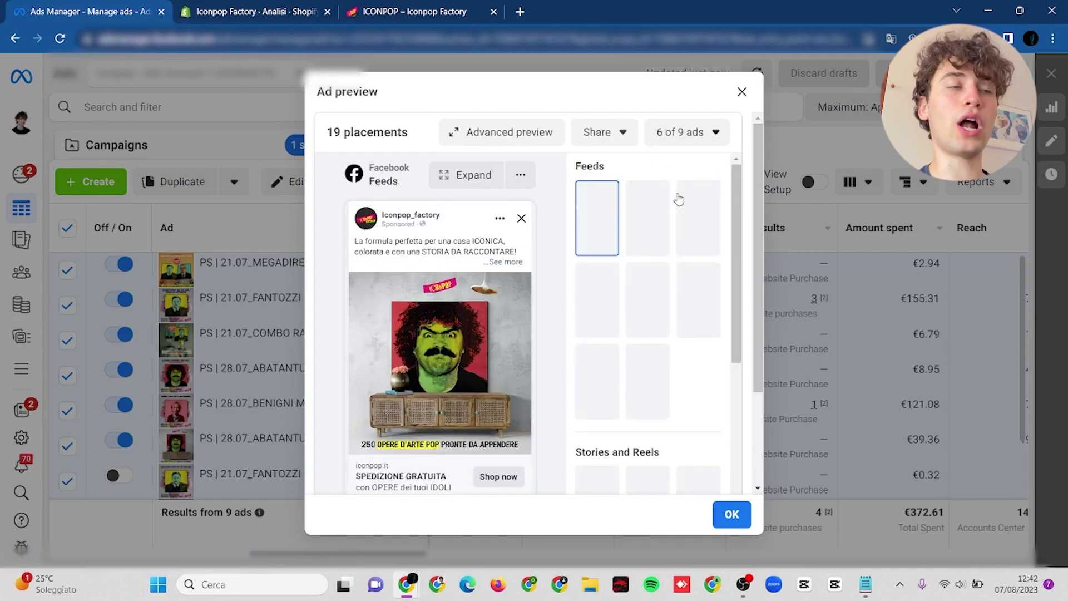
left_click(684, 134)
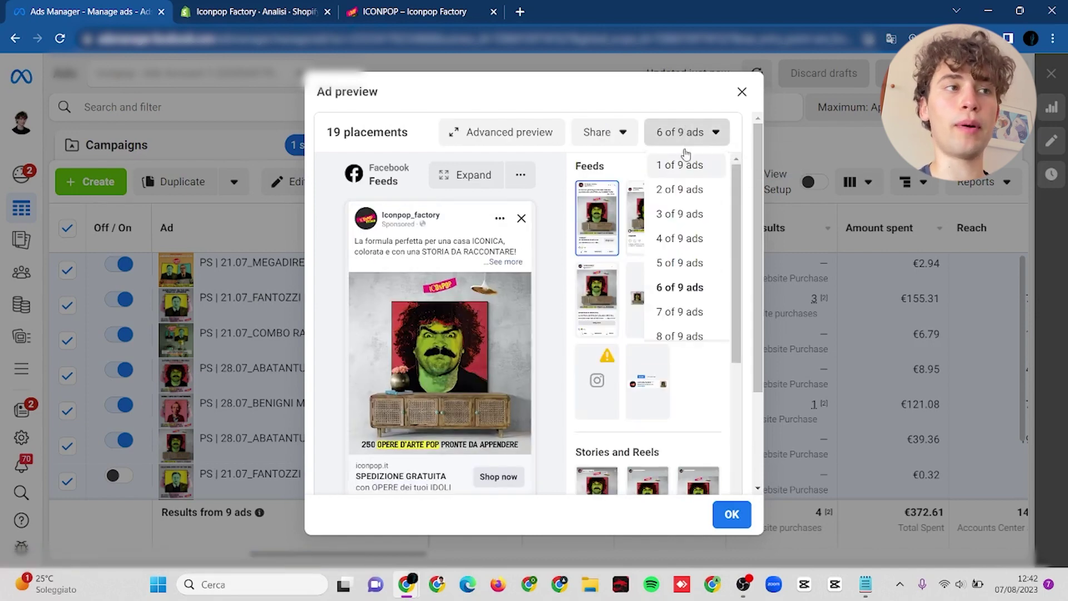
scroll(685, 272, "down", 1)
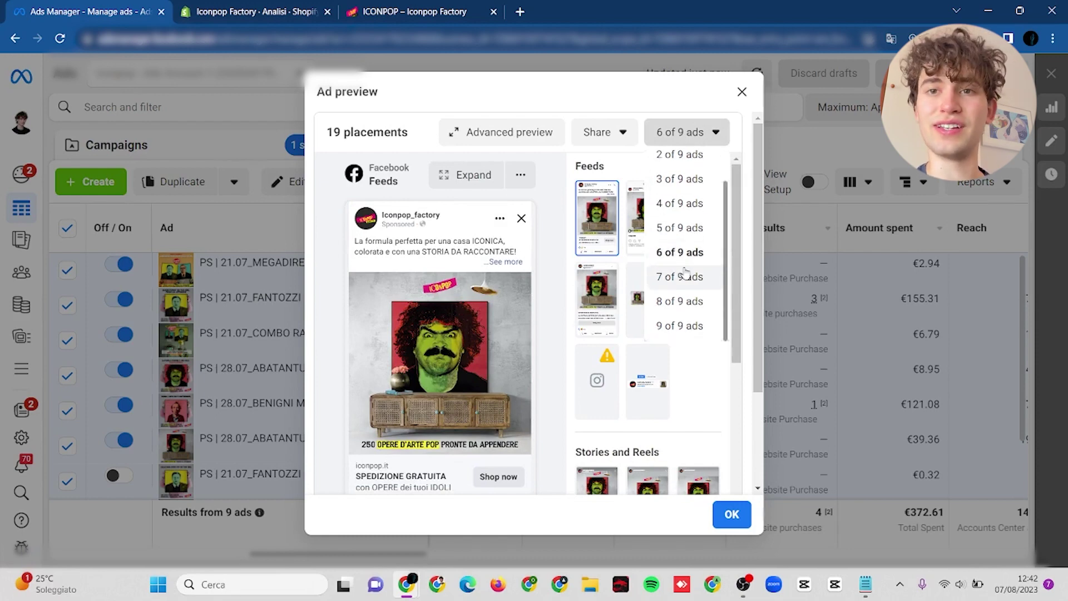
left_click(686, 276)
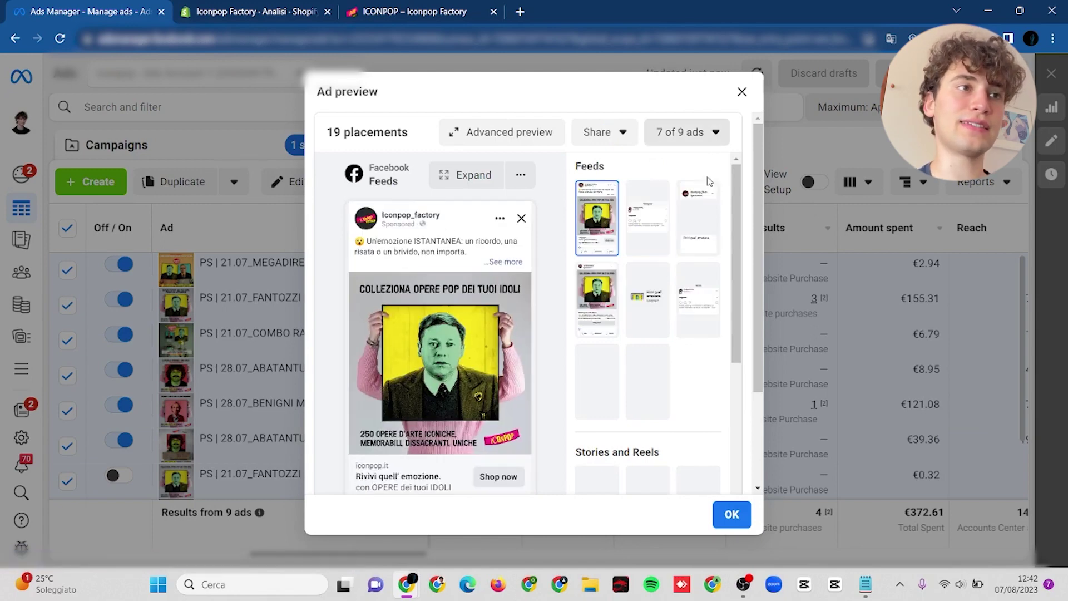
left_click(687, 132)
left_click(663, 238)
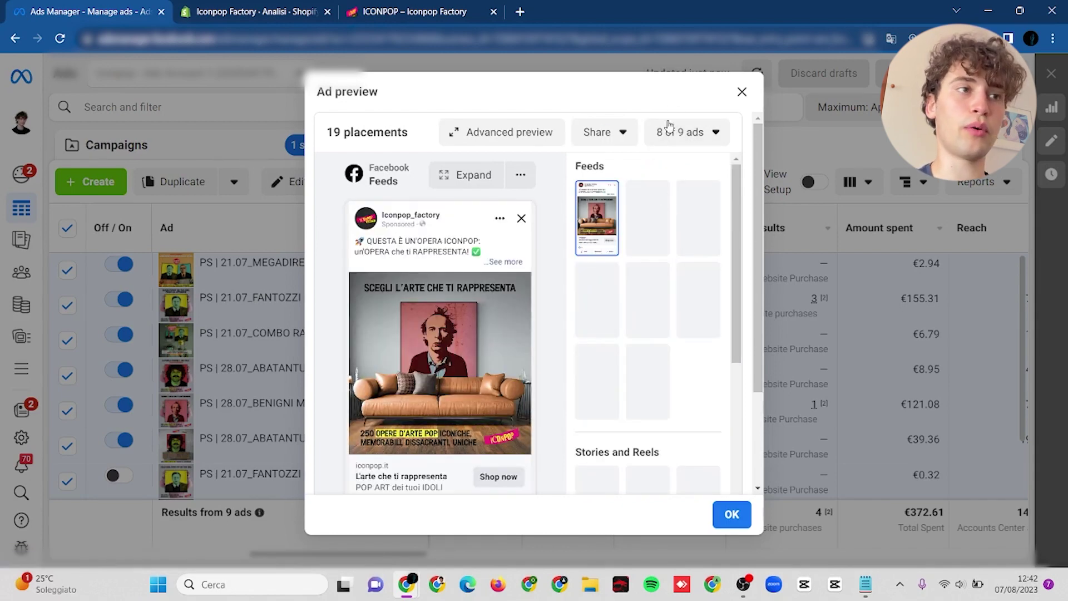
left_click(768, 309)
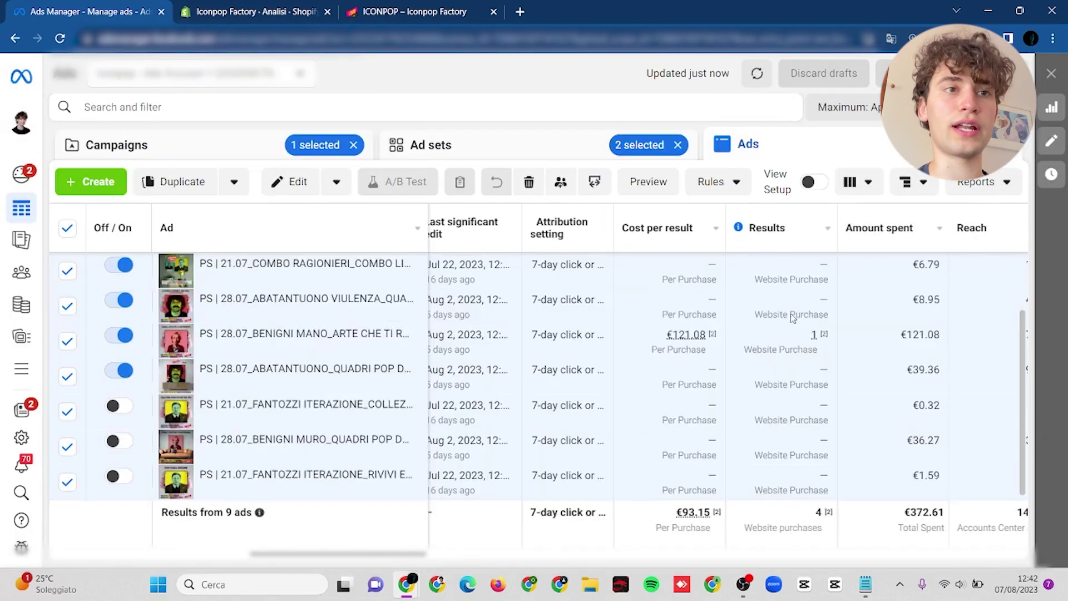
Step: Check the conversion breakdown of the 21.07_FANTOZZI ITERAZIONE_QUADRI ad, view the store's Shopify analytics and return to Ads Manager
mouse_move(821, 304)
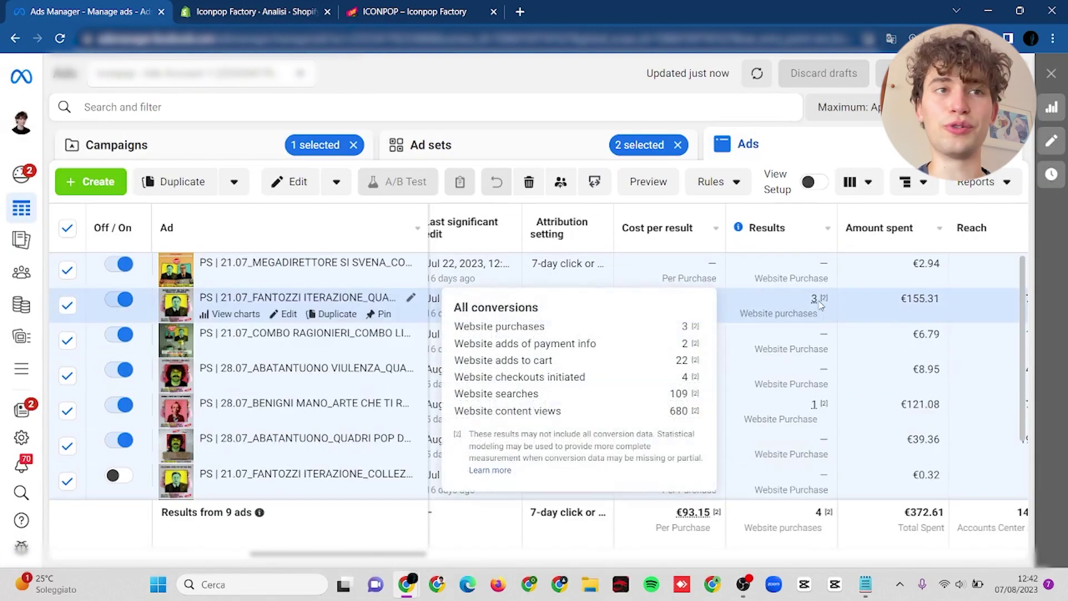
scroll(829, 356, "down", 2)
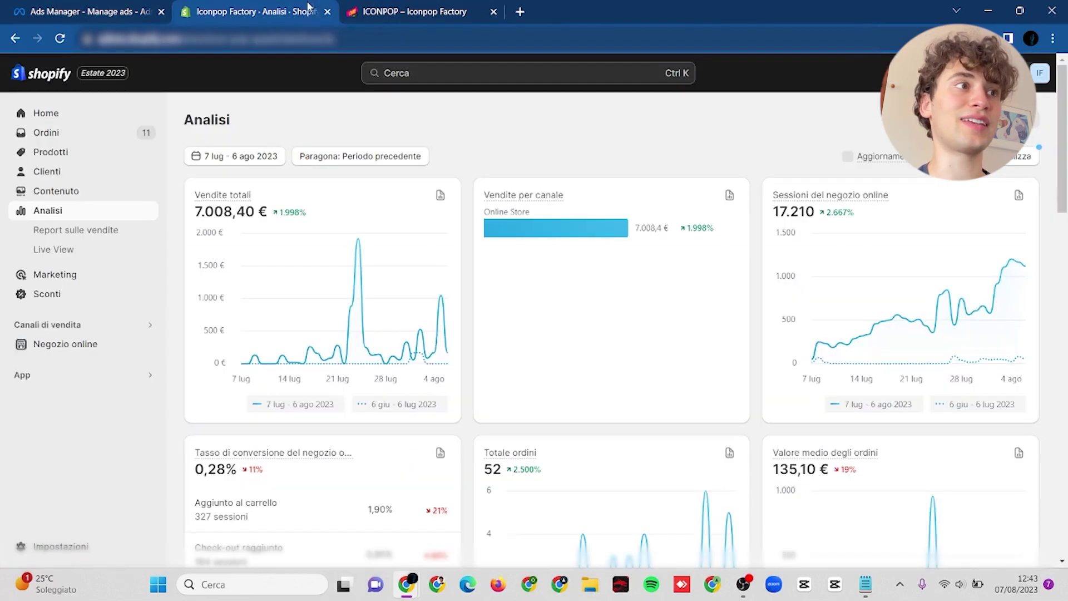
left_click(301, 12)
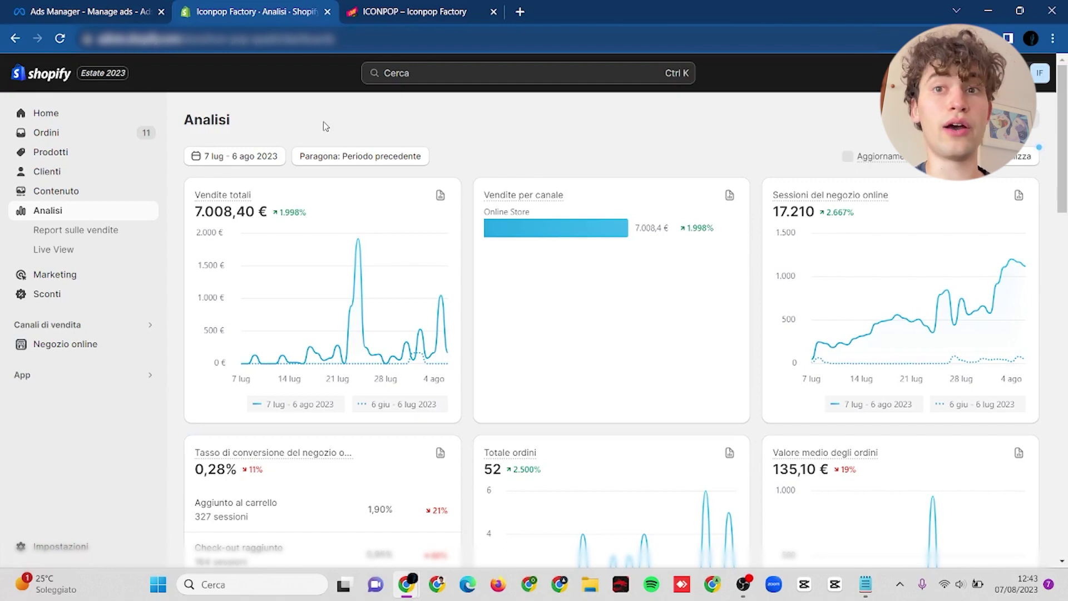
key("ctrl+shift+Tab")
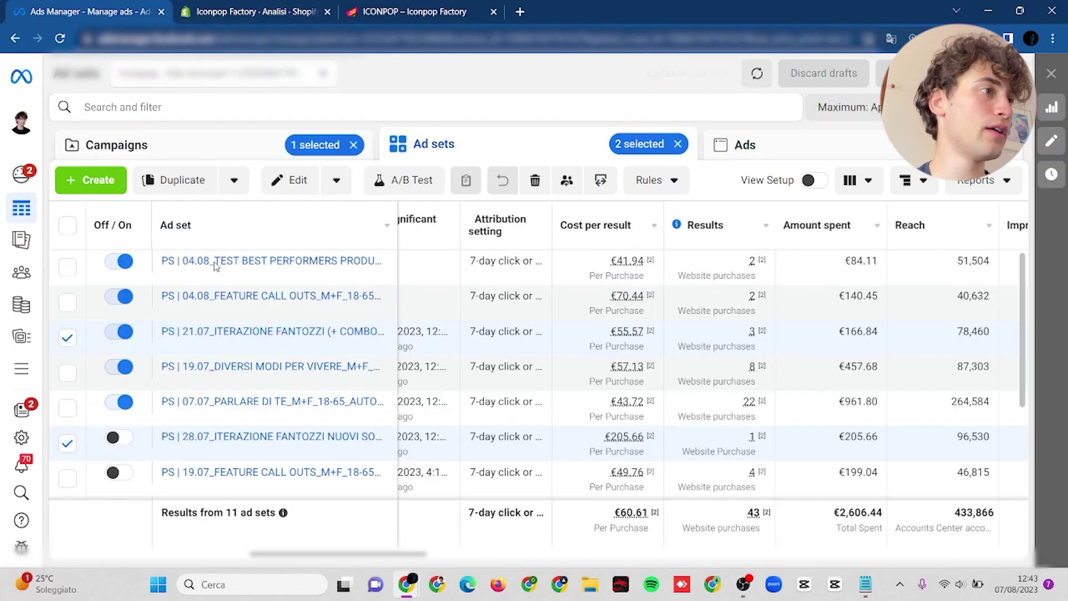
Step: Select only the 19.07_DIVERSI MODI PER VIVERE ad set and list its ads
left_click(67, 224)
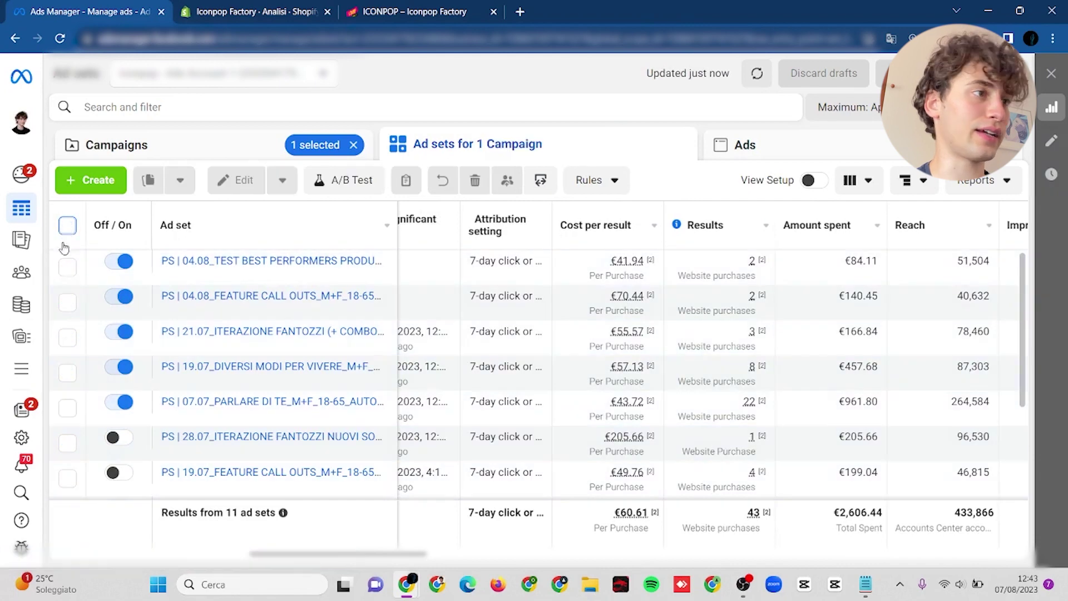
left_click(64, 377)
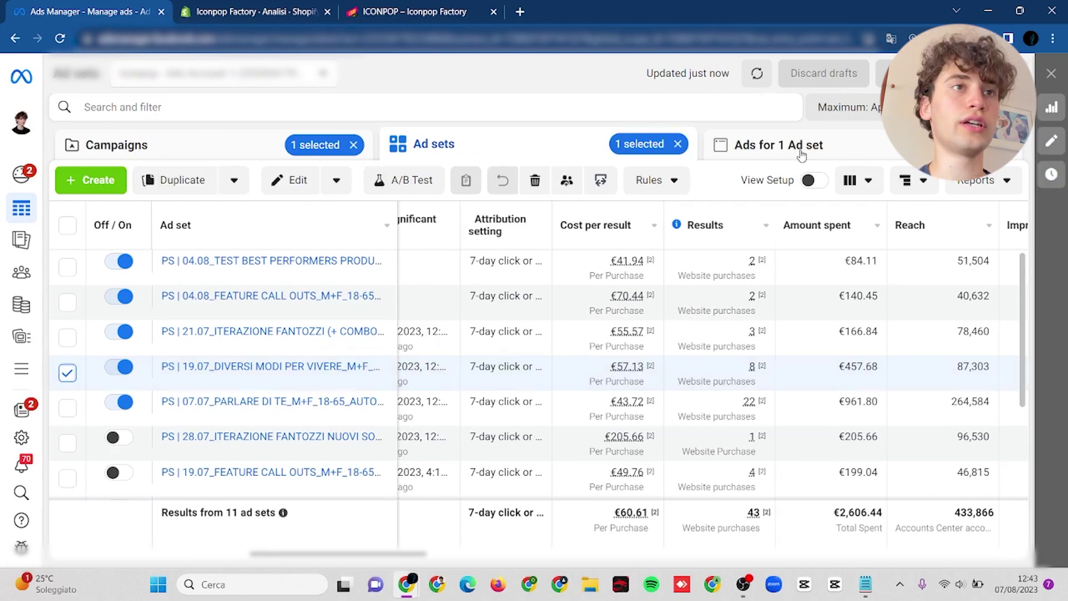
left_click(744, 143)
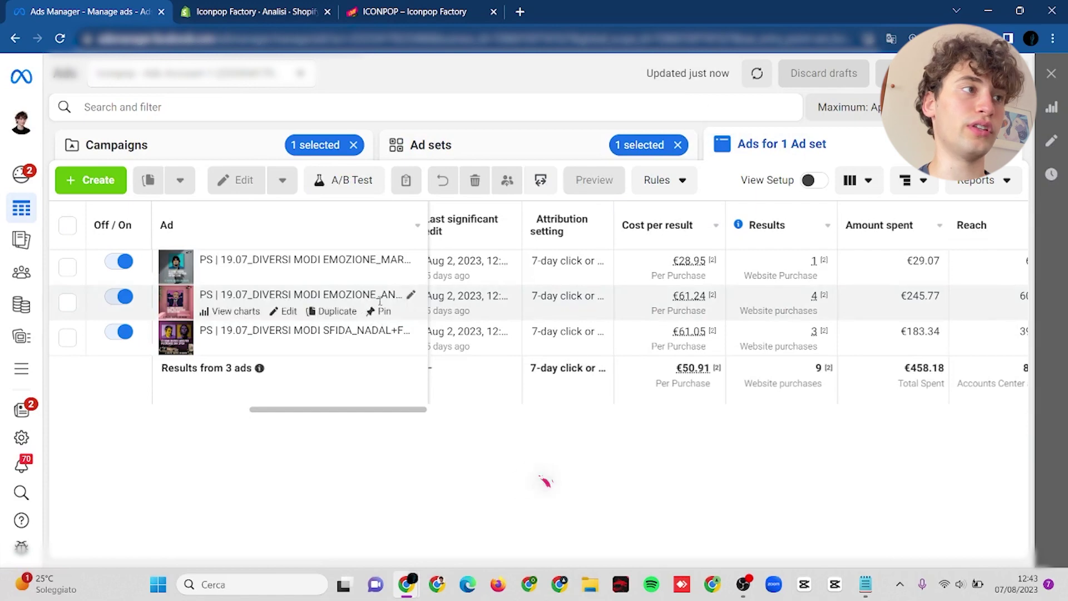
Step: Select all three 19.07_DIVERSI MODI ads and preview the SFIDA_NADAL and EMOZIONE_MAR creatives
left_click(67, 224)
left_click(646, 181)
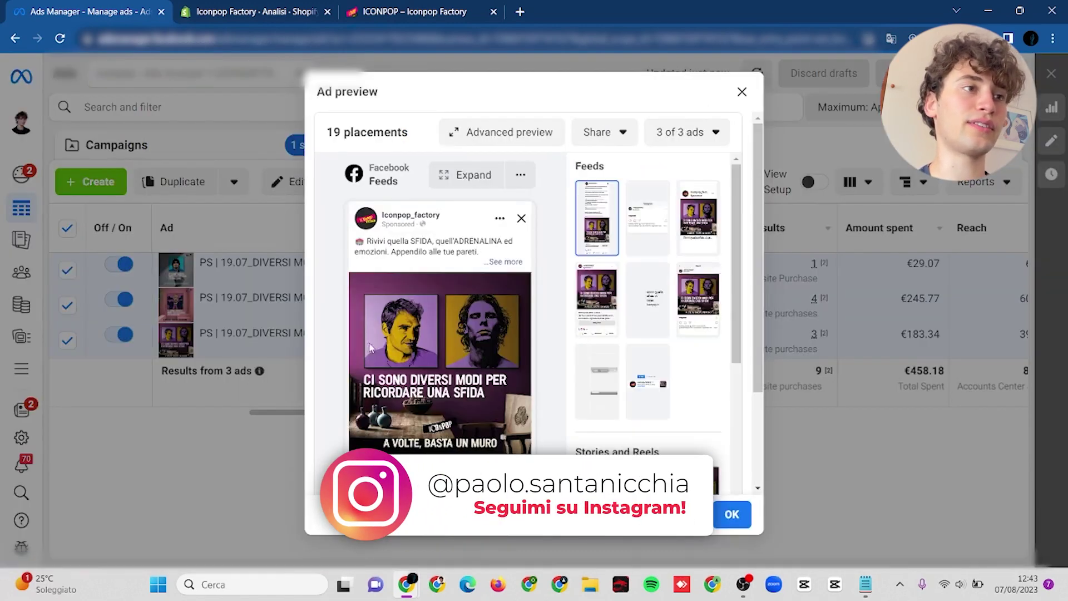
scroll(574, 349, "down", 1)
left_click(671, 134)
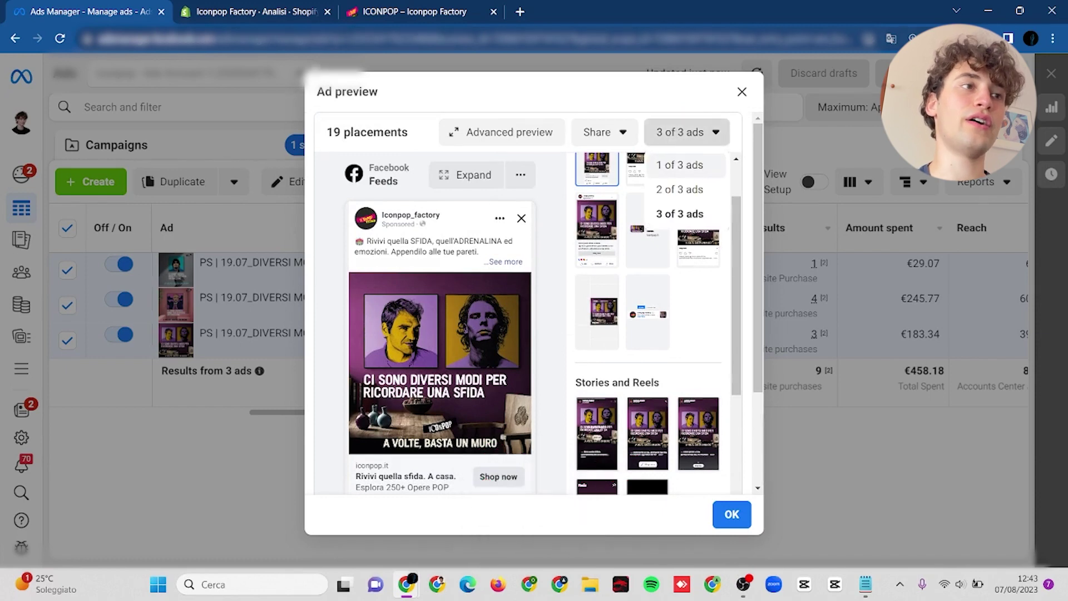
left_click(686, 167)
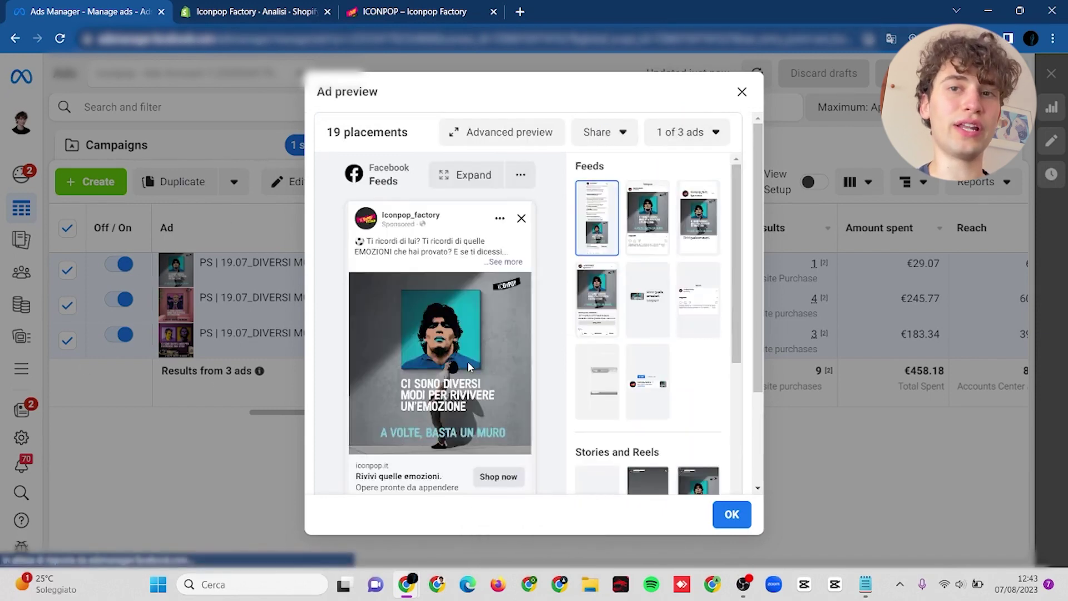
double_click(629, 128)
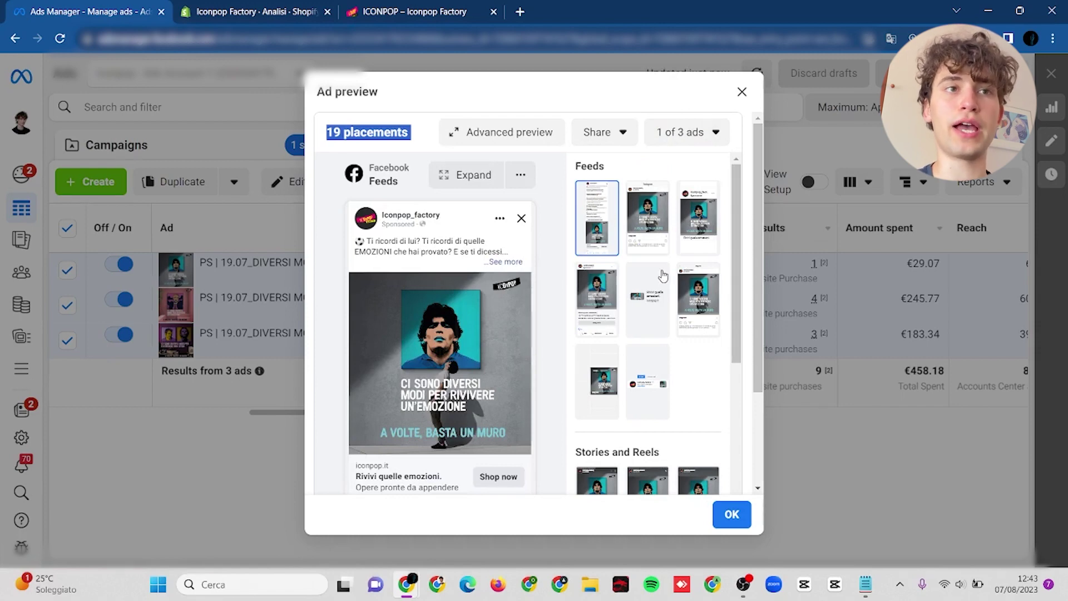
Step: Preview the second ad, DIVERSI MODI EMOZIONE_ANNI, including its reactions and comments, and close the preview
left_click(720, 142)
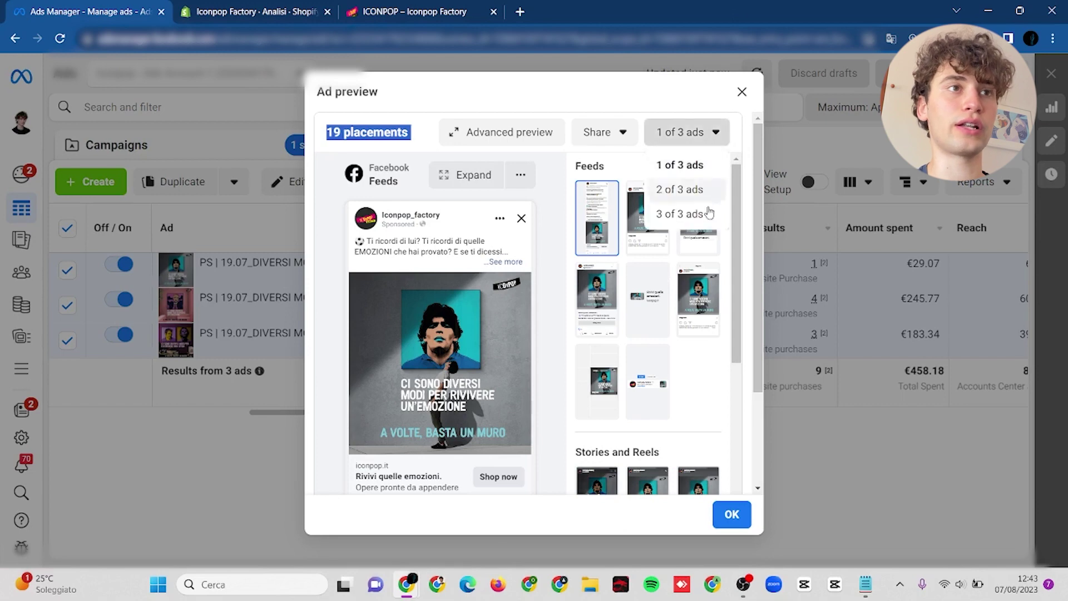
left_click(690, 190)
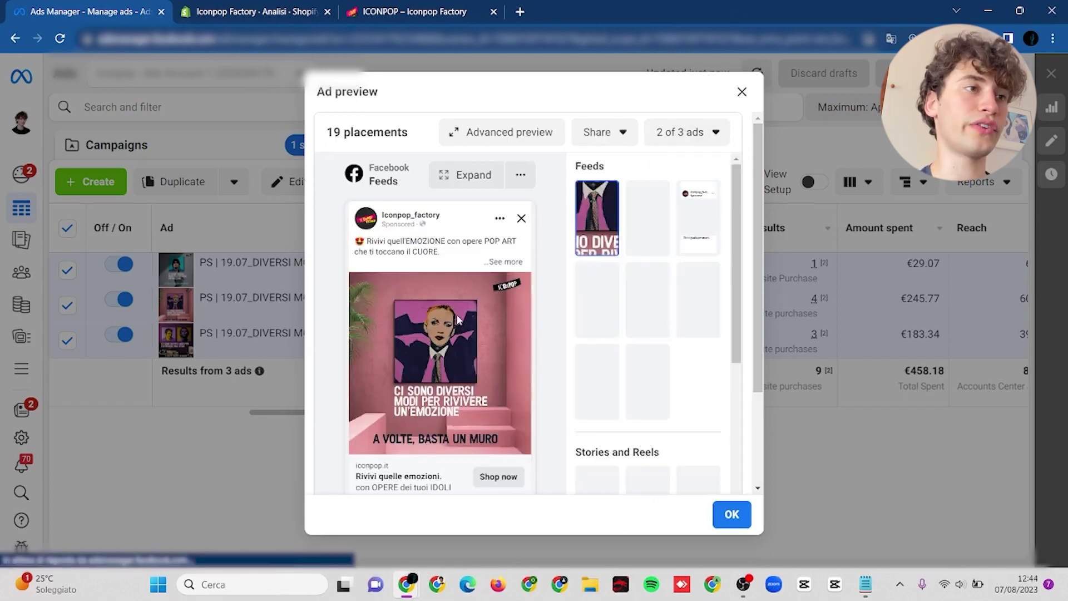
scroll(460, 321, "down", 2)
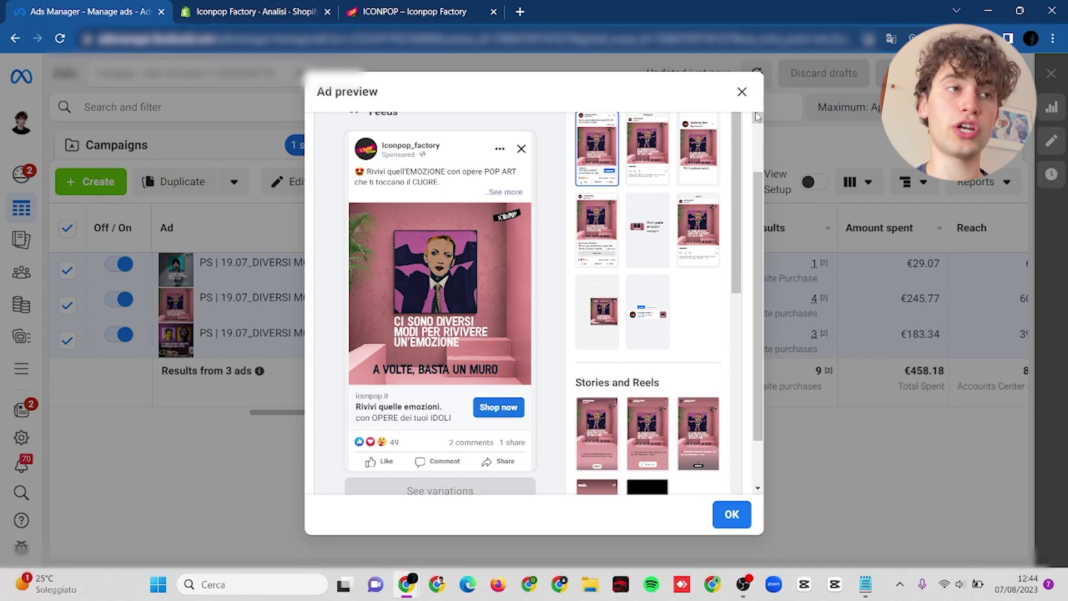
left_click(741, 91)
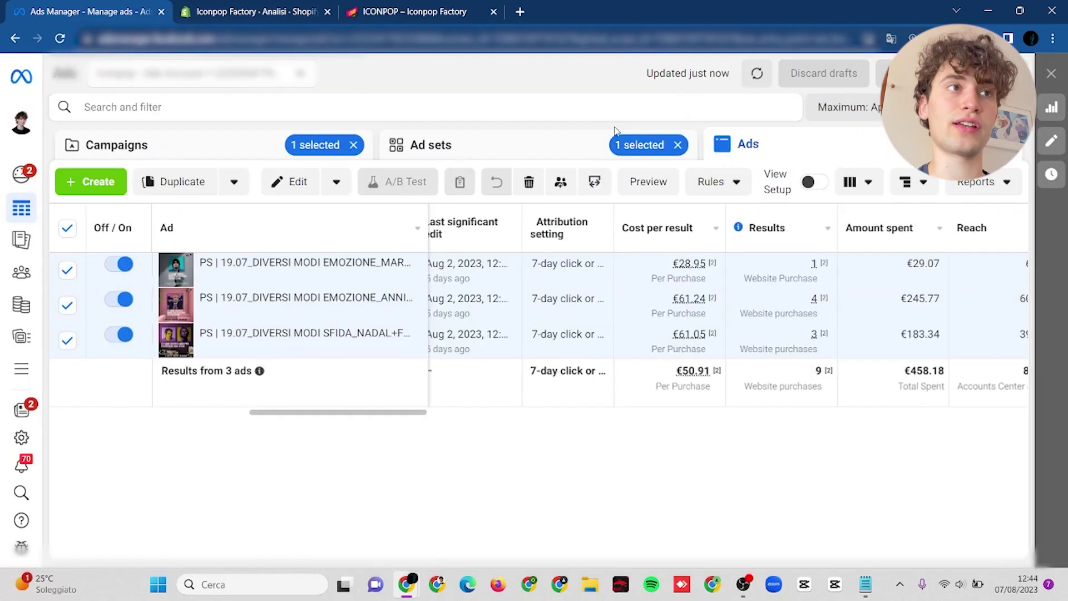
Step: Select only the 21.07_ITERAZIONE FANTOZZI ad set, look at its ads and return to the campaign's ad sets
left_click(580, 146)
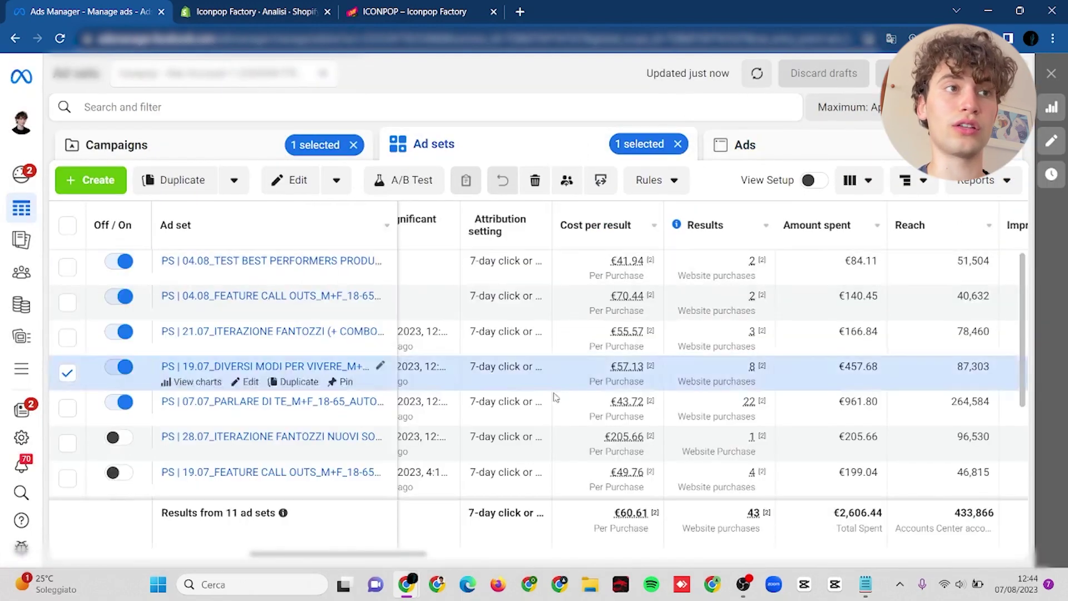
left_click(67, 373)
left_click(67, 338)
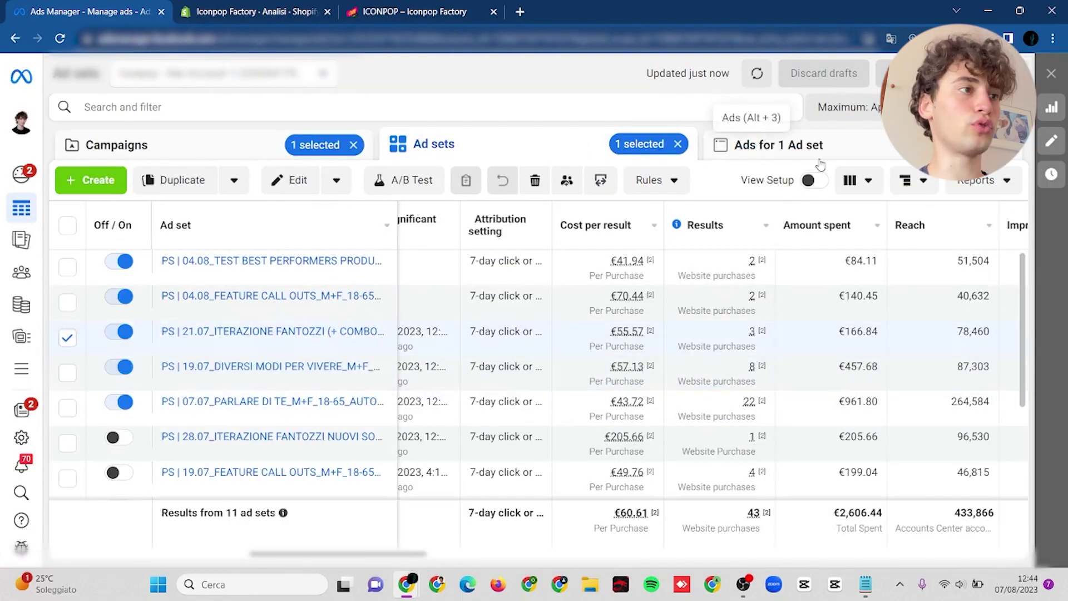
left_click(746, 144)
left_click(584, 150)
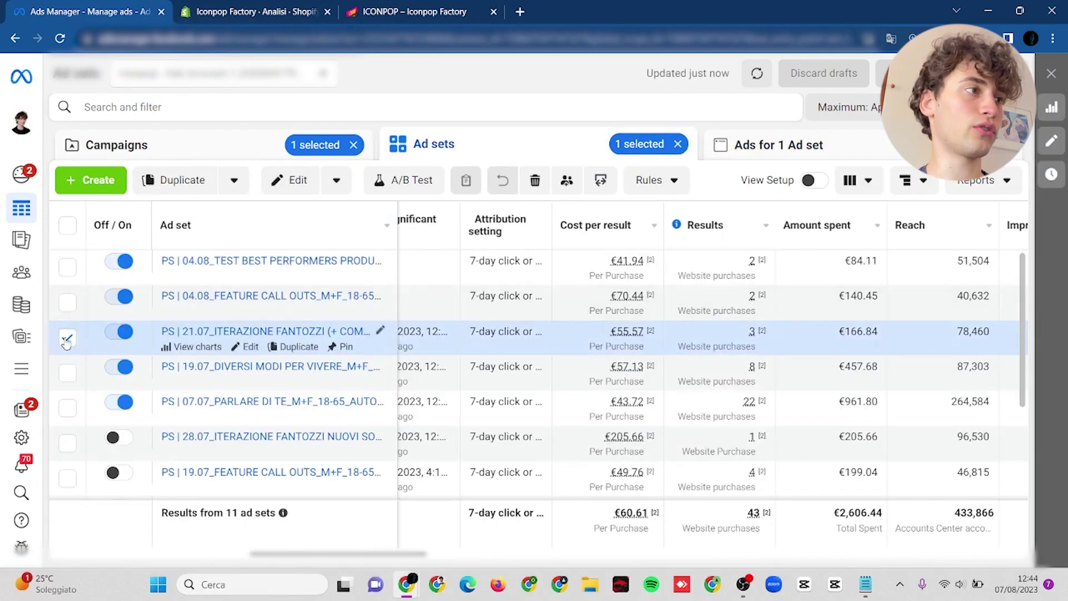
Step: Select only the 04.08_FEATURE CALL OUTS ad set, review its ads and return to the campaign's ad sets
left_click(67, 337)
left_click(68, 302)
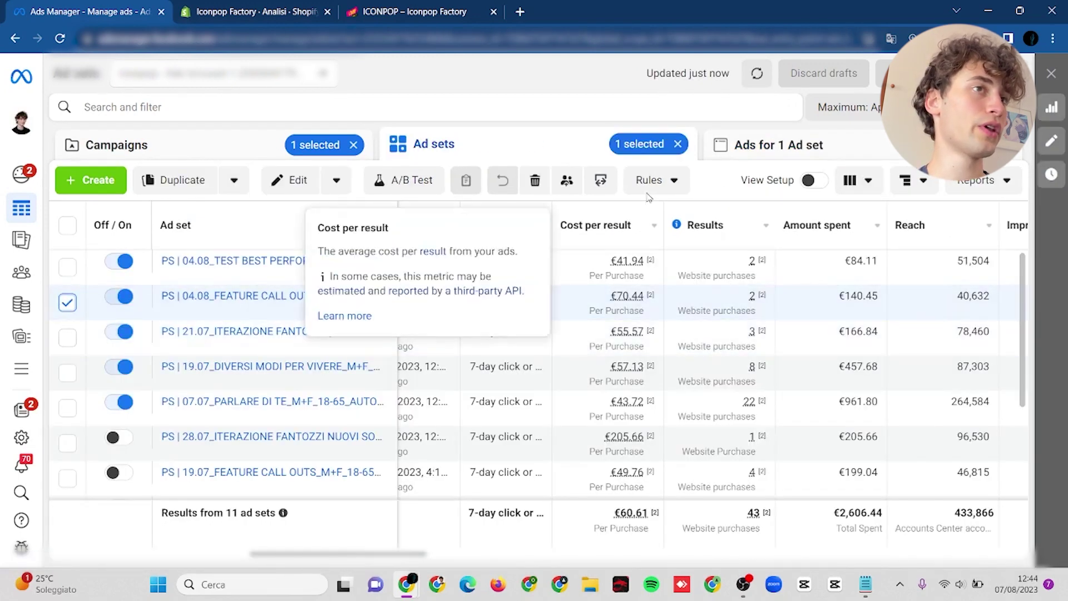
left_click(751, 145)
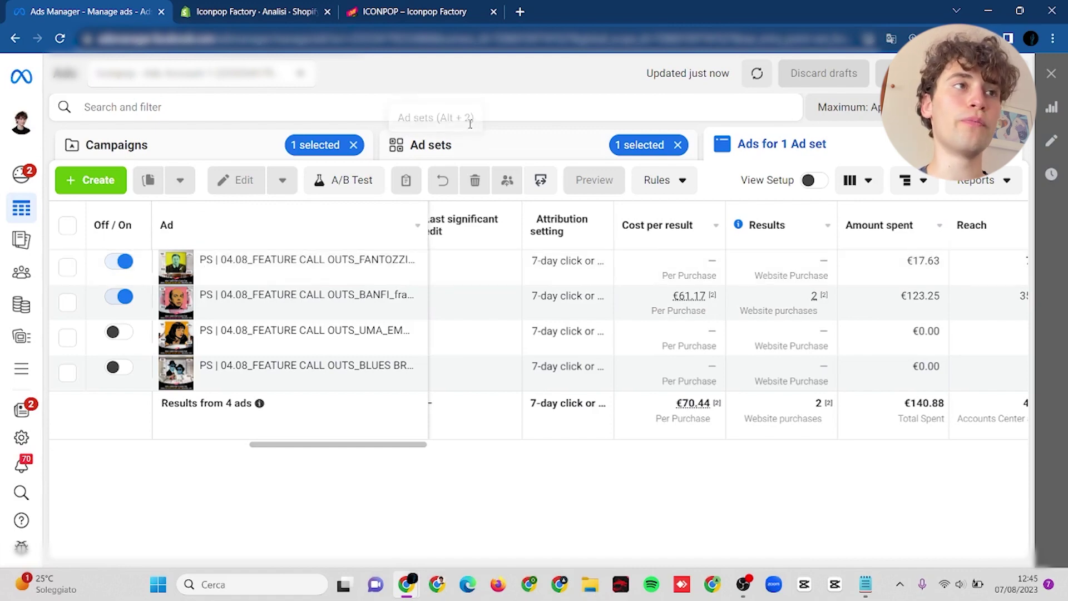
left_click(431, 143)
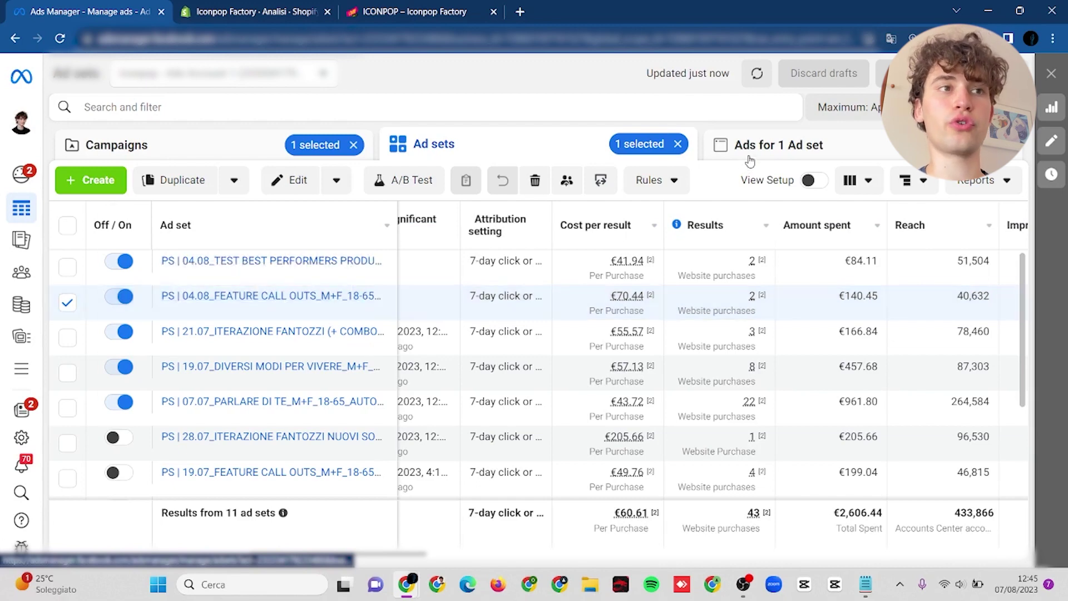
left_click(750, 161)
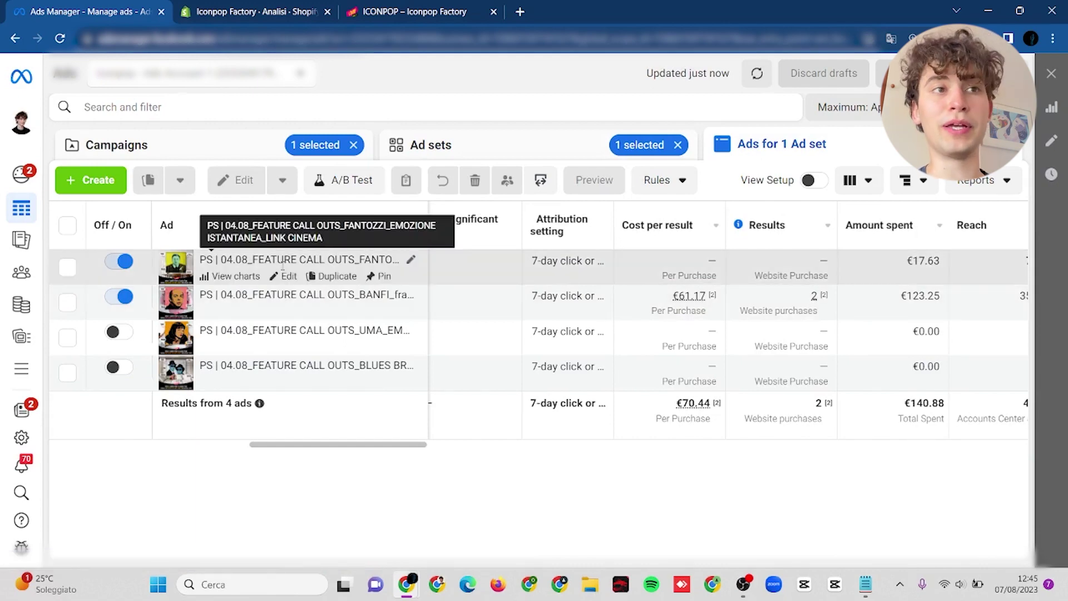
left_click(541, 145)
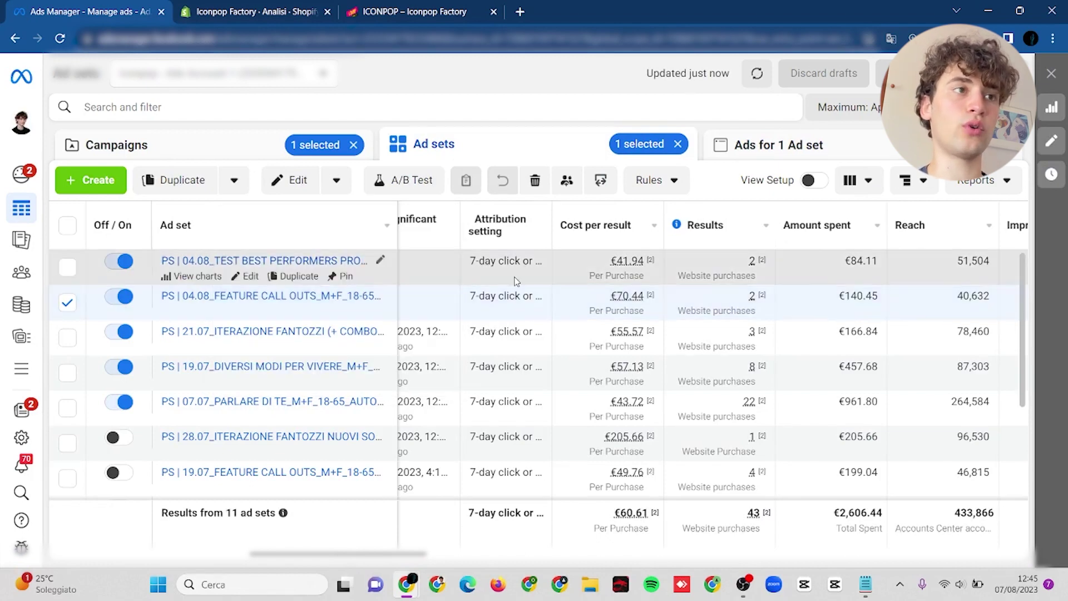
Step: Select only the 04.08_TEST BEST PERFORMERS ad set, look at its ads and check the ad set budgets
left_click(516, 282)
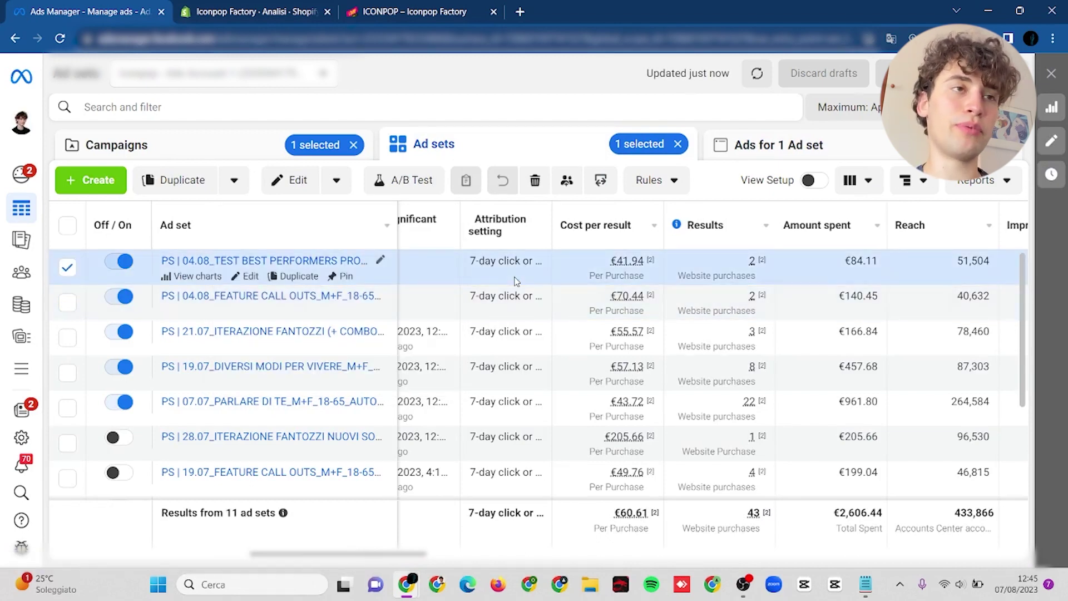
left_click(708, 146)
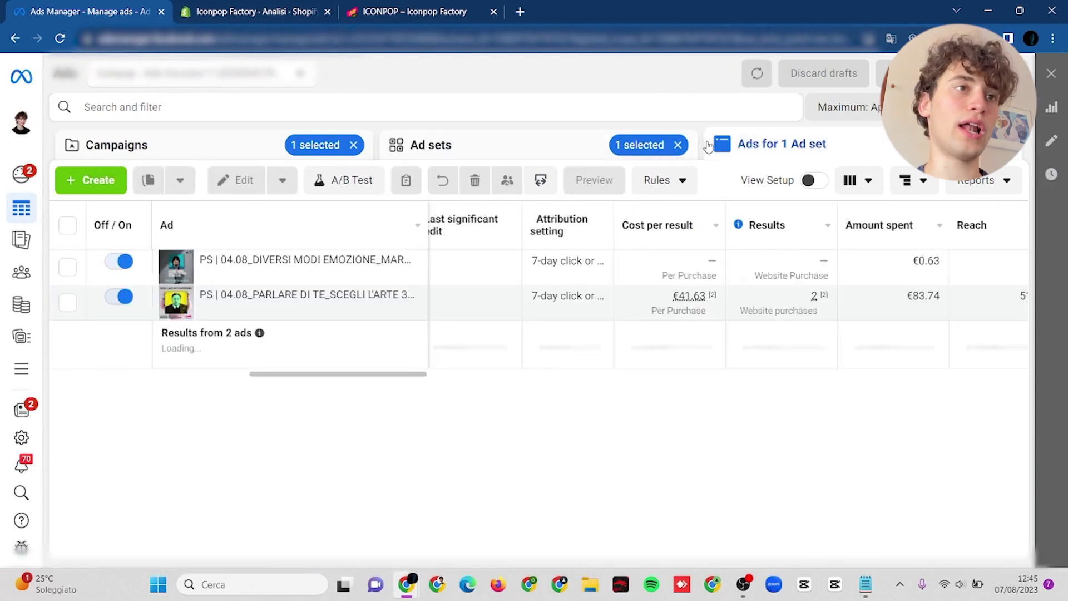
left_click(557, 146)
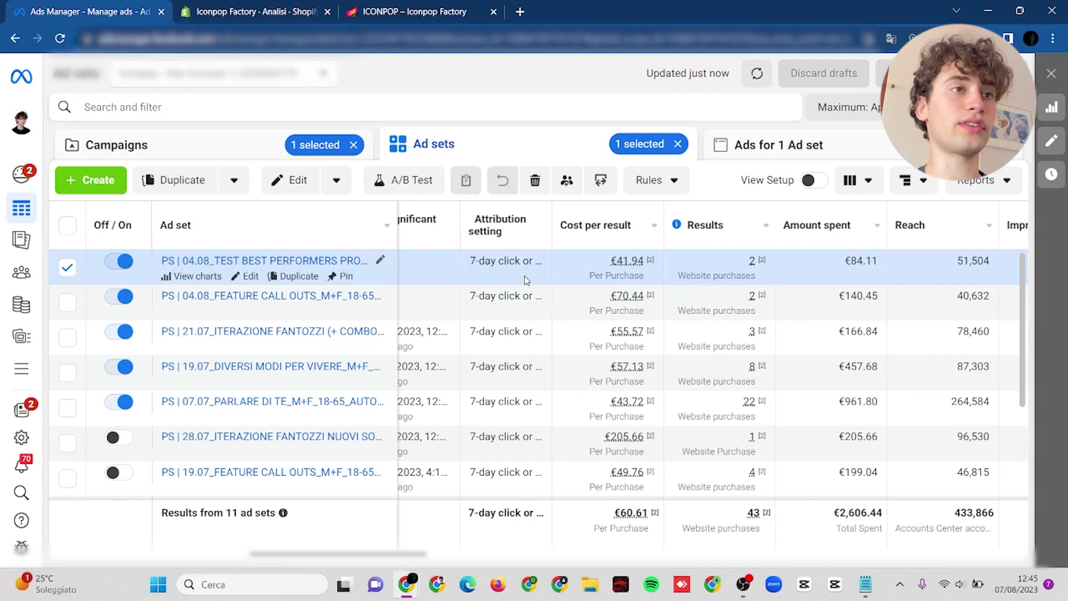
scroll(468, 272, "left", 2)
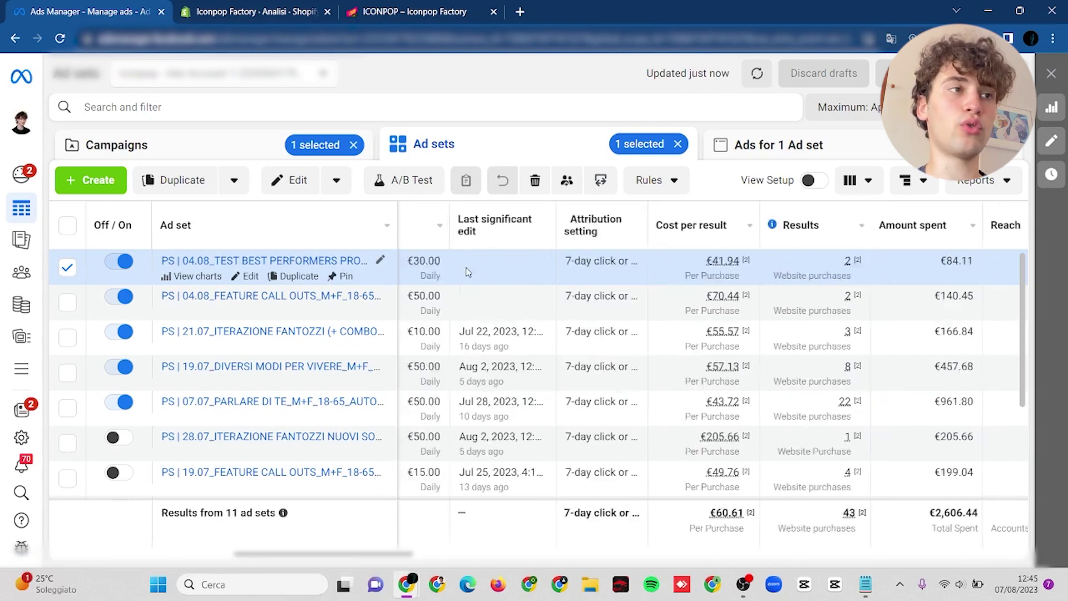
scroll(468, 272, "left", 4)
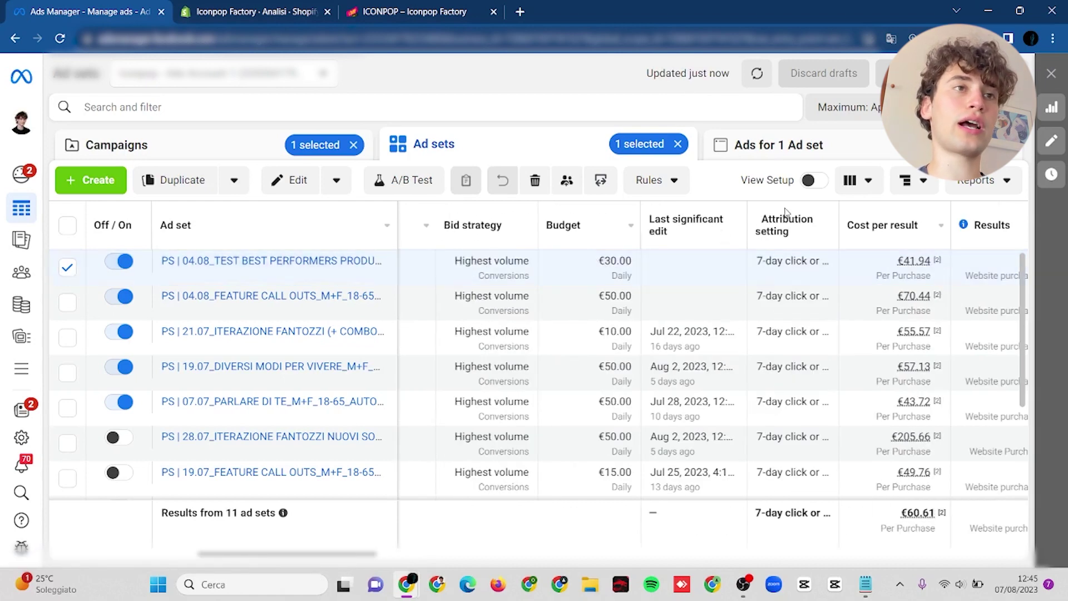
Step: Compare budget, cost per result and results of the two TEST BEST PERFORMERS ads, and return to the ad sets
left_click(763, 149)
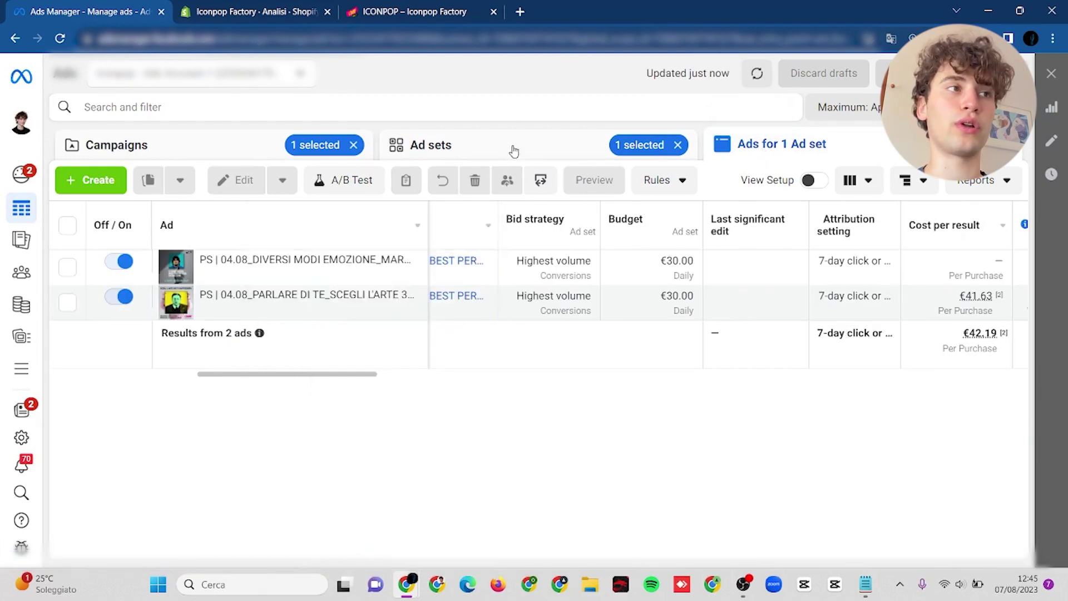
mouse_move(320, 274)
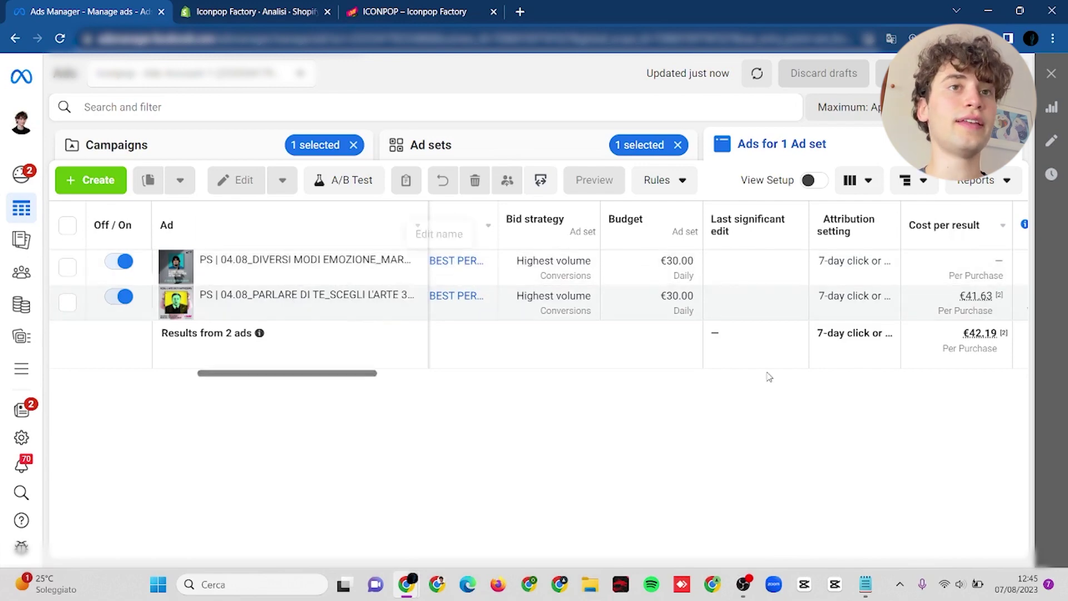
scroll(769, 378, "right", 3)
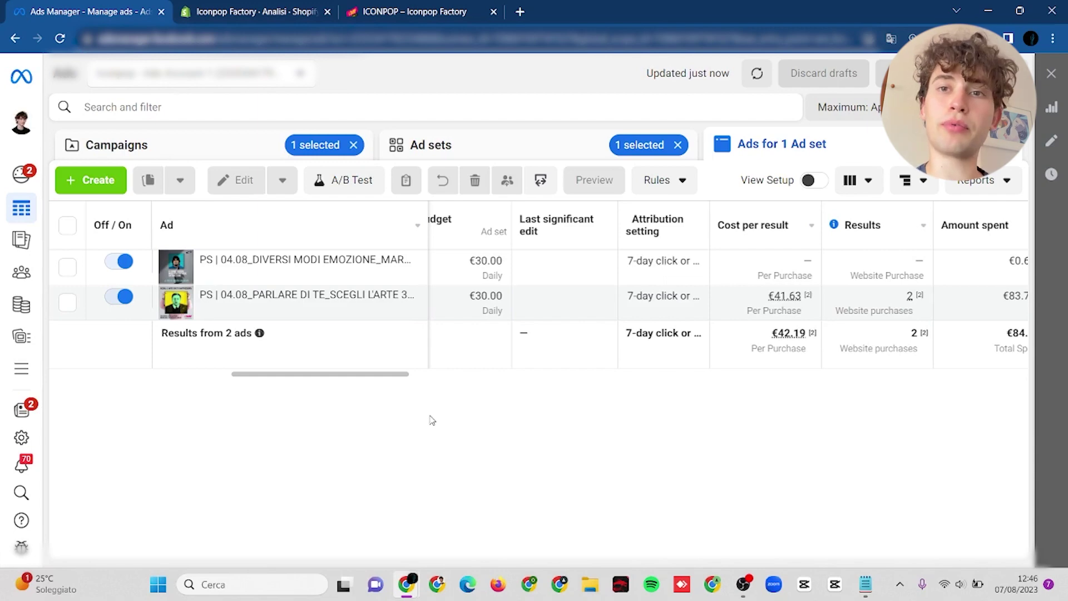
left_click(487, 156)
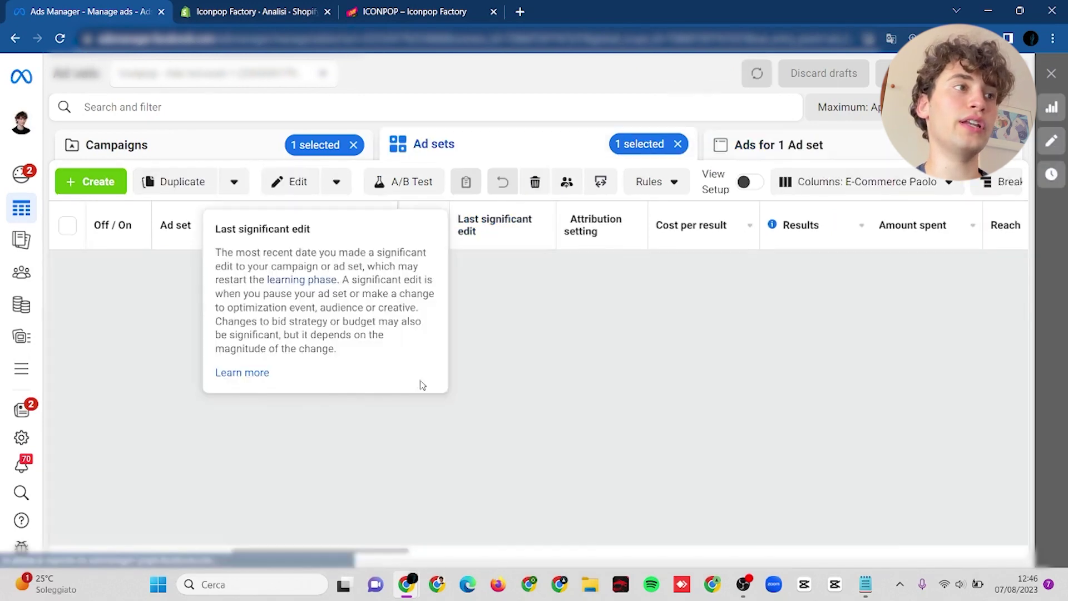
Step: Look through all the campaign's ad sets and compare the results of 04.08_FEATURE CALL OUTS with 04.08_TEST BEST PERFORMERS
scroll(306, 479, "down", 2)
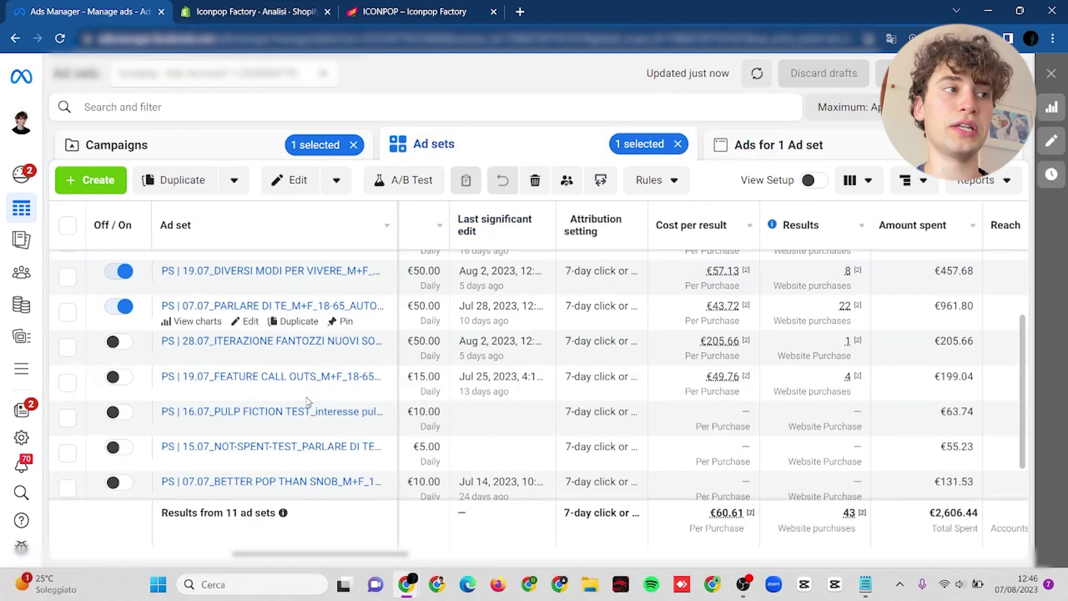
scroll(308, 401, "up", 2)
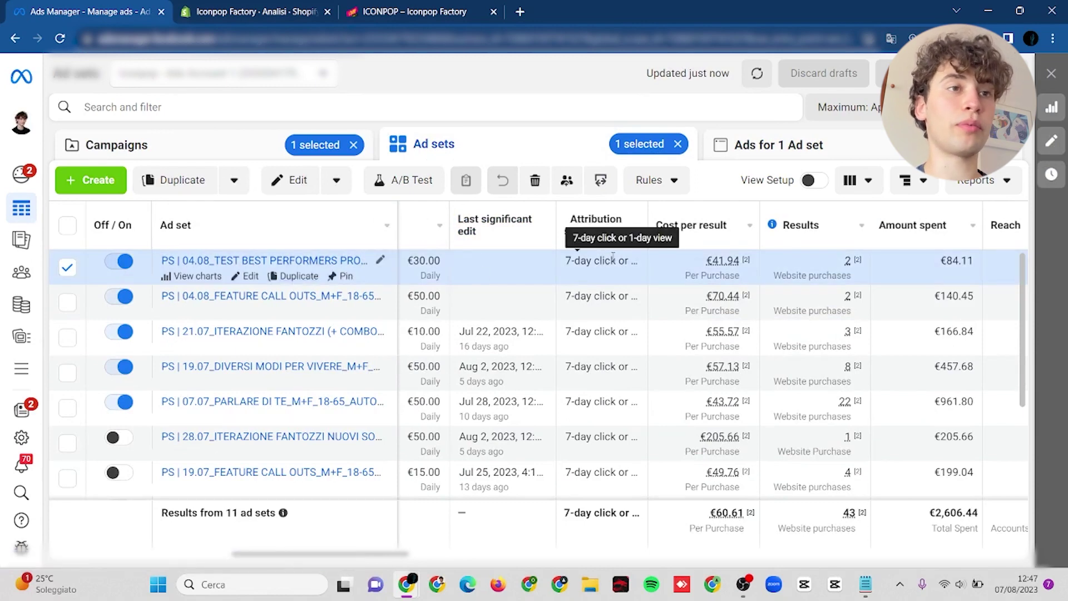
left_click(489, 301)
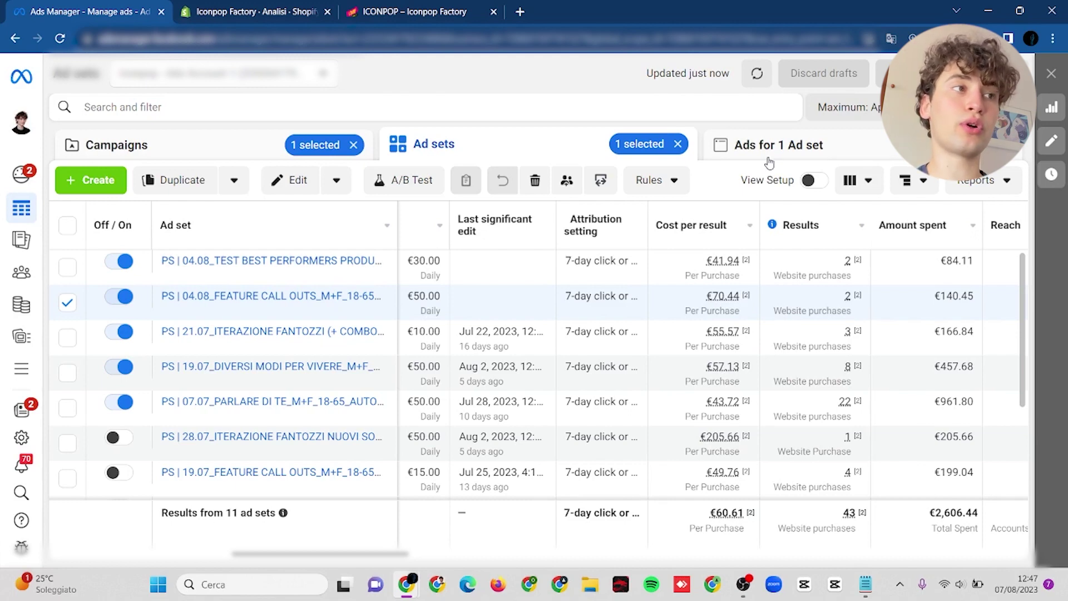
left_click(786, 275)
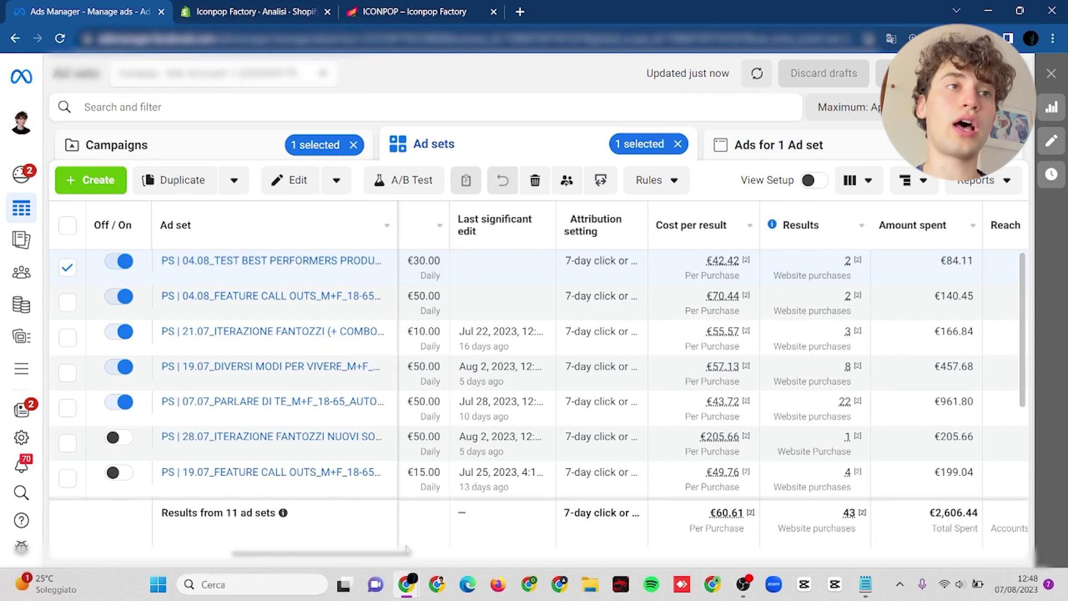
mouse_move(472, 284)
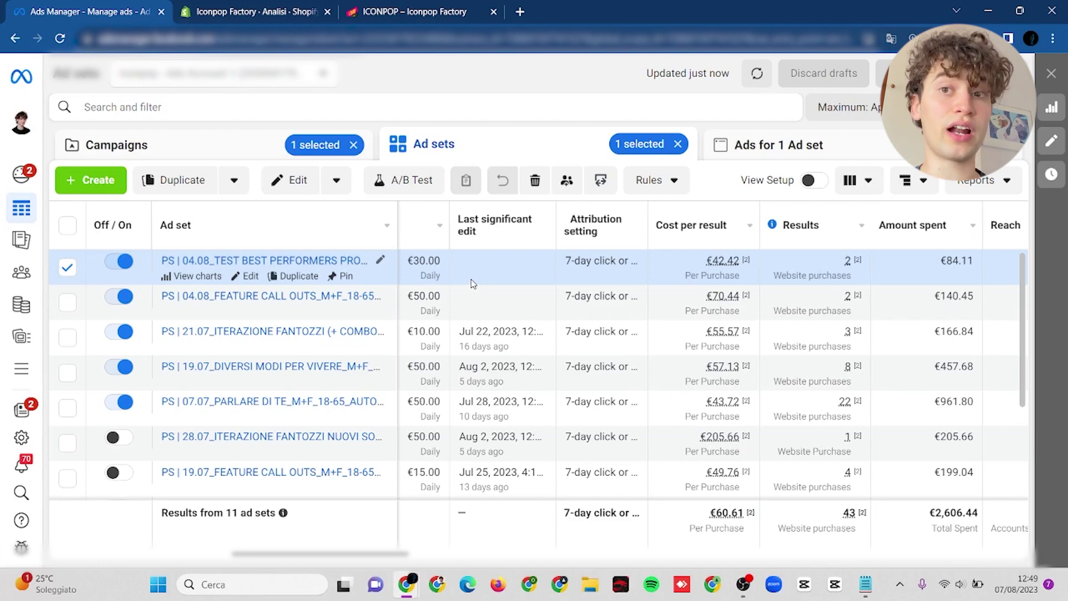
Step: Glance at the total sales in Shopify's analytics, then switch back to Ads Manager and check the reporting date range
left_click(198, 9)
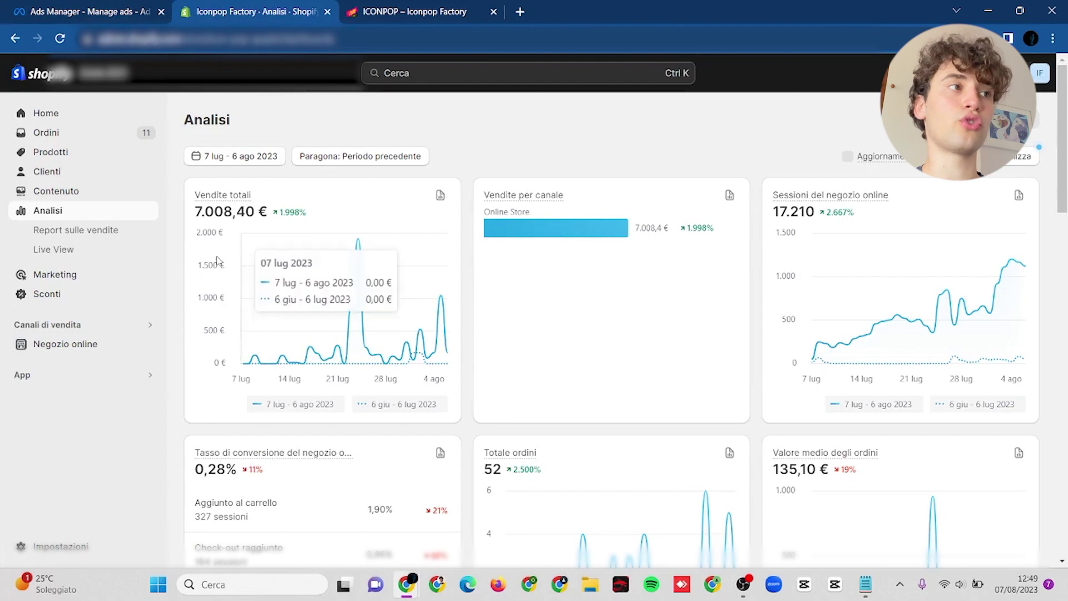
left_click(134, 11)
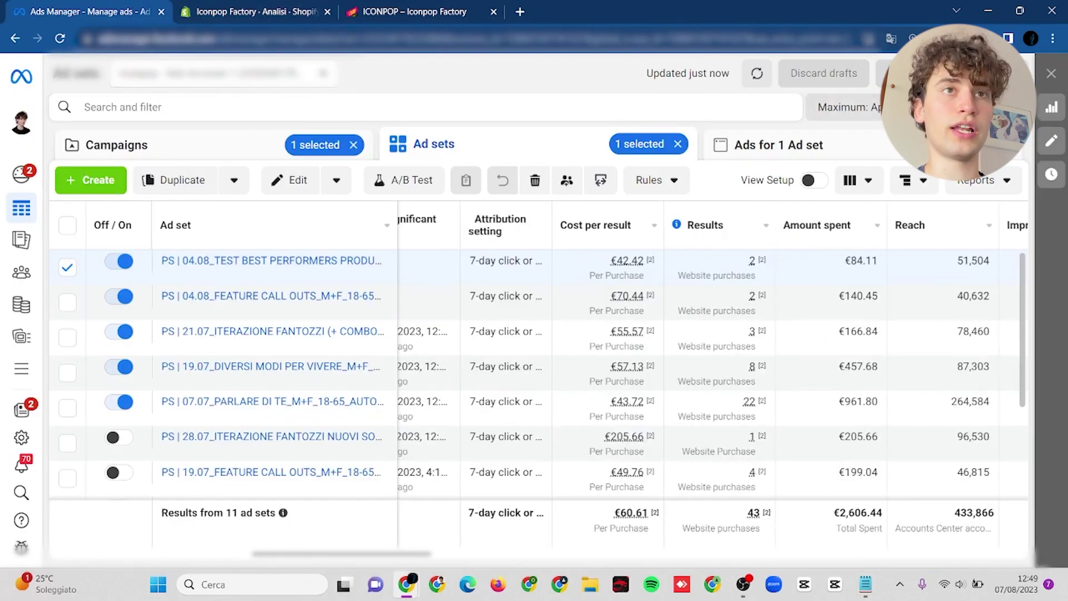
left_click(843, 107)
left_click(843, 107)
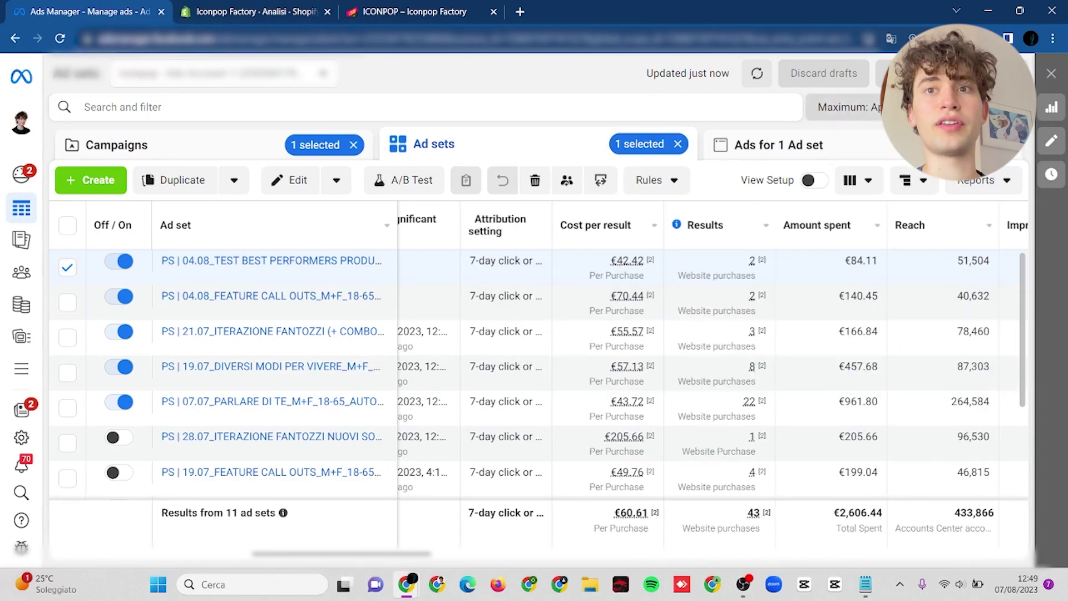
Step: Switch to Shopify's analytics and examine the conversion rate, orders, best-selling products, traffic sources and most popular landing pages
left_click(251, 11)
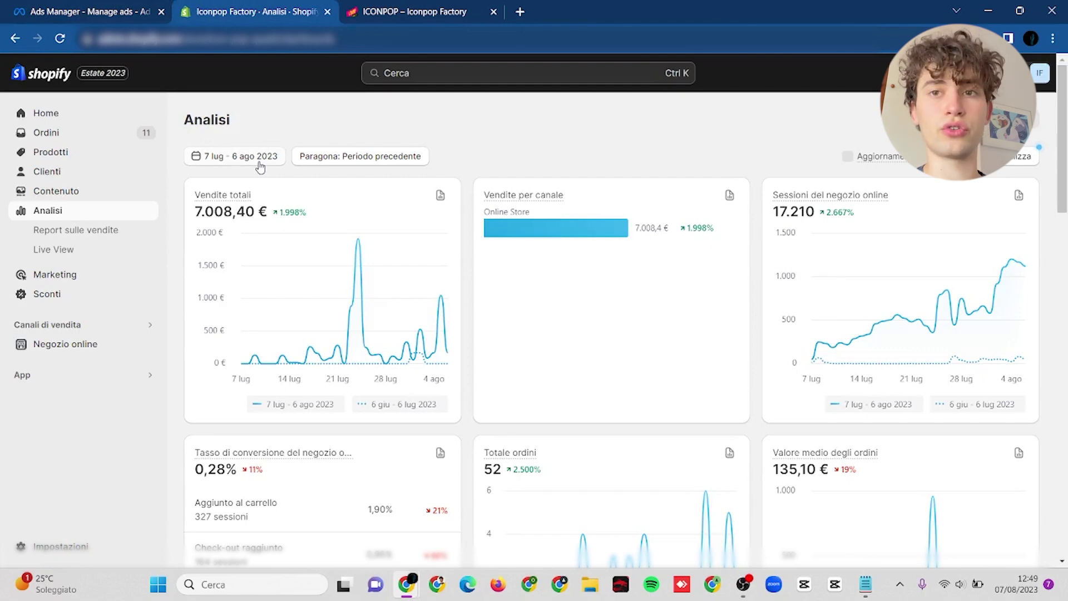
scroll(491, 239, "down", 5)
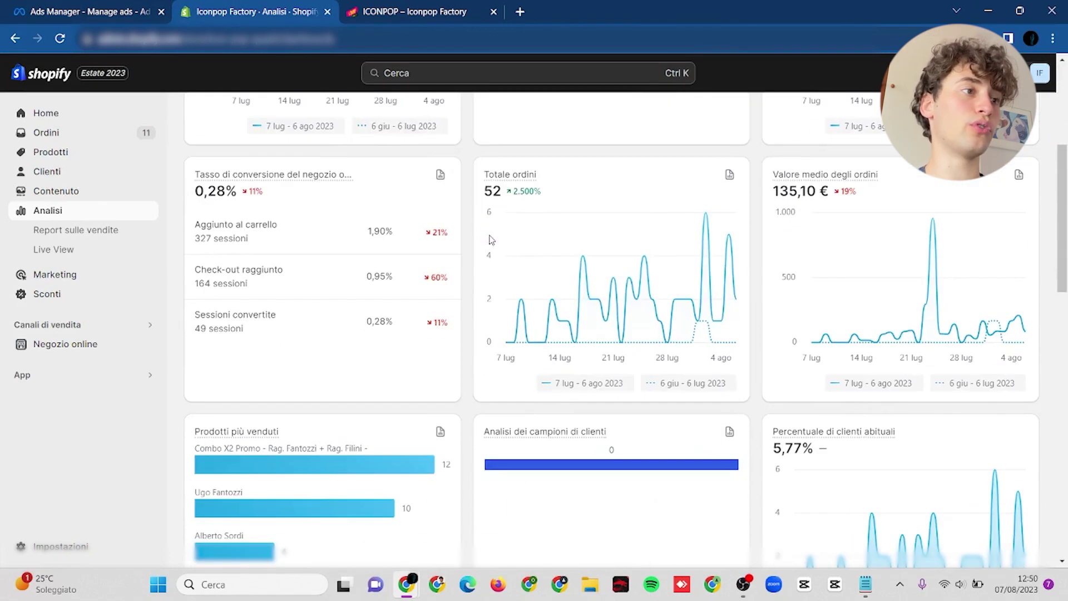
scroll(406, 408, "down", 2)
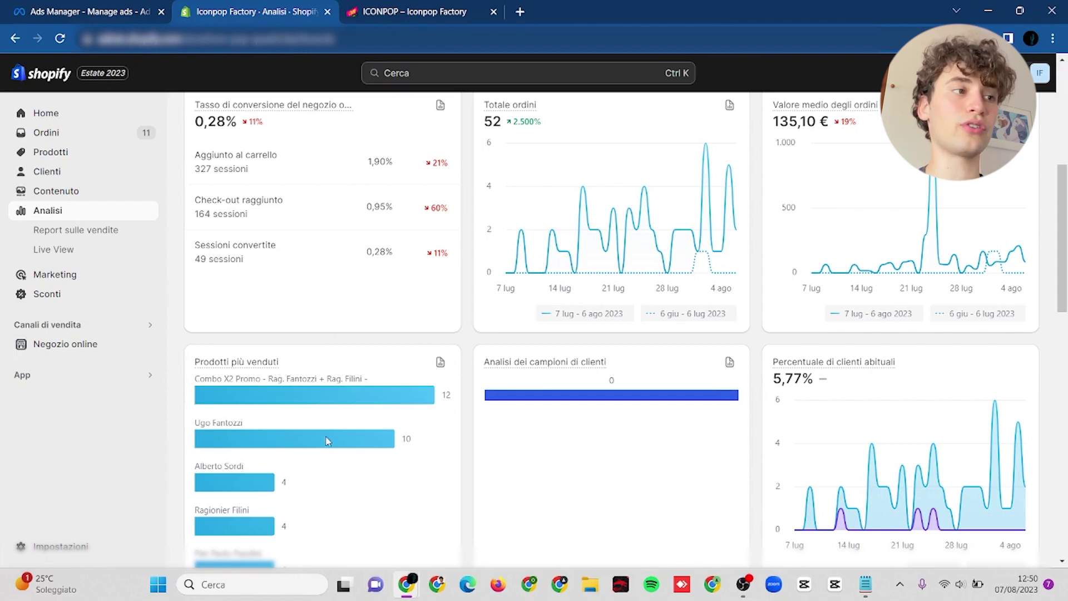
scroll(327, 440, "down", 1)
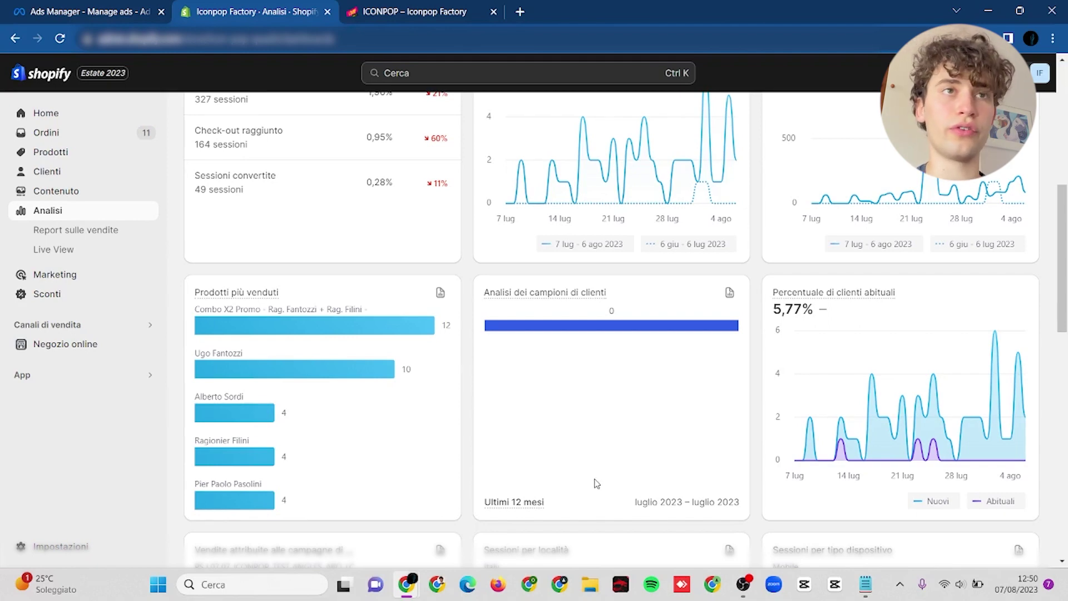
scroll(596, 483, "down", 10)
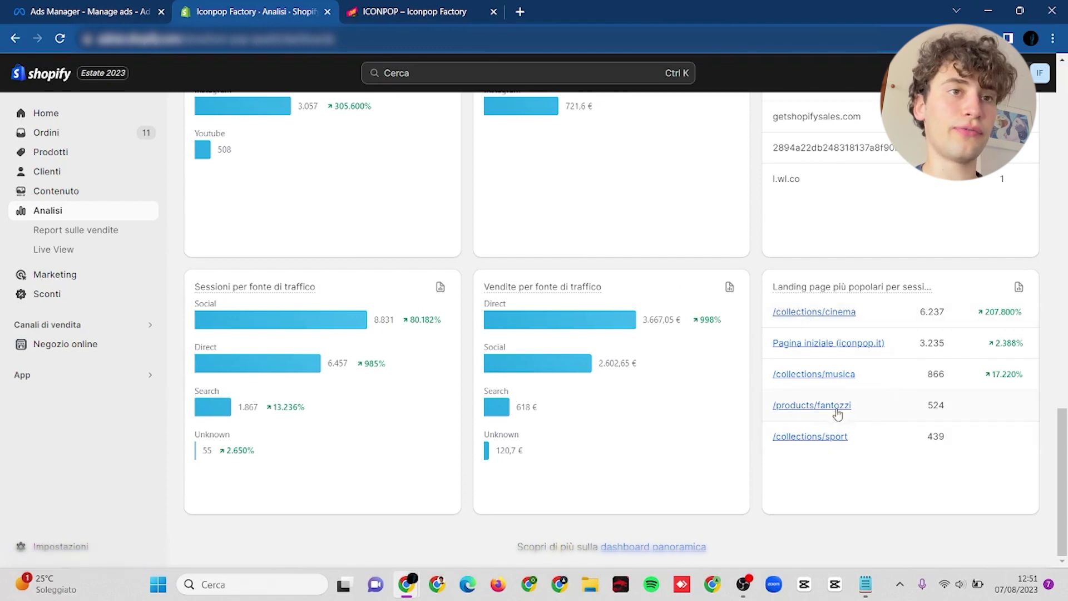
right_click(976, 372)
left_click(987, 431)
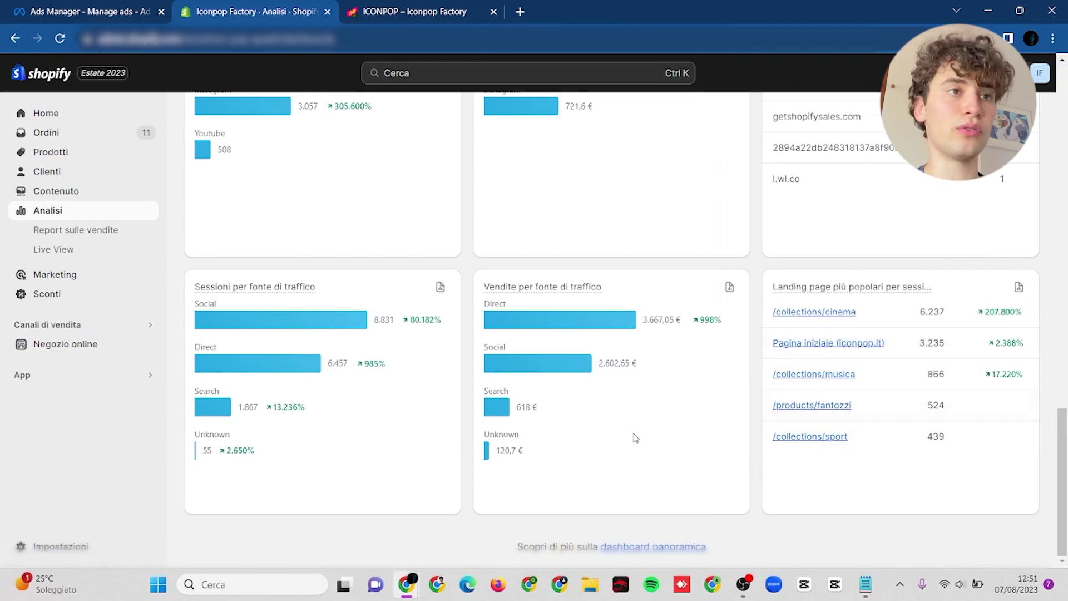
Step: Review Shopify's total sales and sessions again and compare the best-selling products with the ad sets in Ads Manager
scroll(636, 438, "up", 10)
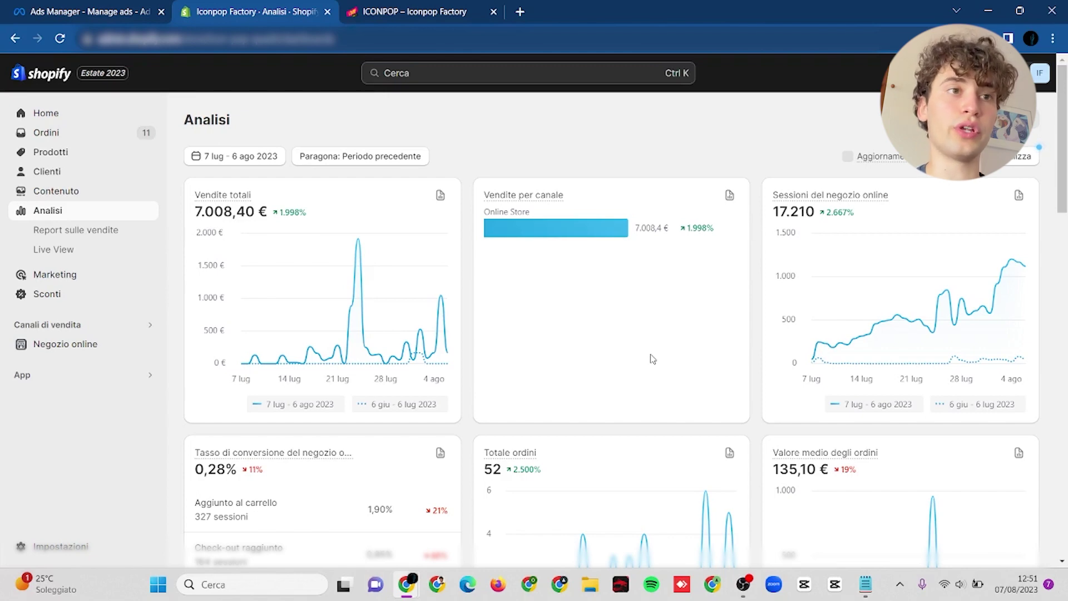
scroll(653, 359, "down", 9)
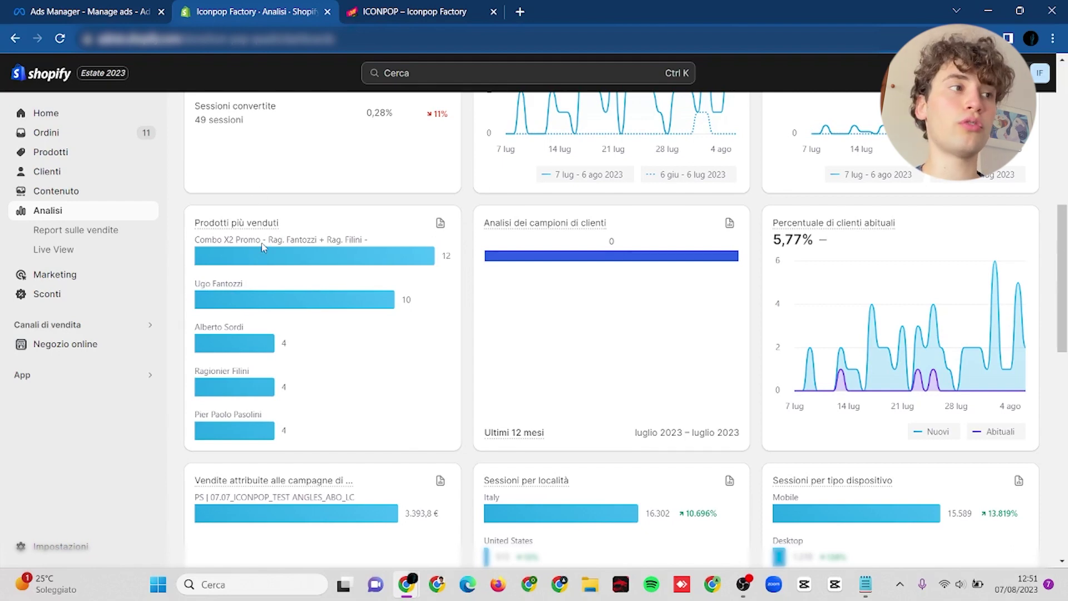
left_click(146, 13)
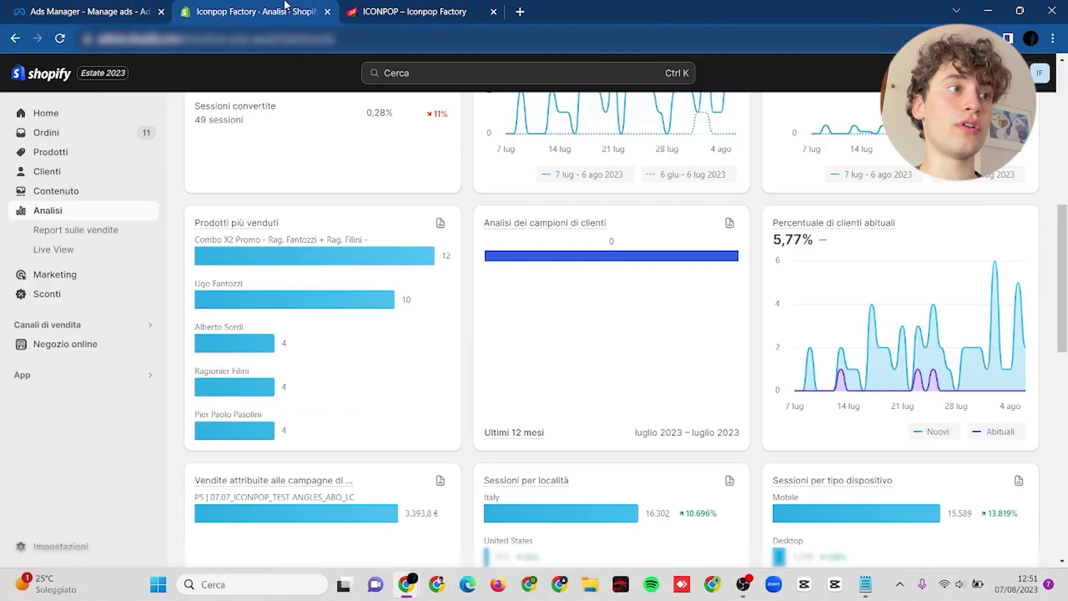
key("ctrl+Tab")
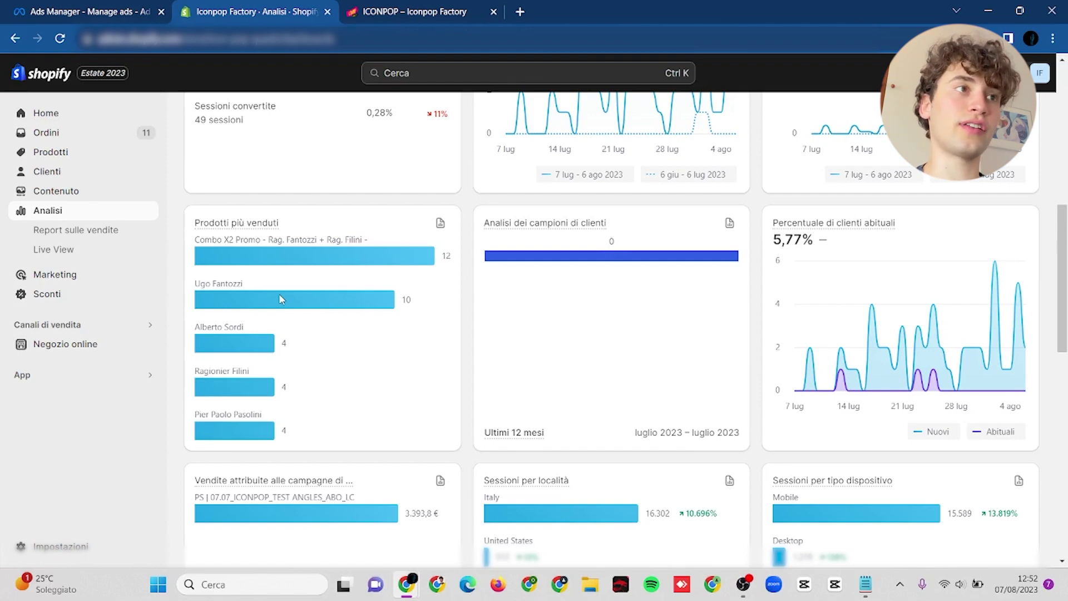
scroll(279, 292, "up", 8)
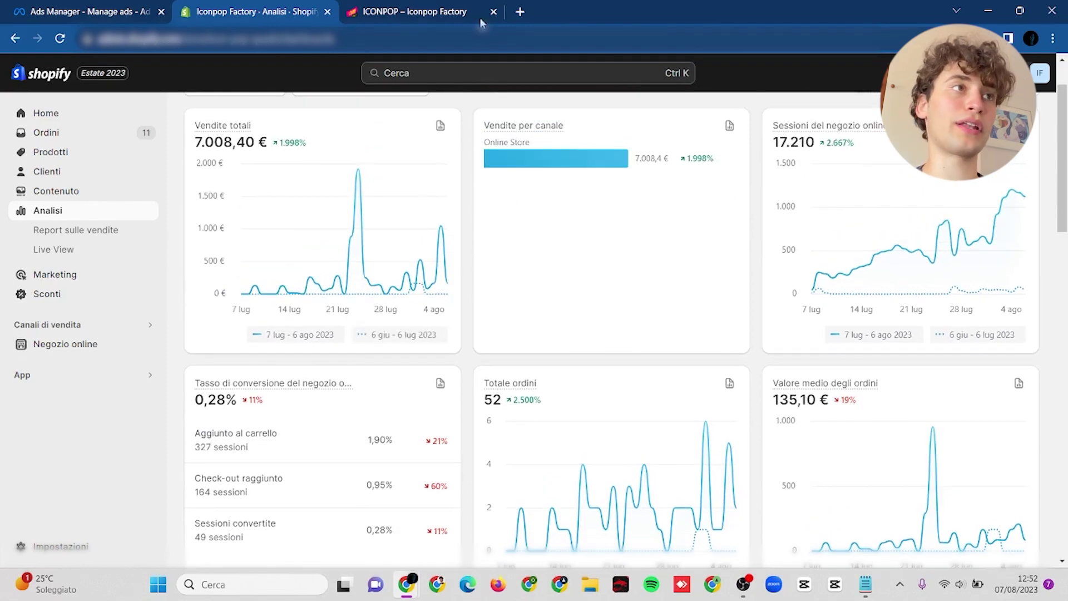
Step: Switch to the Iconpop Factory storefront and open the Musica collection of the Icon Shop
left_click(426, 11)
scroll(532, 133, "down", 5)
left_click(30, 89)
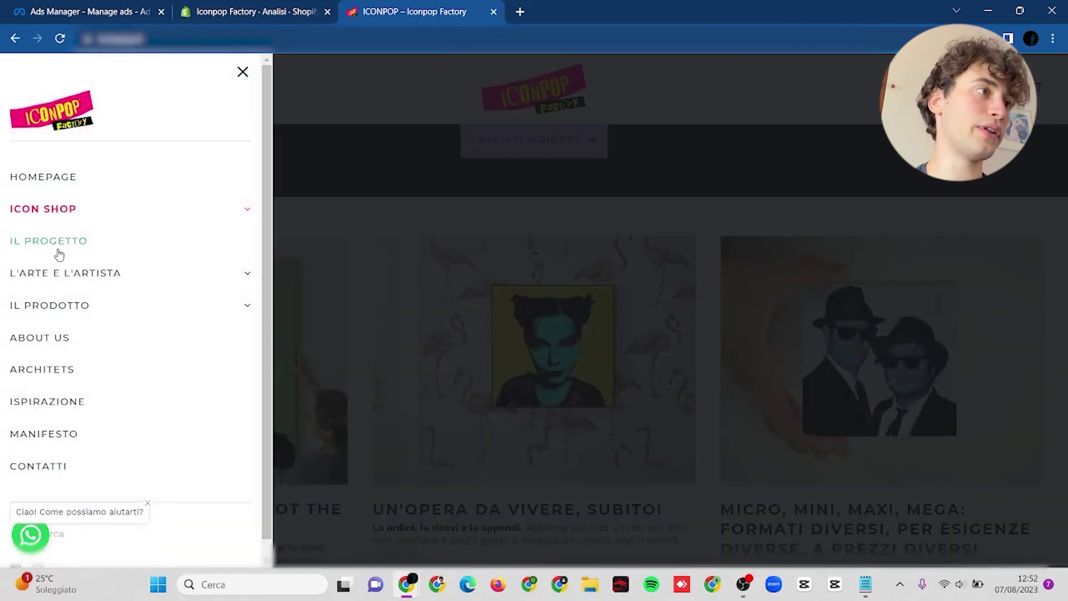
left_click(106, 209)
left_click(22, 259)
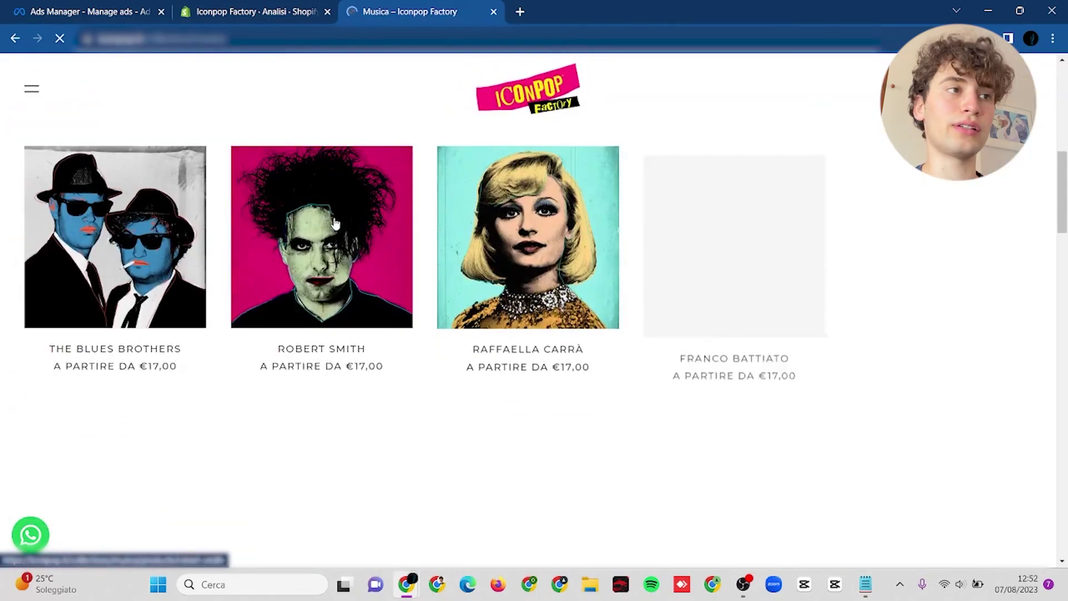
Step: Open the Robert Smith product and check the price of its Minipop 23x23, Maxipop 50x50 and L'Originale 100x100 formats
left_click(323, 223)
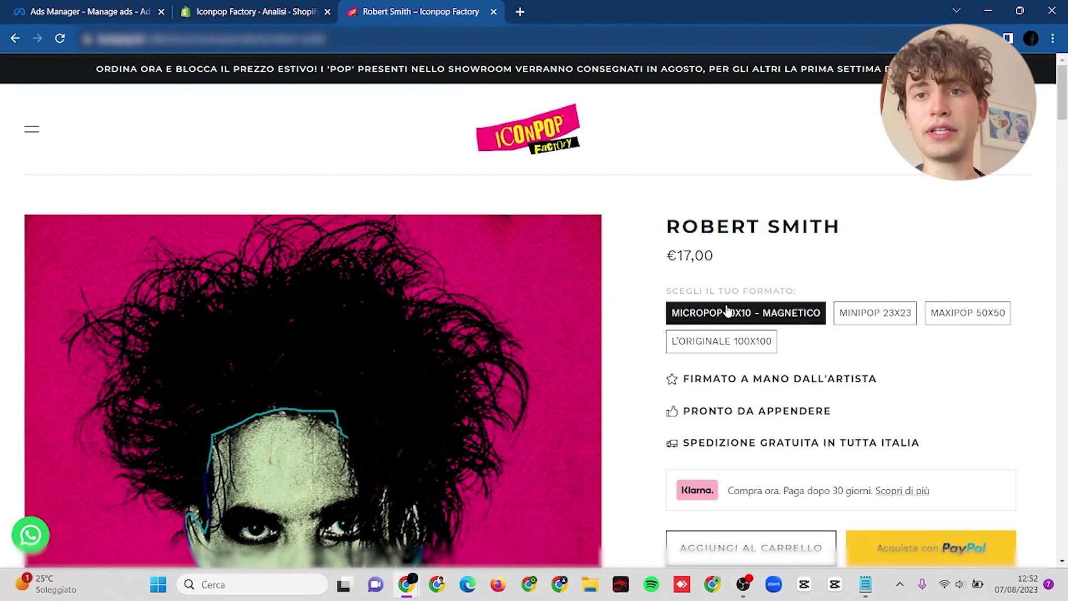
scroll(728, 310, "down", 1)
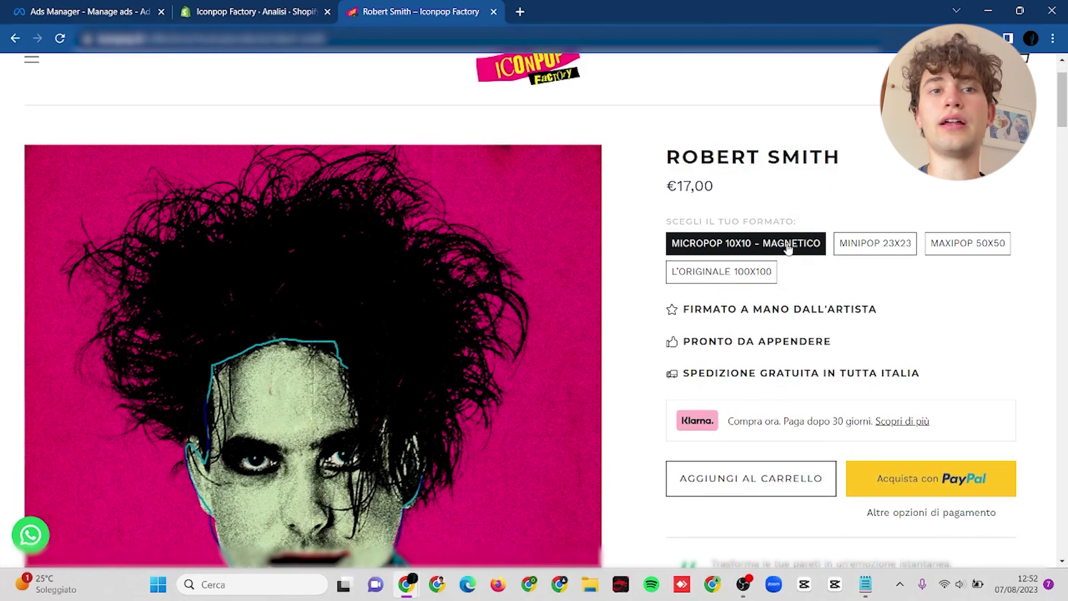
left_click(892, 241)
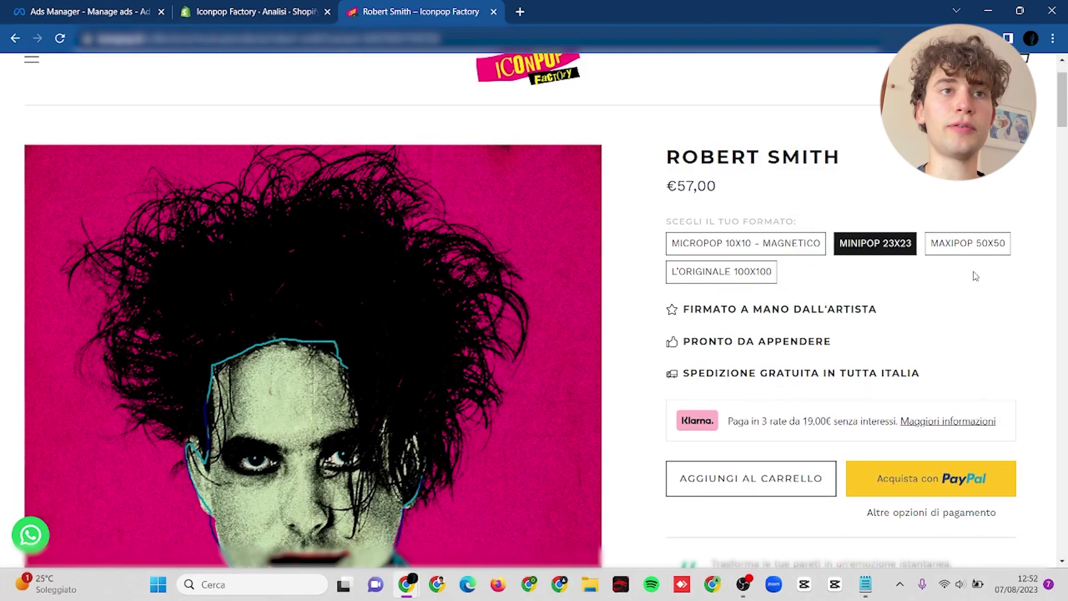
left_click(981, 246)
left_click(761, 278)
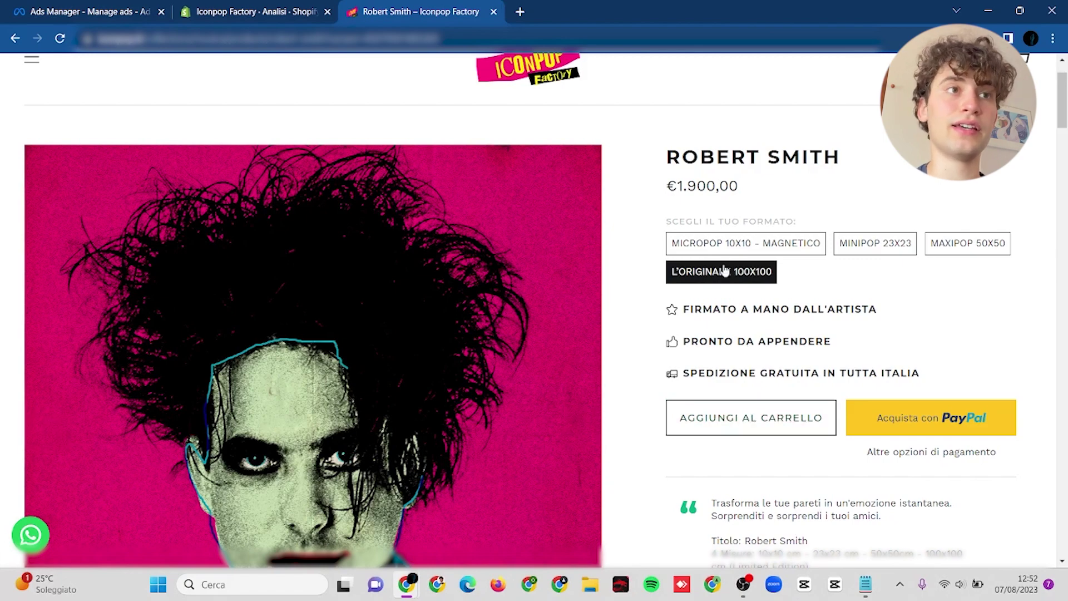
left_click_drag(666, 187, 743, 186)
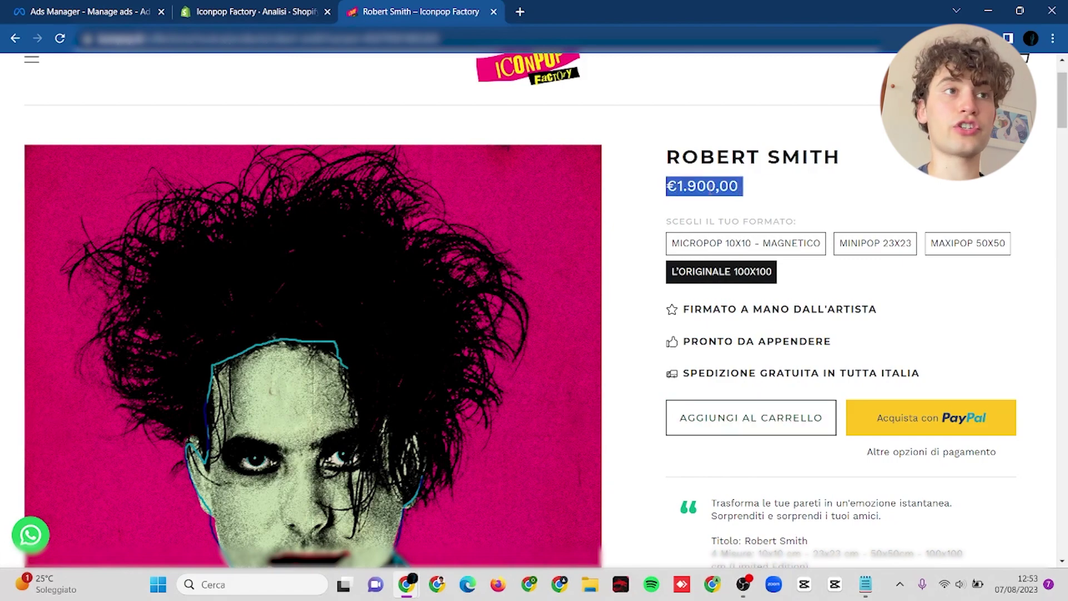
Step: Switch between Shopify's analytics and Ads Manager to compare the total sales peak in July with the ad sets' cost per result and purchases
left_click(187, 7)
mouse_move(357, 170)
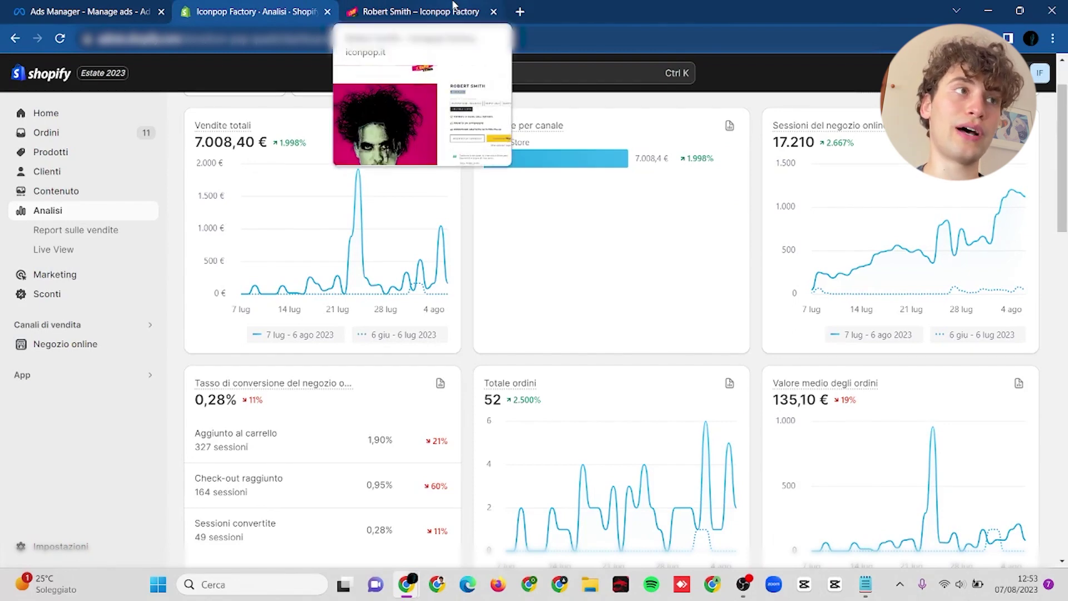
left_click(121, 5)
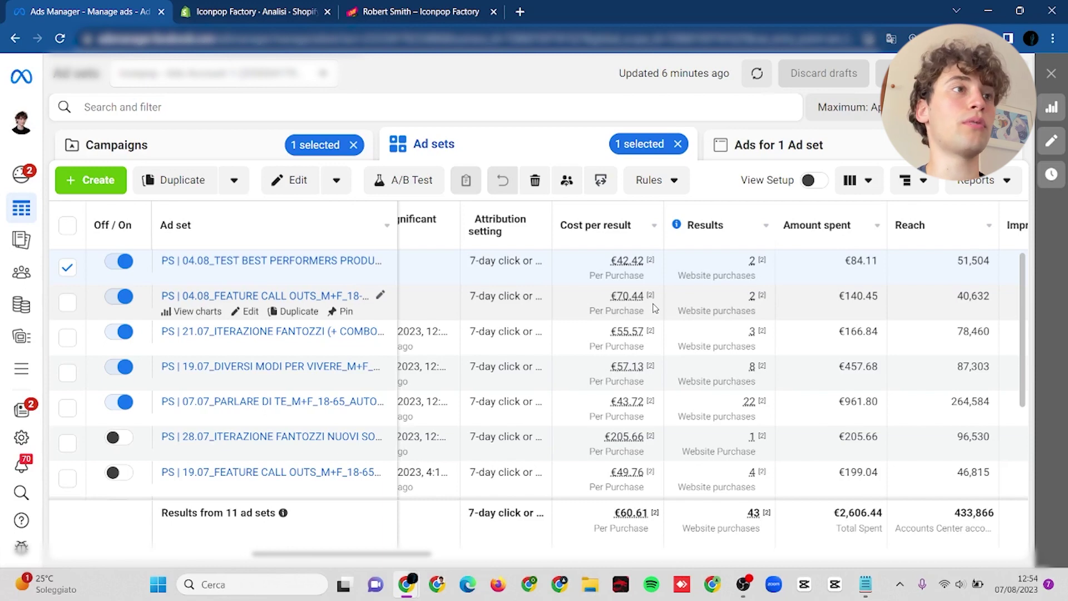
left_click(320, 8)
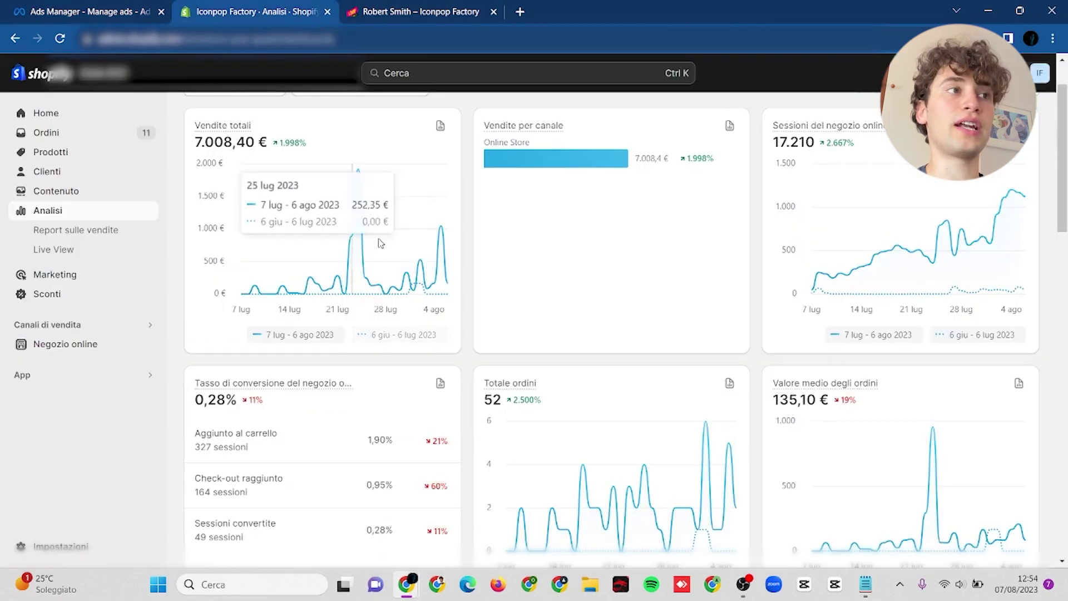
left_click(28, 7)
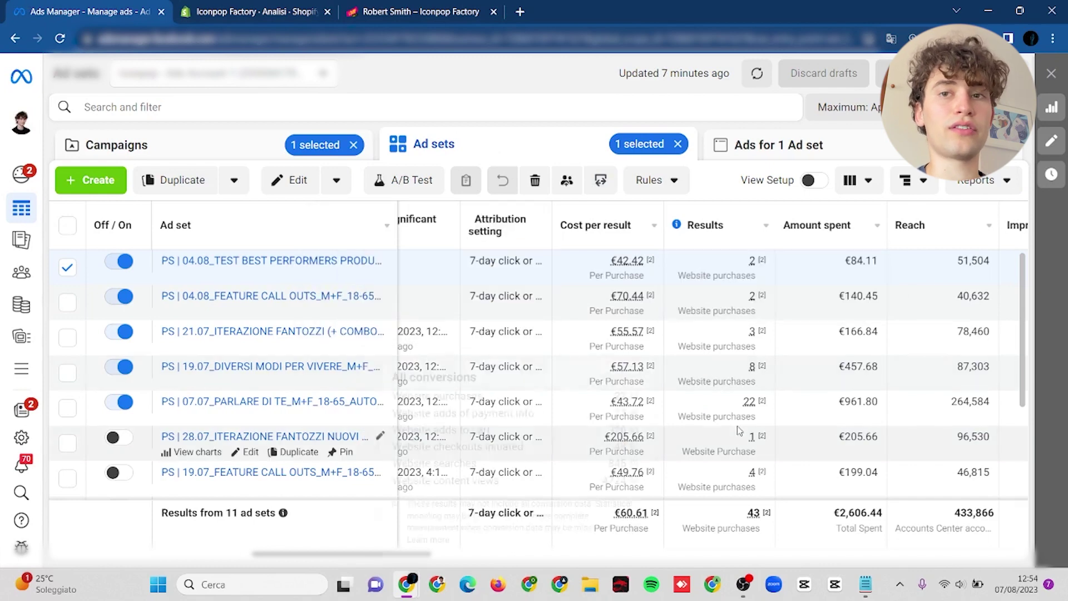
mouse_move(740, 431)
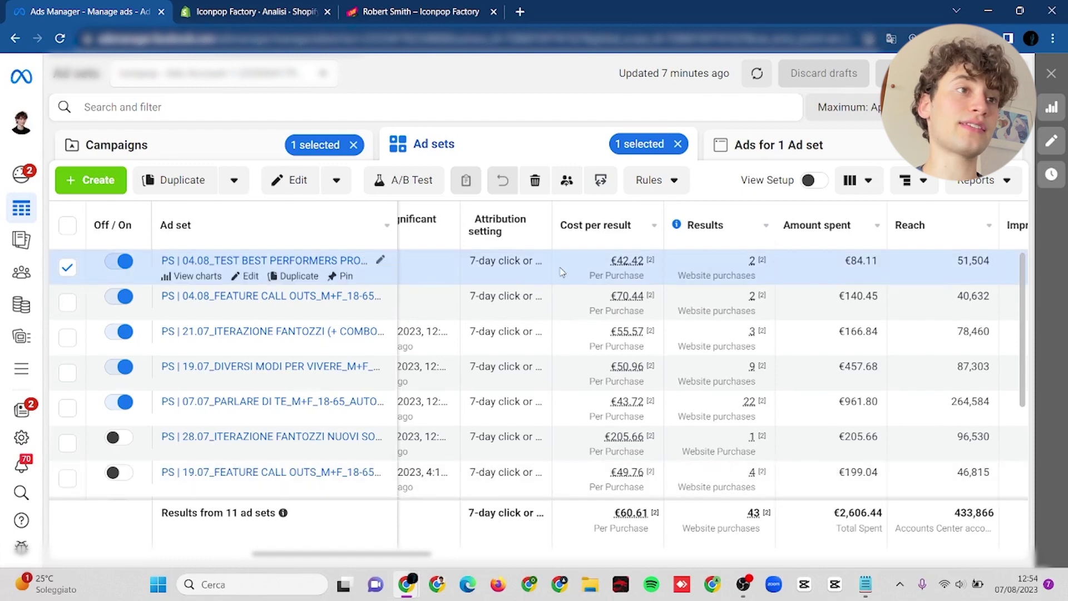
key("ctrl+Tab")
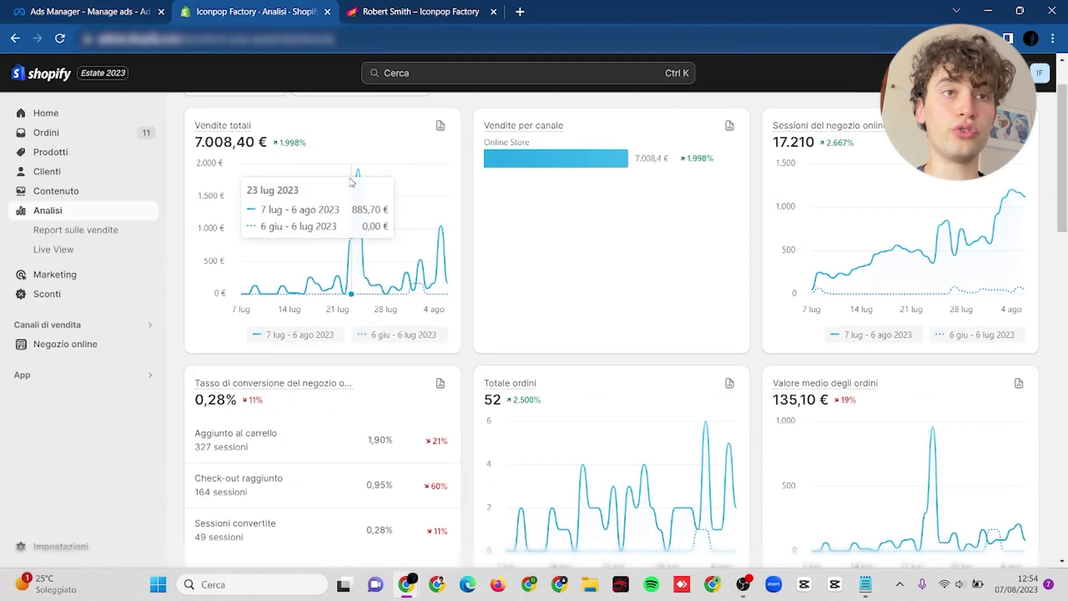